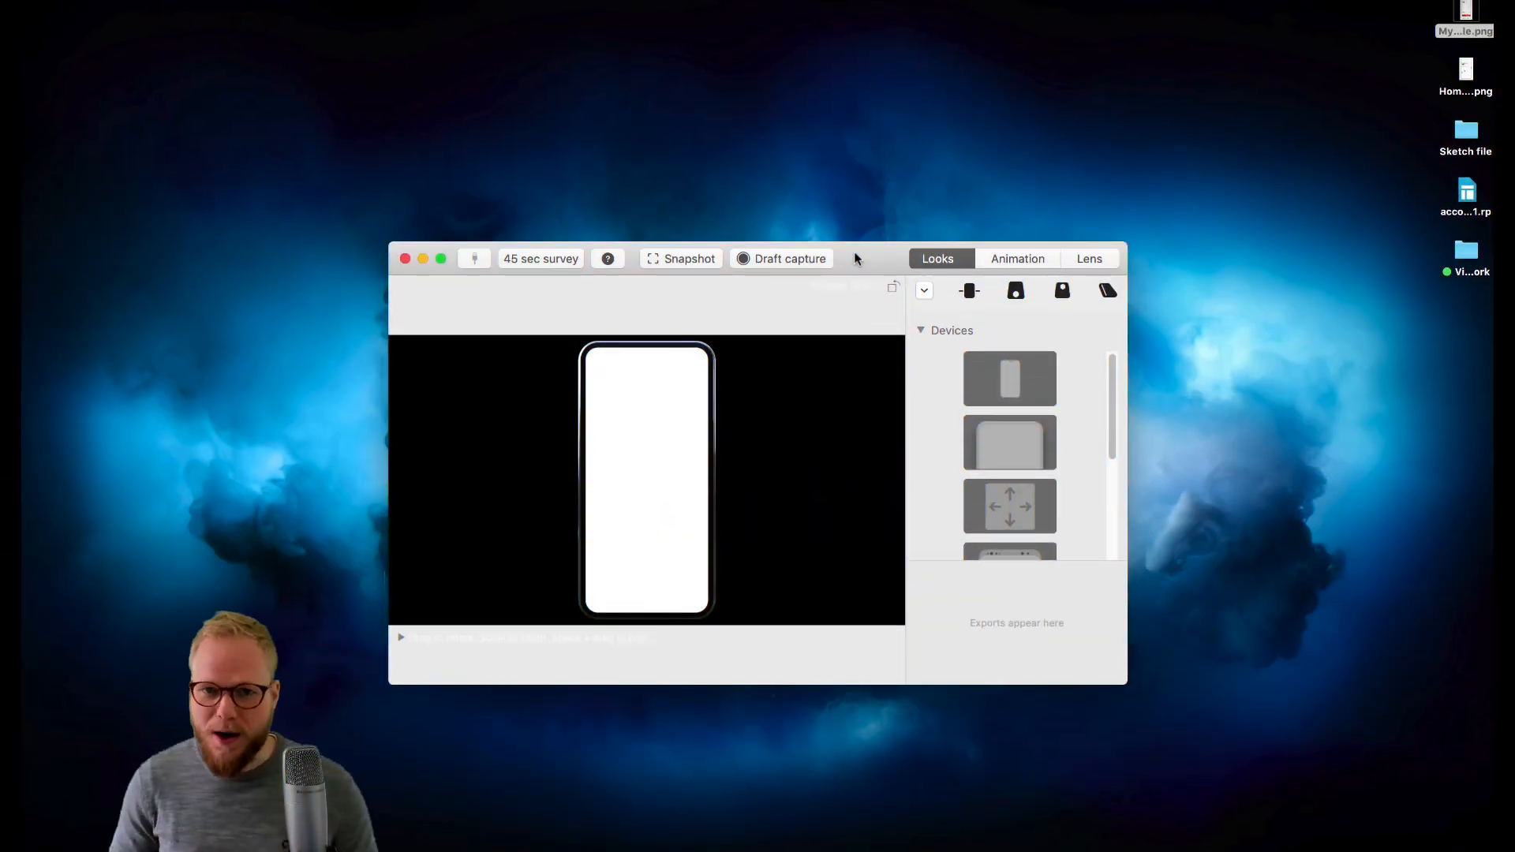
- Move and enlarge the app window on the desktop
{"action": "left_click_drag", "start_coordinate": [876, 254], "coordinate": [744, 84]}
{"action": "left_click_drag", "start_coordinate": [994, 516], "coordinate": [1397, 817]}
{"action": "left_click_drag", "start_coordinate": [927, 95], "coordinate": [783, 59]}
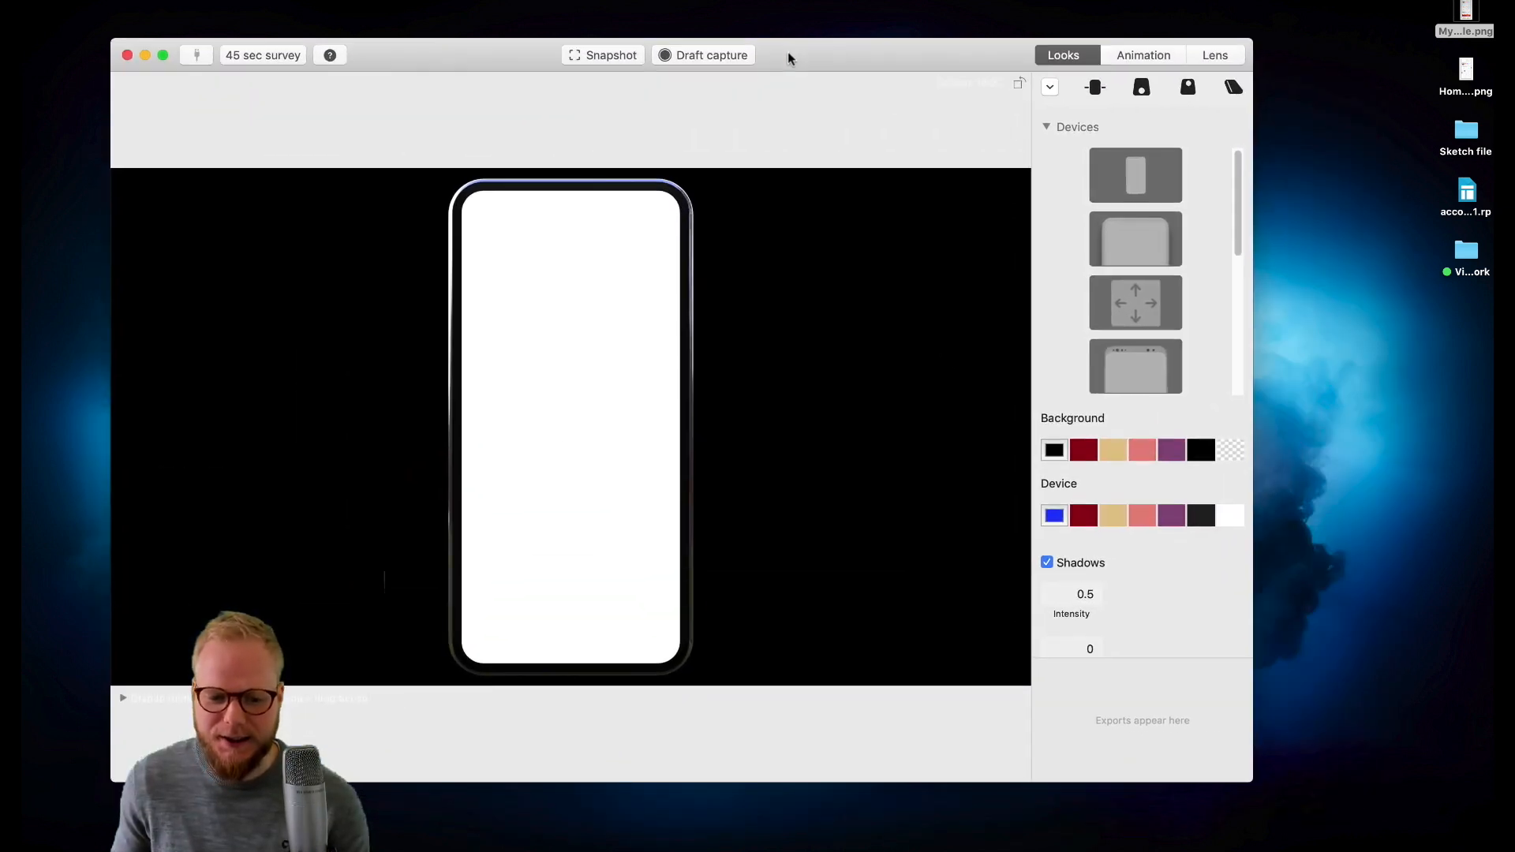
{"action": "left_click_drag", "start_coordinate": [1265, 785], "coordinate": [1381, 811]}
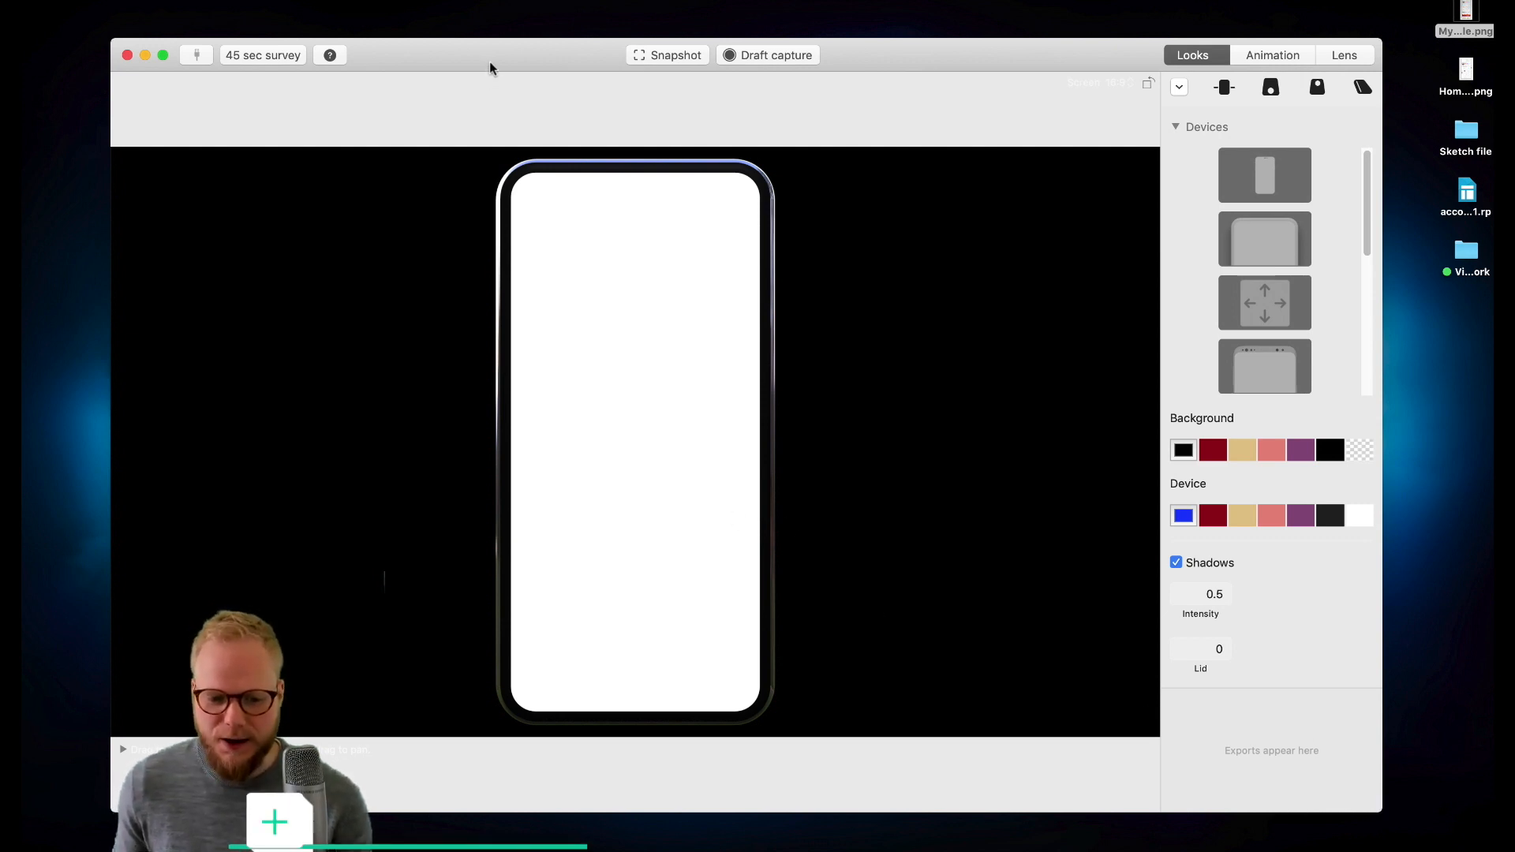
{"action": "left_click_drag", "start_coordinate": [489, 60], "coordinate": [497, 50]}
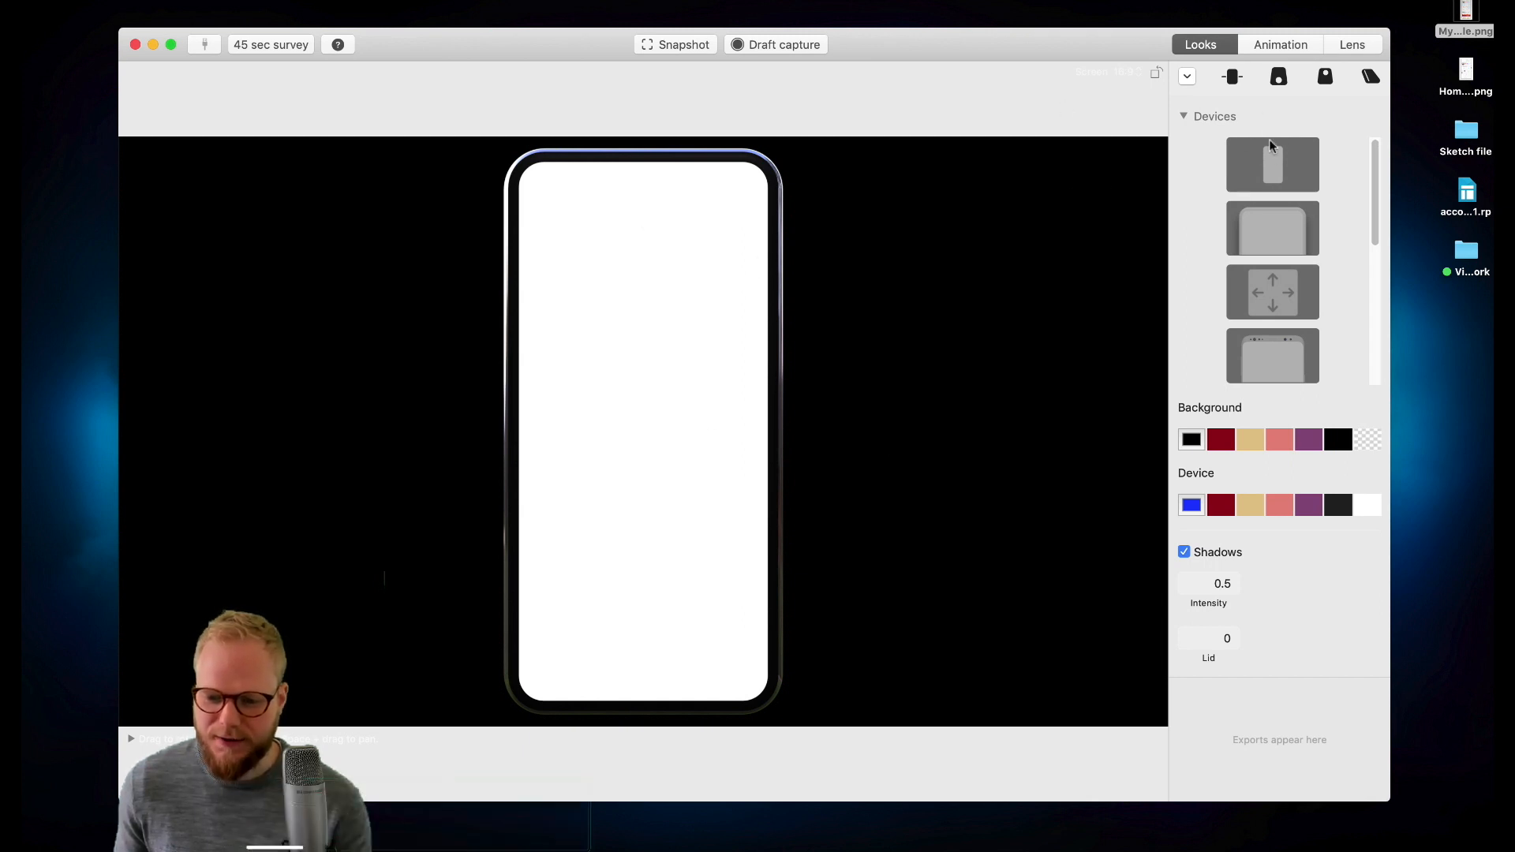
- Preview each camera angle preset, ending on the straight front view
{"action": "left_click", "coordinate": [1231, 78]}
{"action": "left_click", "coordinate": [1278, 77]}
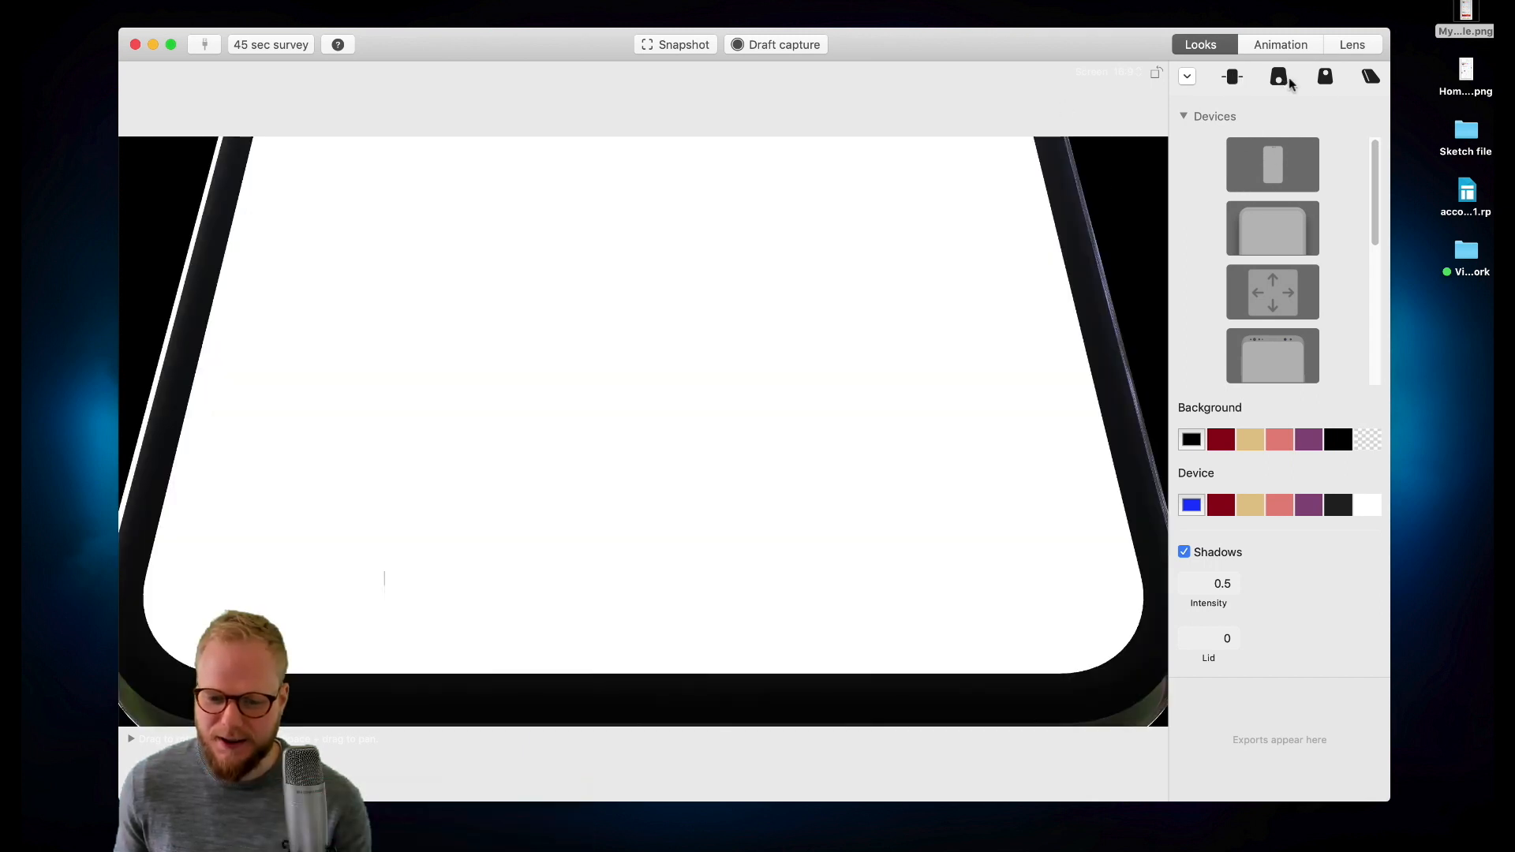
{"action": "left_click", "coordinate": [1325, 79]}
{"action": "left_click", "coordinate": [1371, 76]}
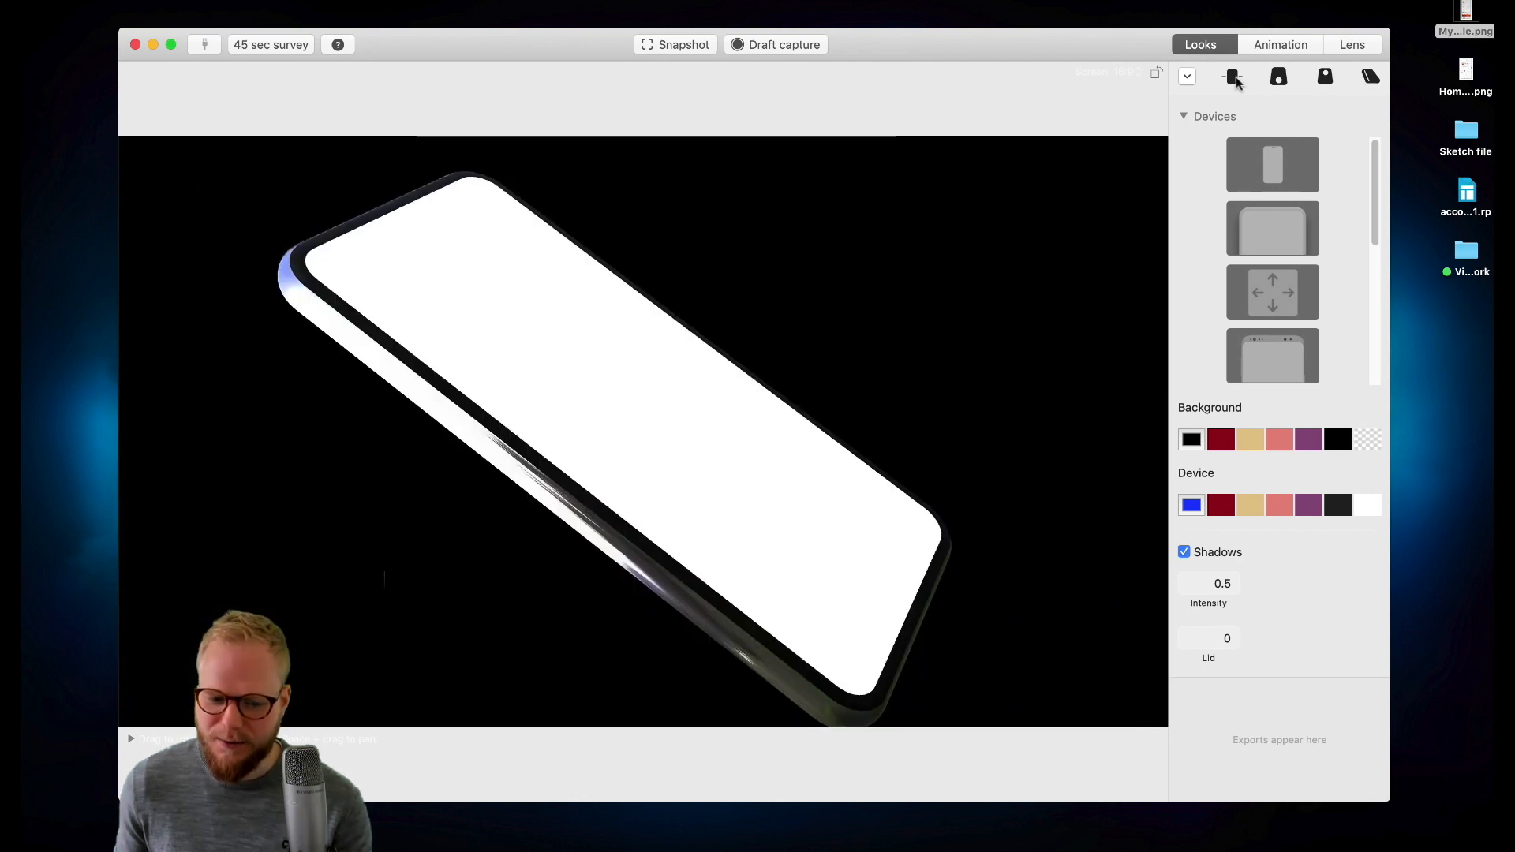
{"action": "left_click", "coordinate": [1233, 78]}
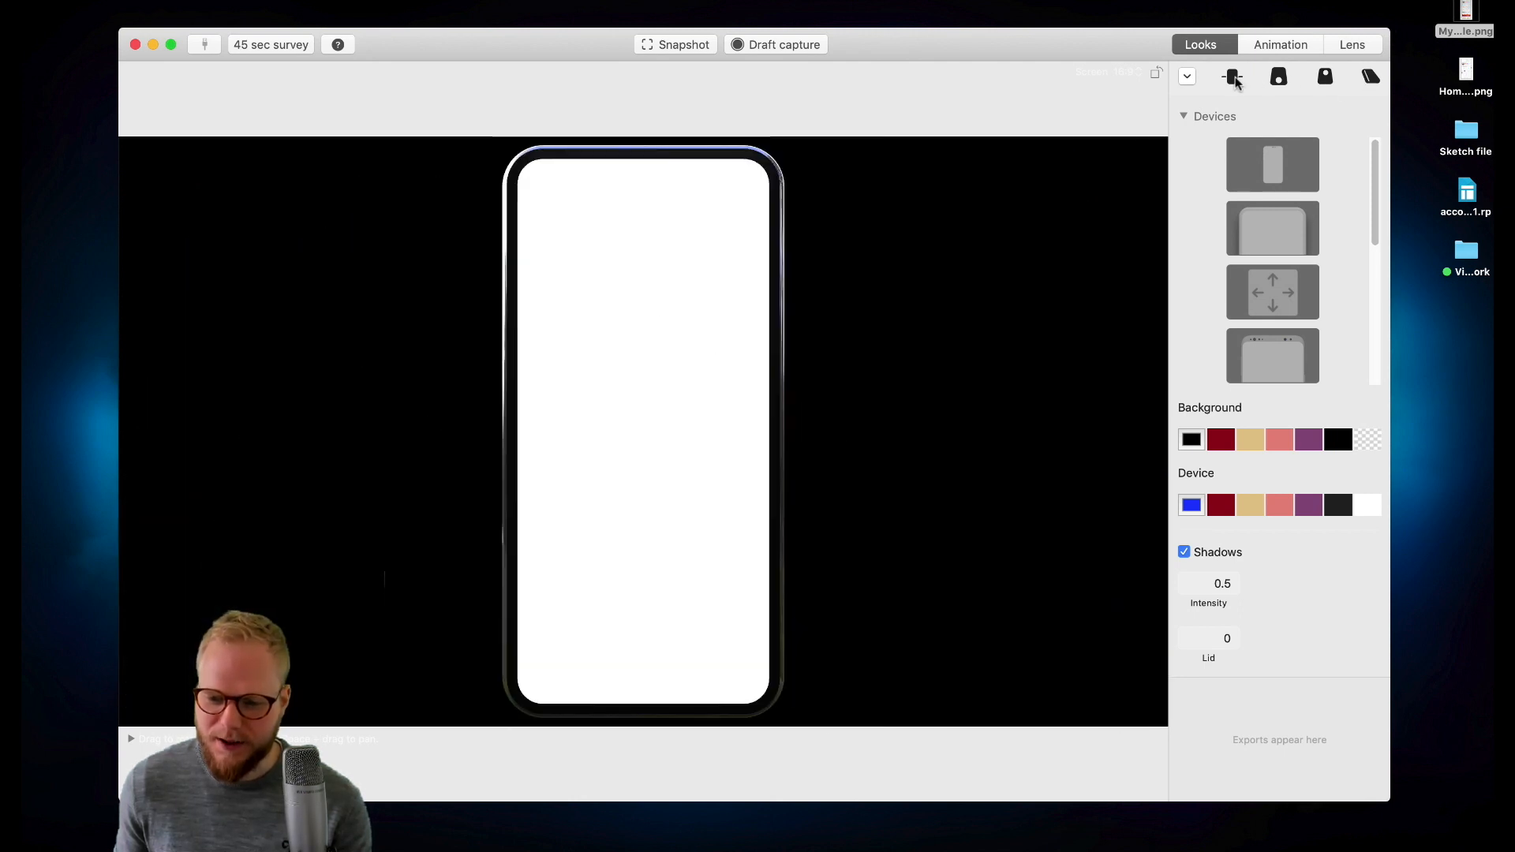
- Preview several phone models from the devices list
{"action": "left_click", "coordinate": [1280, 161]}
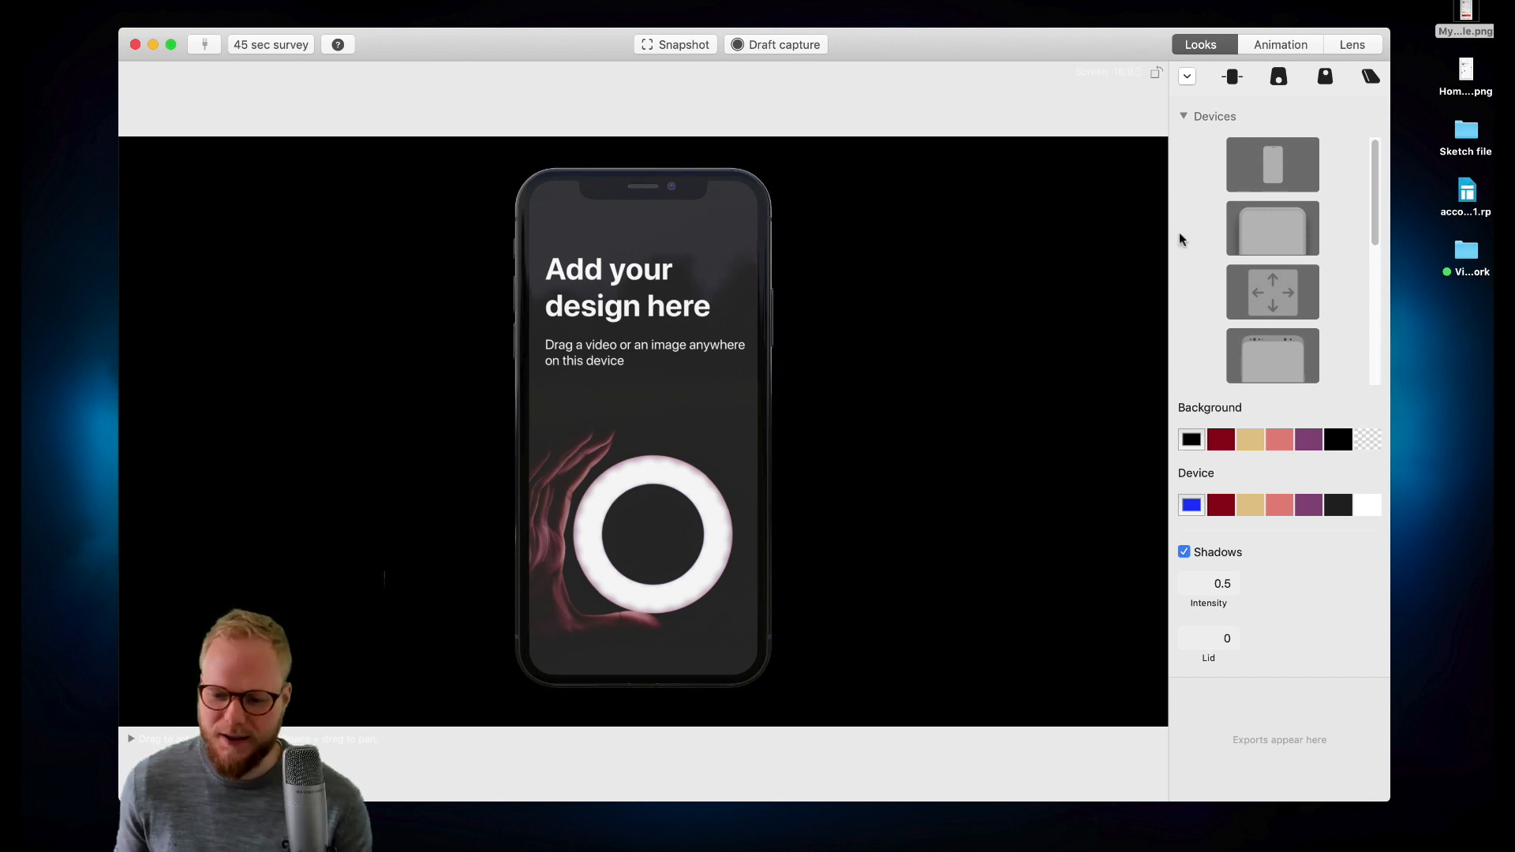
{"action": "left_click", "coordinate": [1249, 231]}
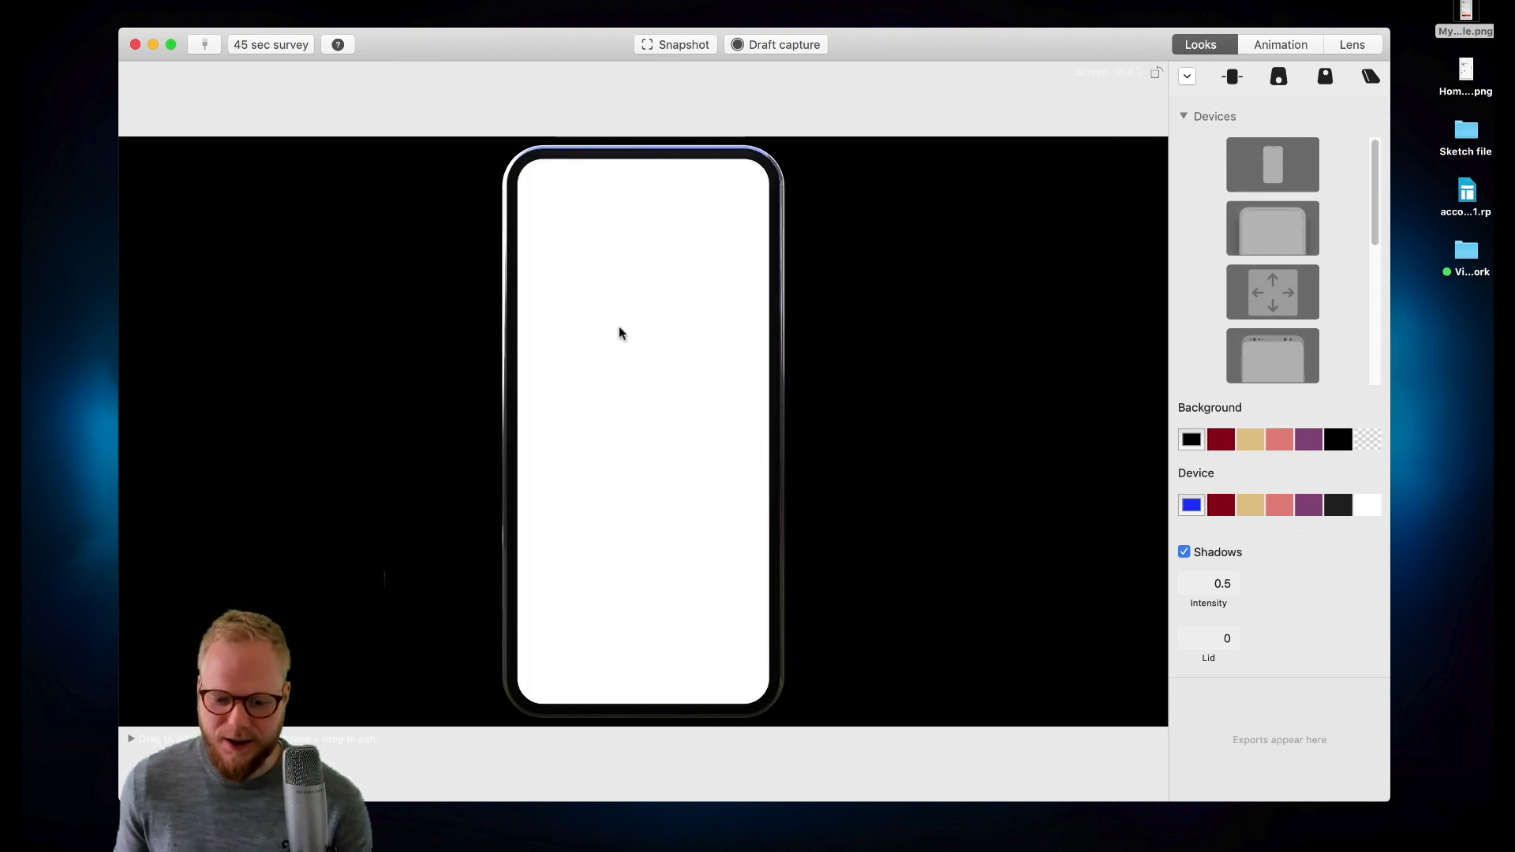
{"action": "left_click", "coordinate": [1287, 349]}
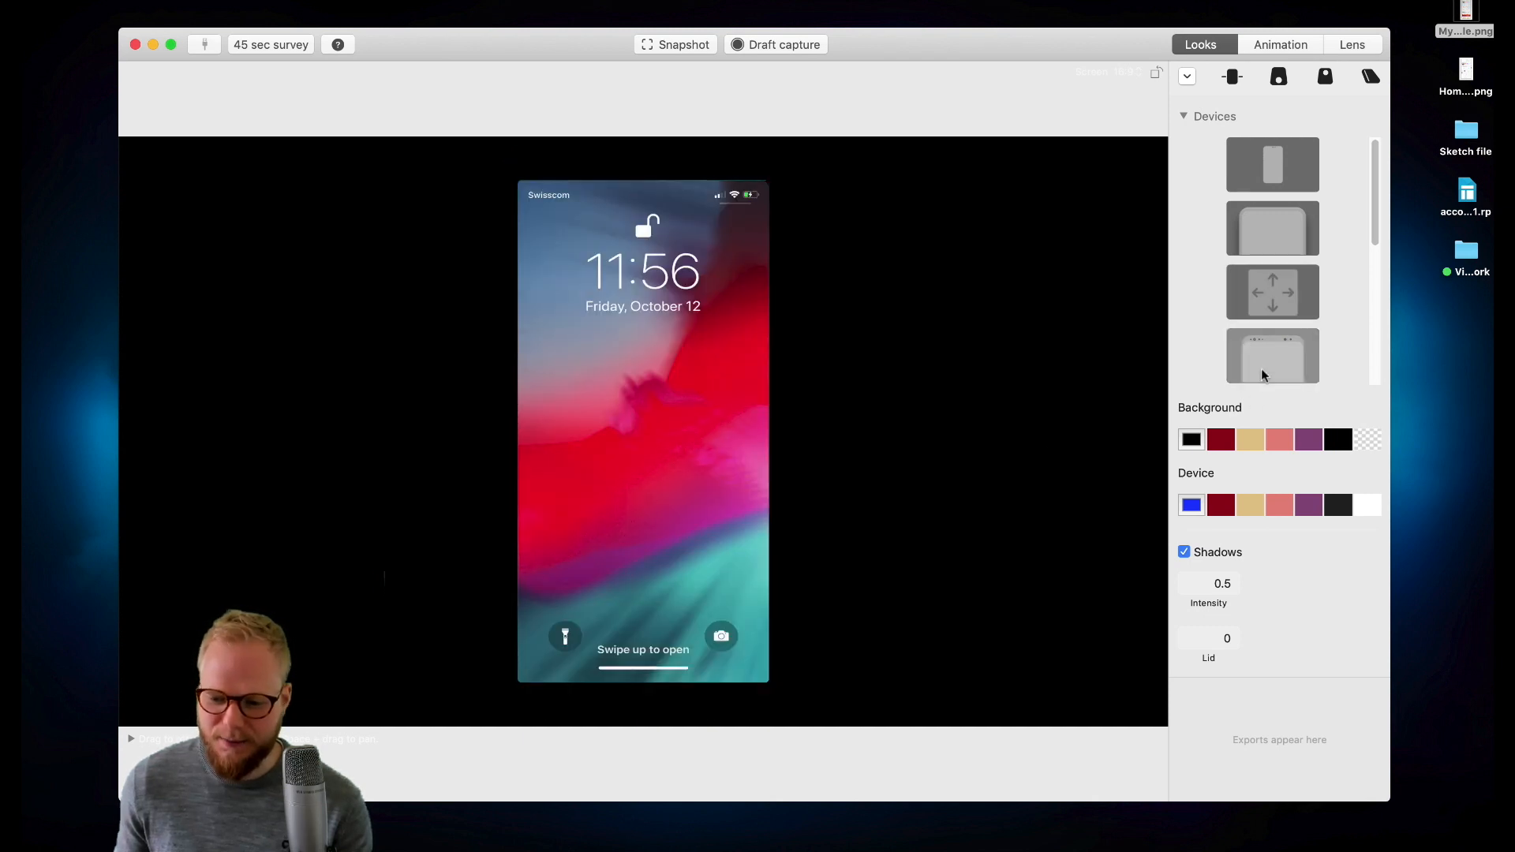
{"action": "left_click", "coordinate": [1272, 209]}
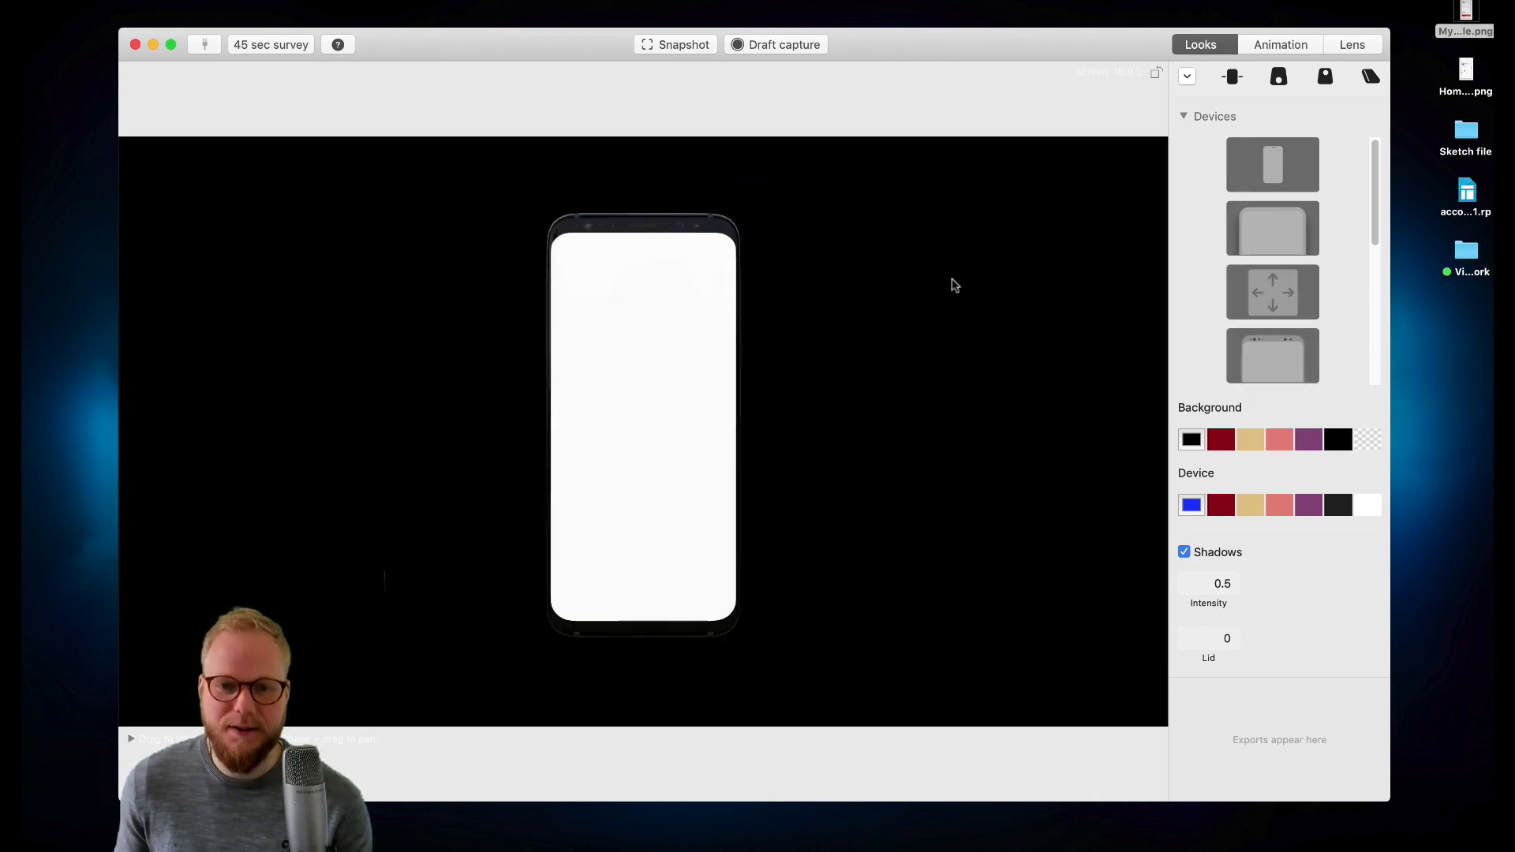
{"action": "scroll", "coordinate": [1289, 329], "scroll_direction": "down", "scroll_amount": 5}
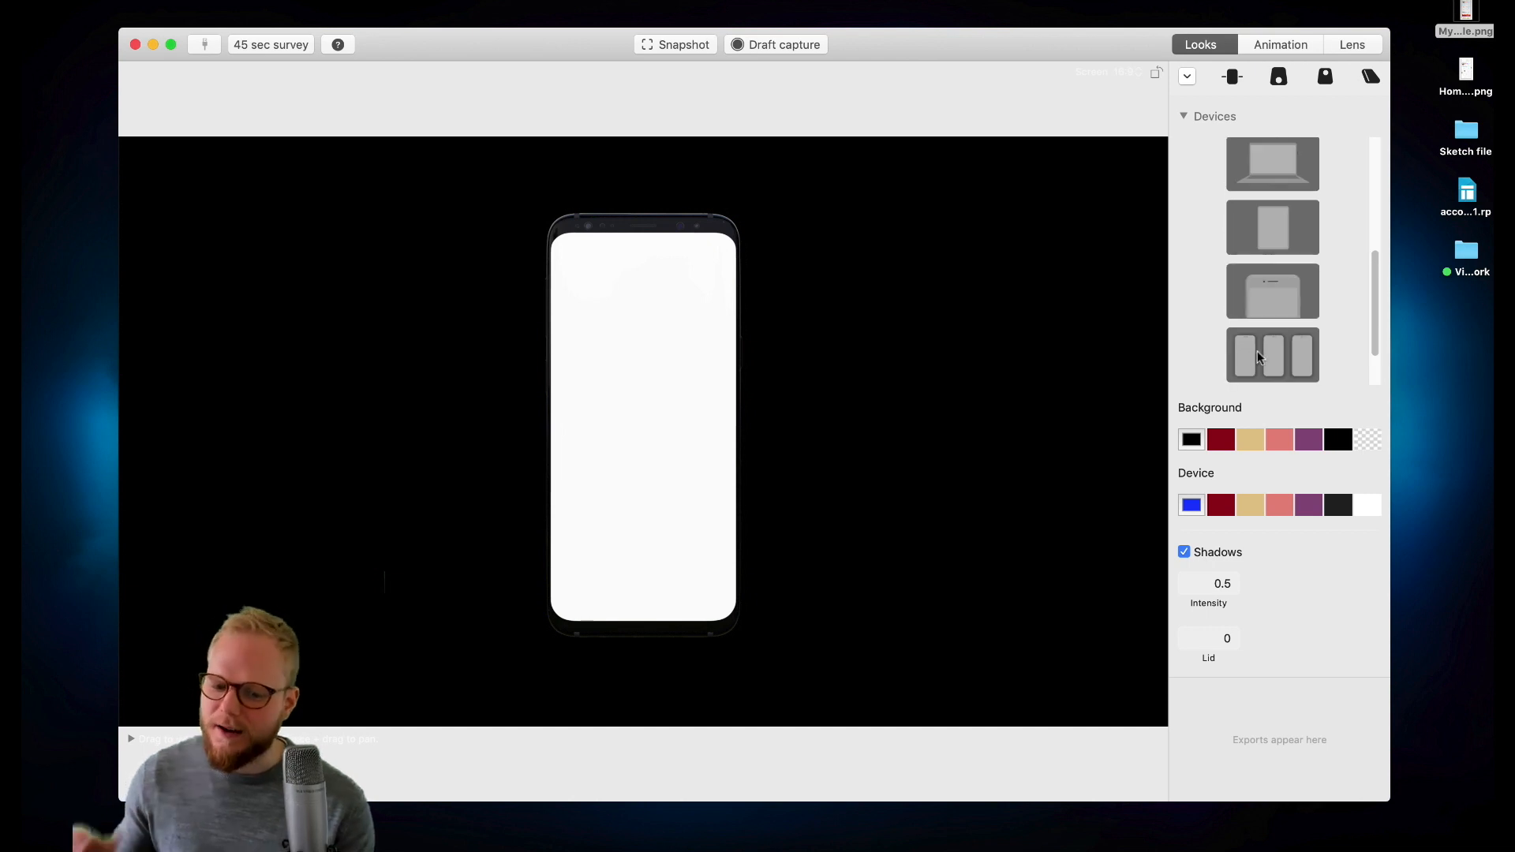
{"action": "left_click", "coordinate": [1257, 352]}
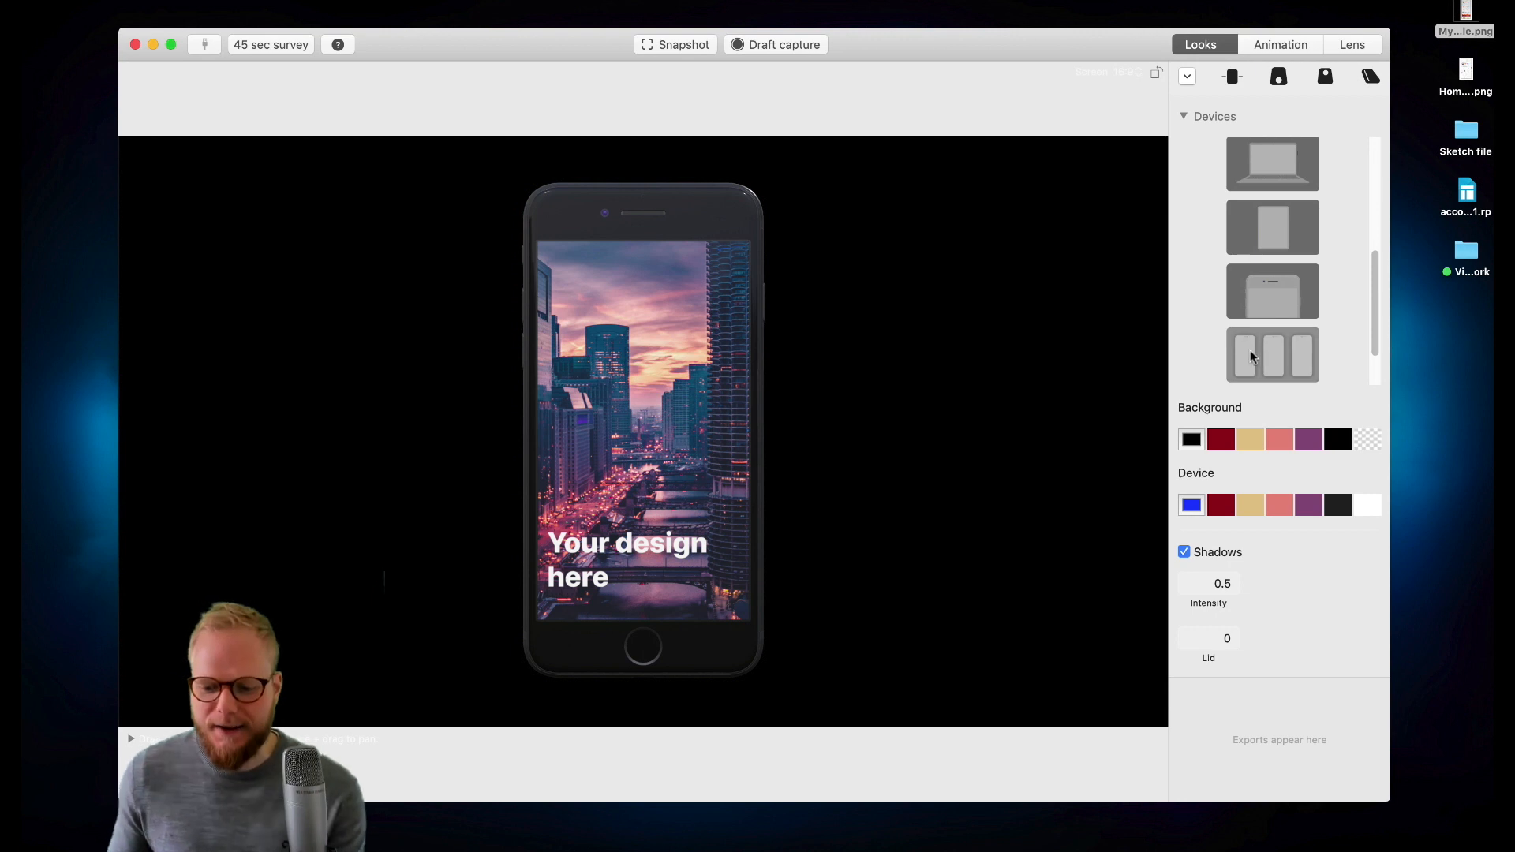
- Preview the three-phone and TV devices, then return to the plain modern phone
{"action": "left_click", "coordinate": [1270, 309]}
{"action": "scroll", "coordinate": [1267, 306], "scroll_direction": "down", "scroll_amount": 2}
{"action": "left_click", "coordinate": [1268, 307]}
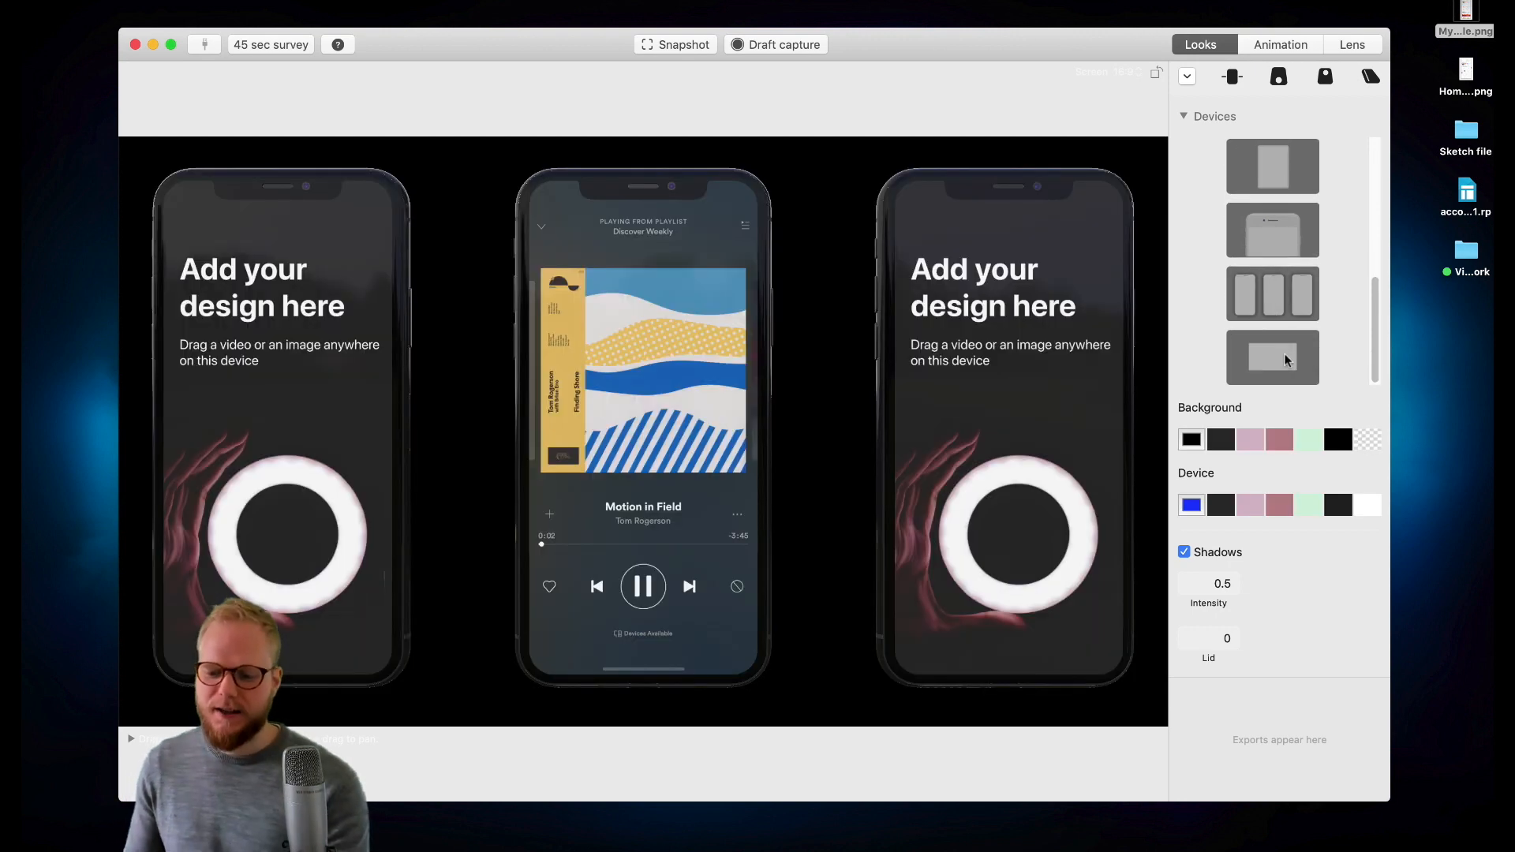
{"action": "left_click", "coordinate": [1286, 359]}
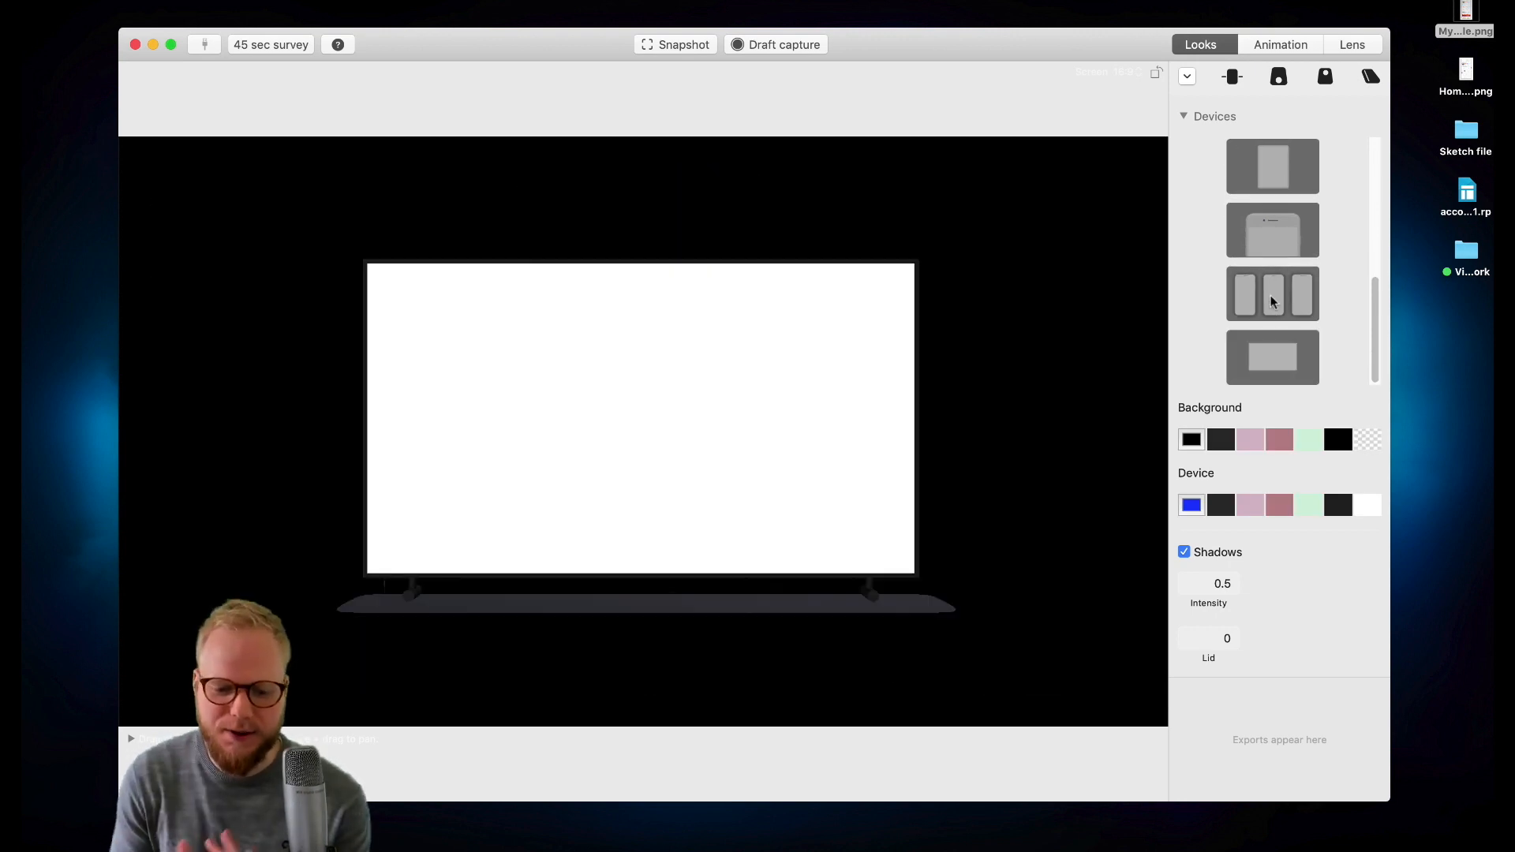
{"action": "scroll", "coordinate": [1272, 302], "scroll_direction": "up", "scroll_amount": 5}
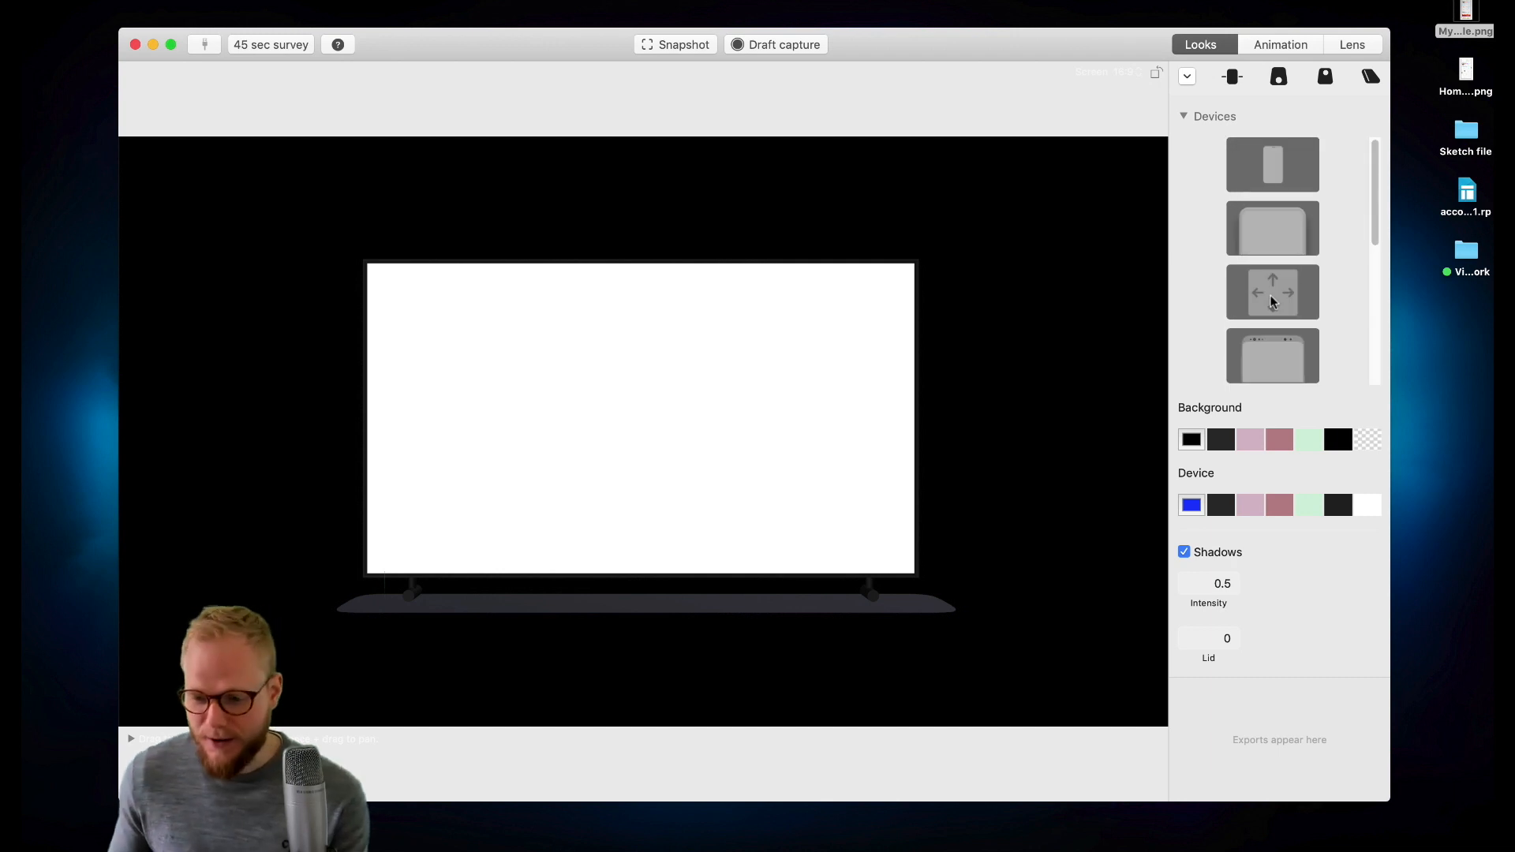
{"action": "left_click", "coordinate": [1274, 237]}
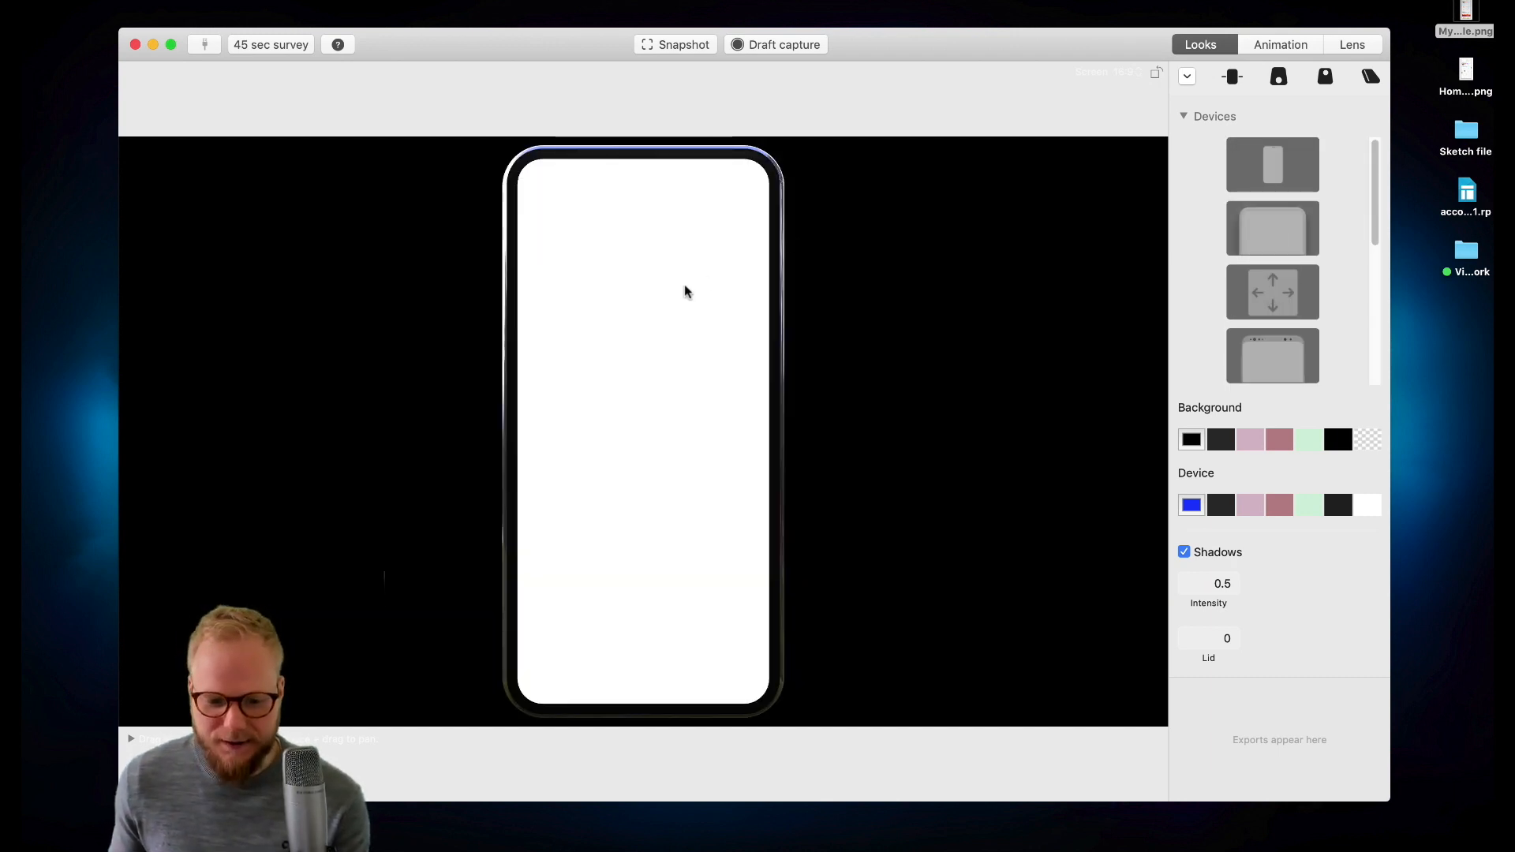
- Place the design PNG file from the desktop onto the phone's screen
{"action": "left_click_drag", "start_coordinate": [1465, 11], "coordinate": [640, 369]}
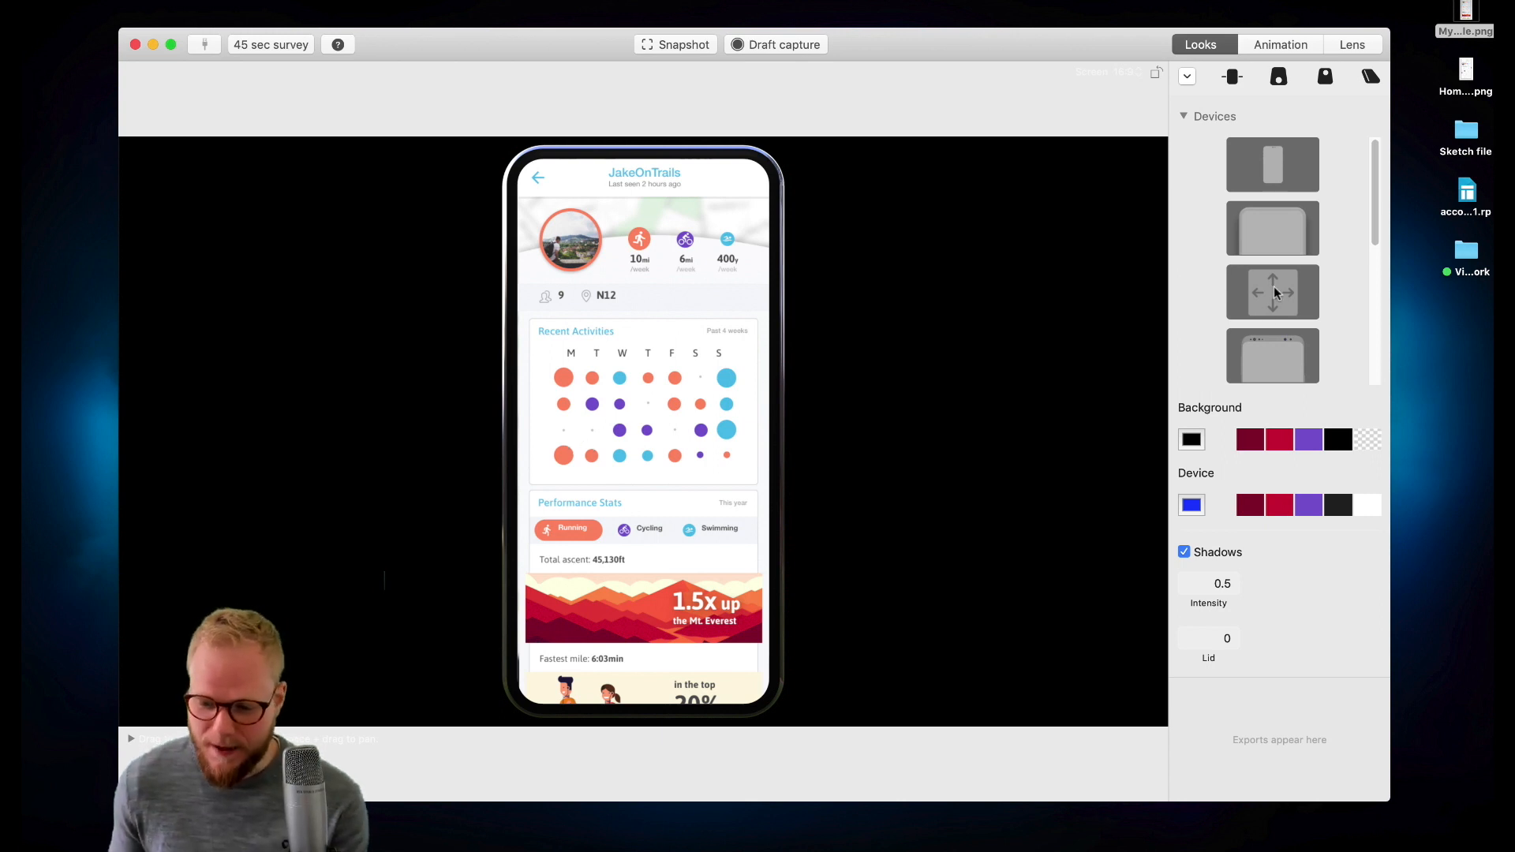
- Set the background to purple after trying the reds, and colour the device purple too
{"action": "left_click", "coordinate": [1255, 442]}
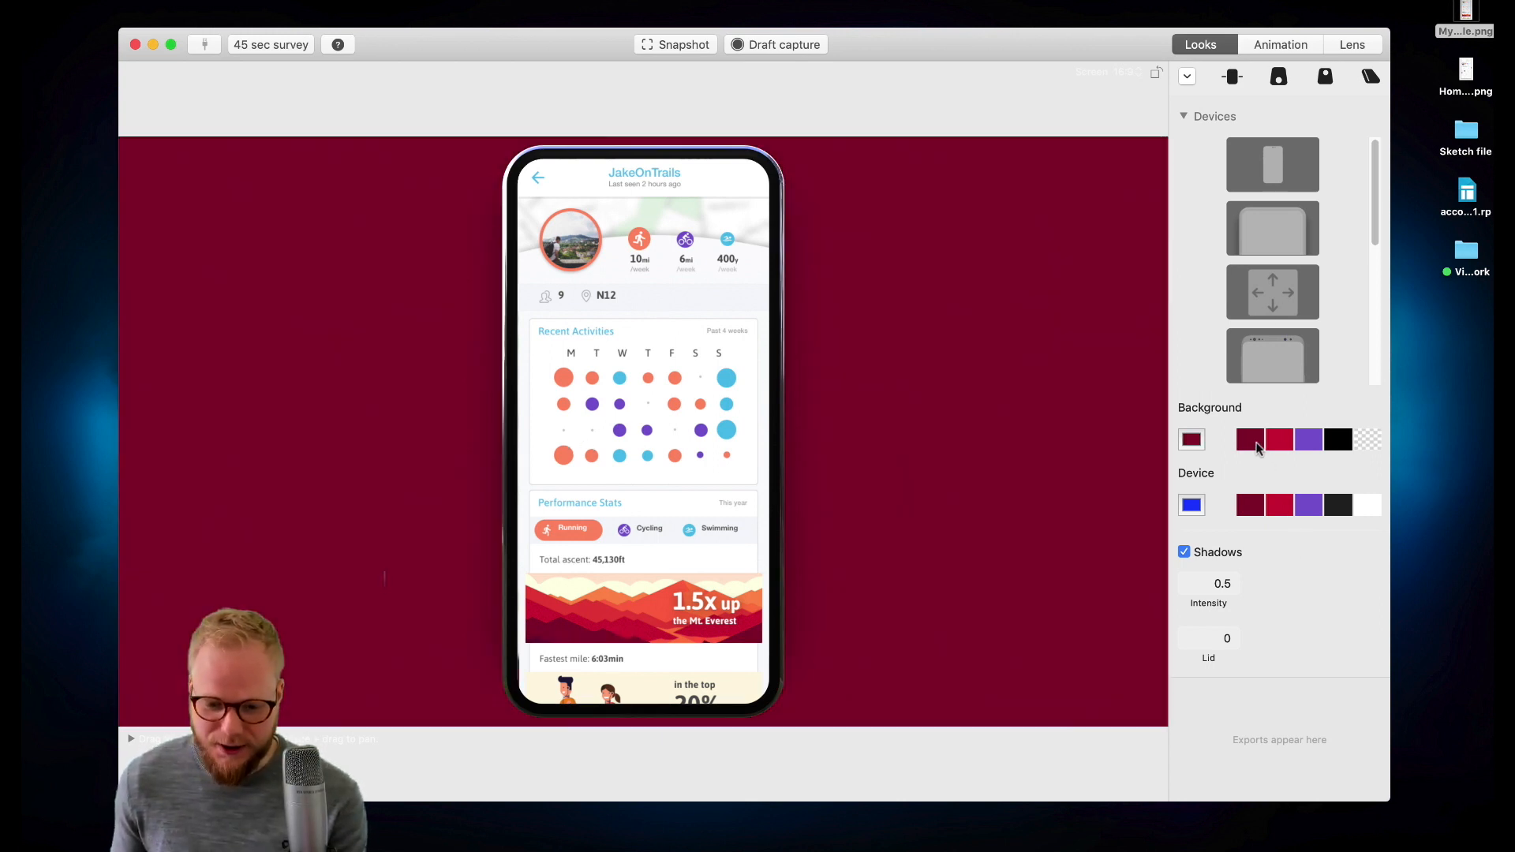
{"action": "left_click", "coordinate": [1279, 442]}
{"action": "left_click", "coordinate": [1310, 442]}
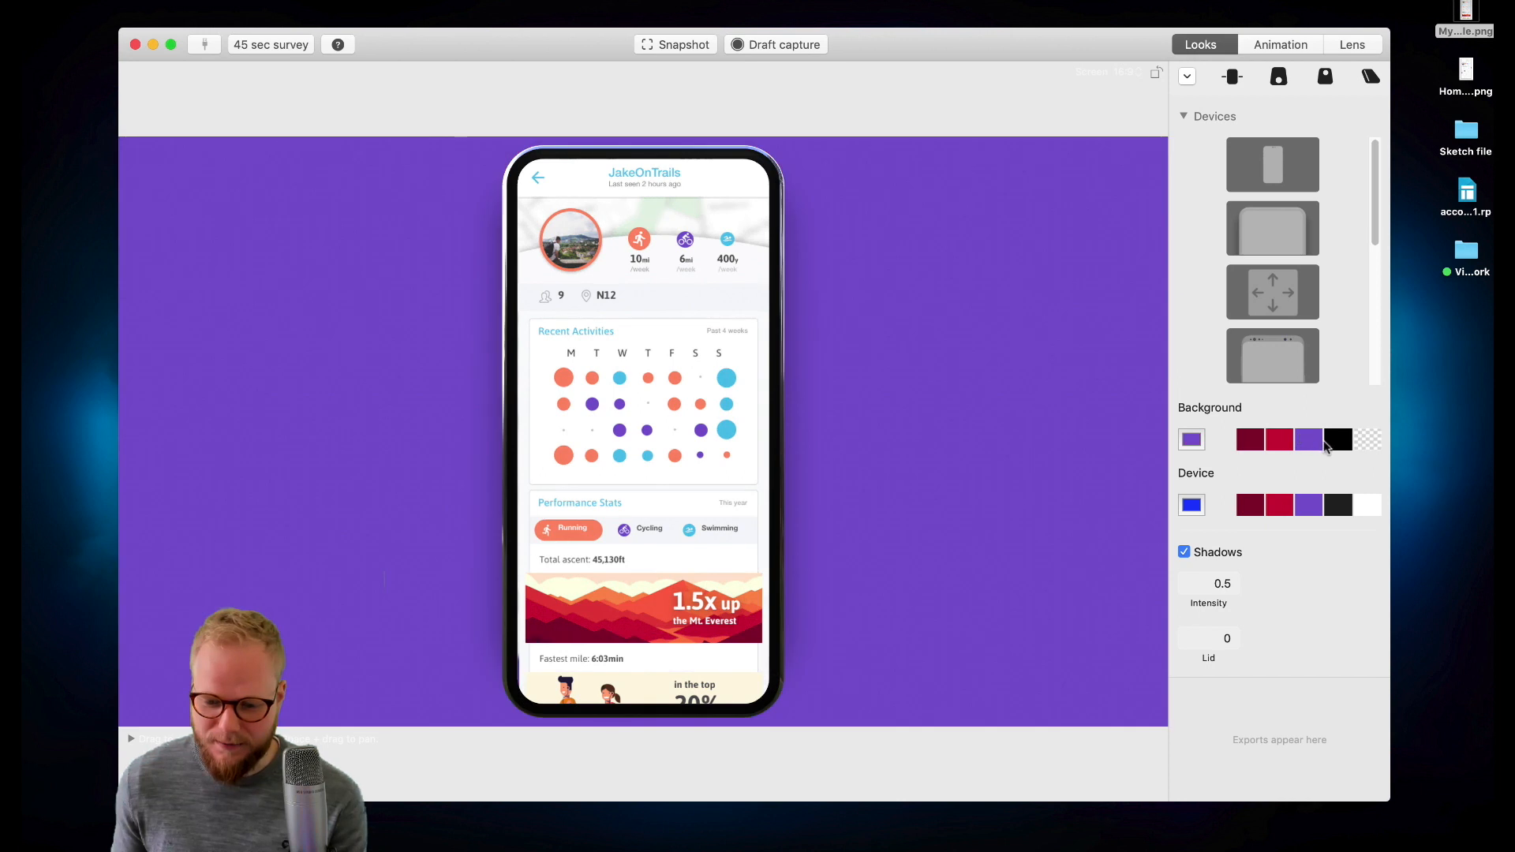
{"action": "left_click", "coordinate": [1308, 507]}
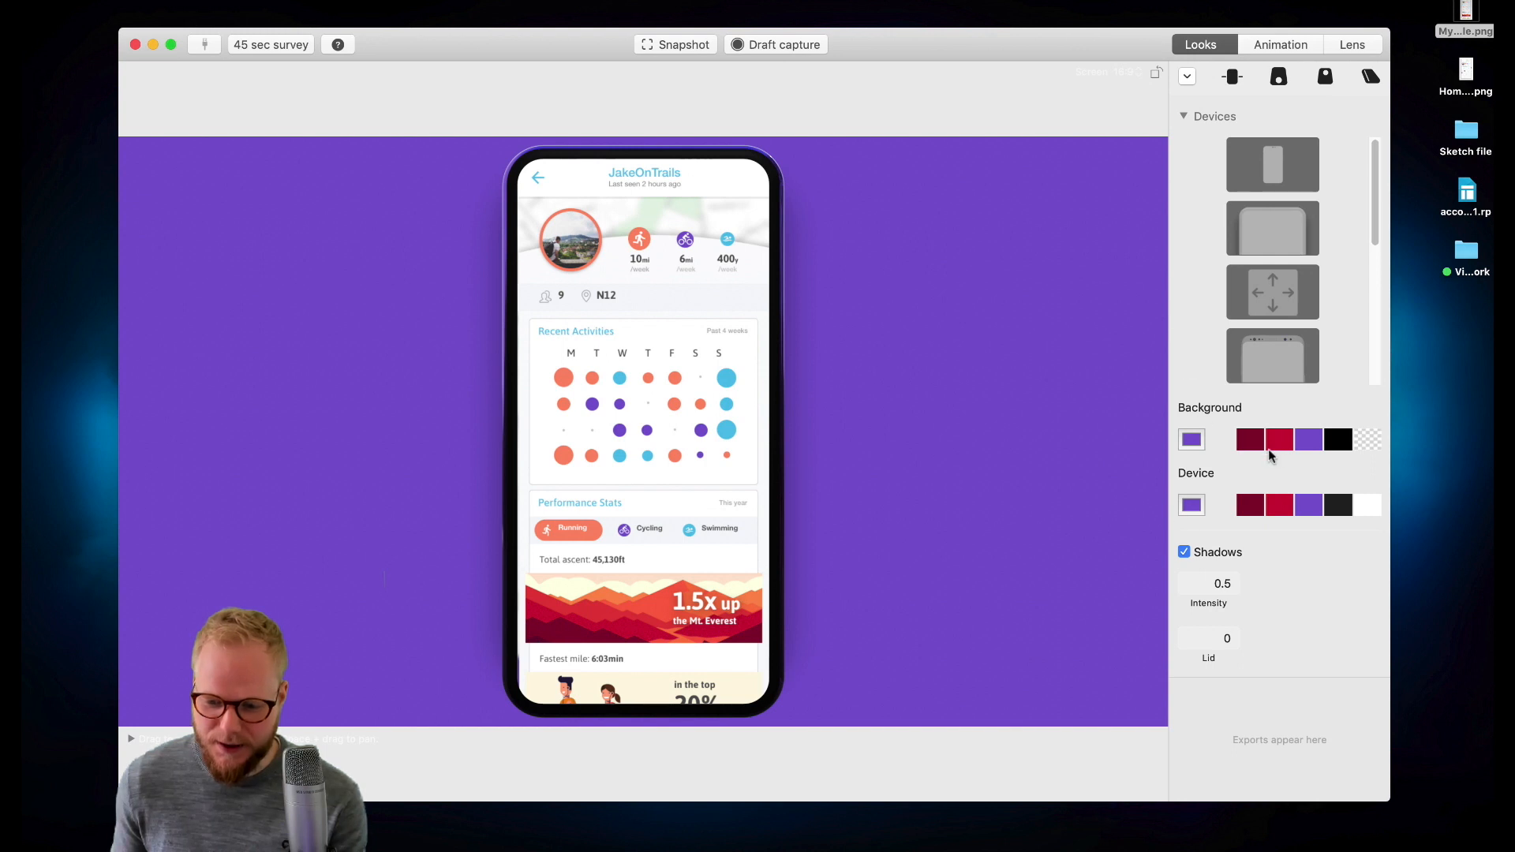
- Switch the camera to the angled perspective preset
{"action": "scroll", "coordinate": [1269, 482], "scroll_direction": "down", "scroll_amount": 1}
{"action": "scroll", "coordinate": [1255, 419], "scroll_direction": "up", "scroll_amount": 1}
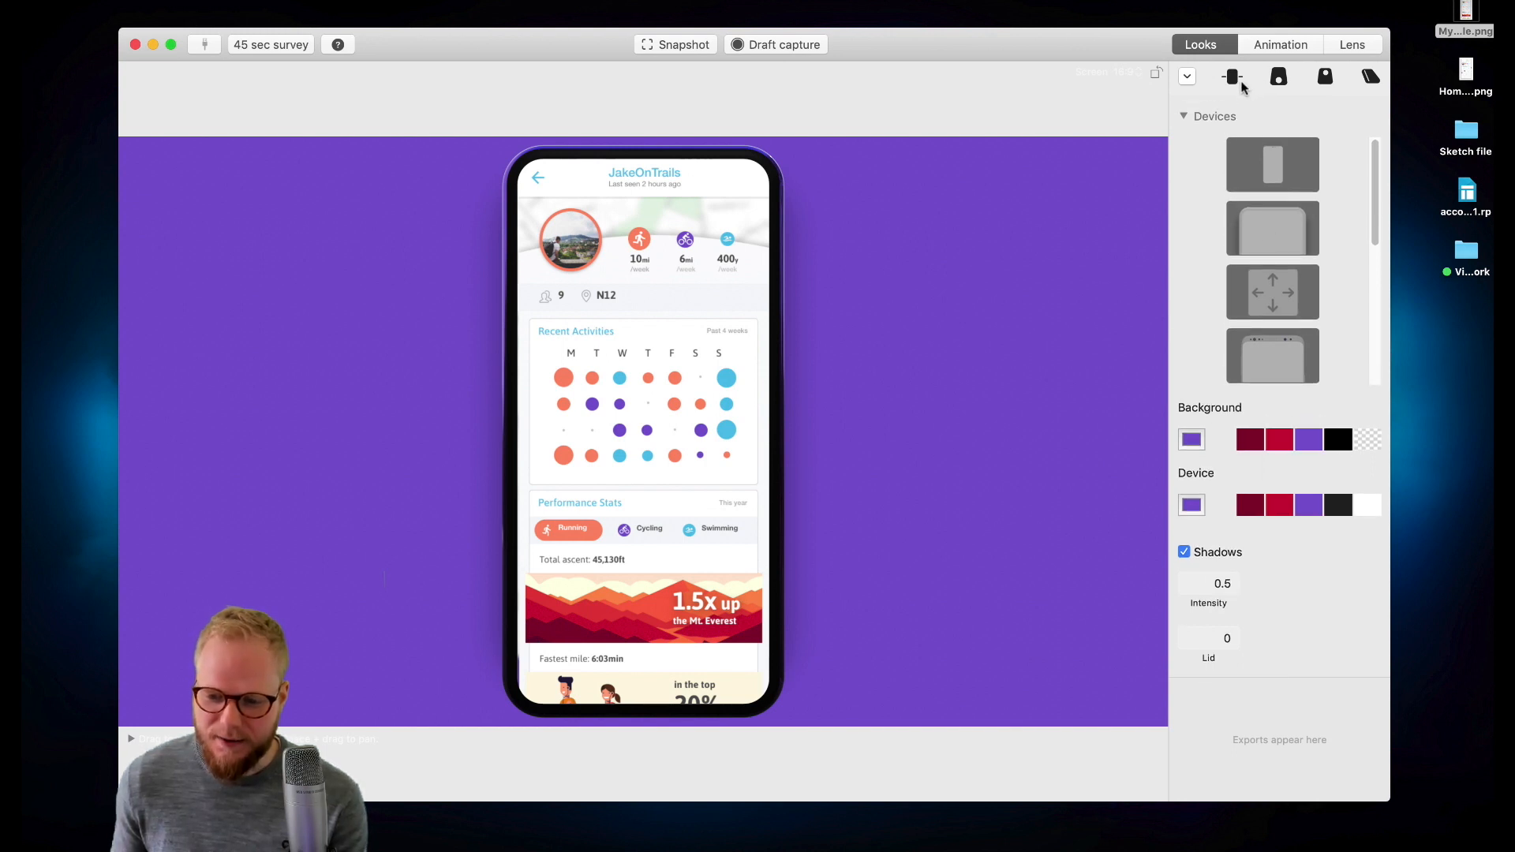
{"action": "left_click", "coordinate": [1279, 79]}
{"action": "left_click", "coordinate": [1326, 77]}
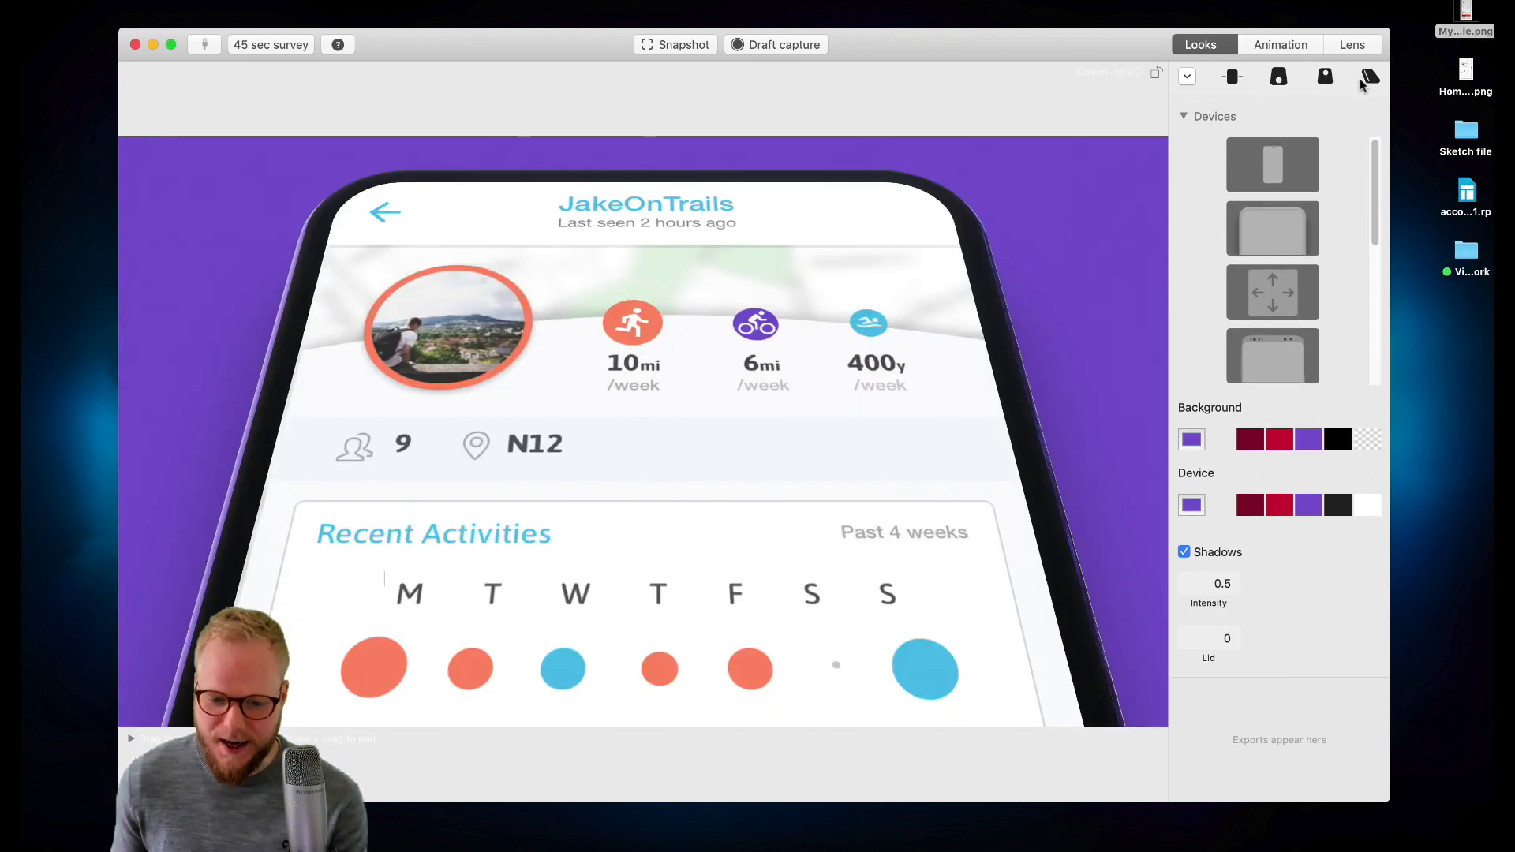
{"action": "left_click", "coordinate": [1370, 79]}
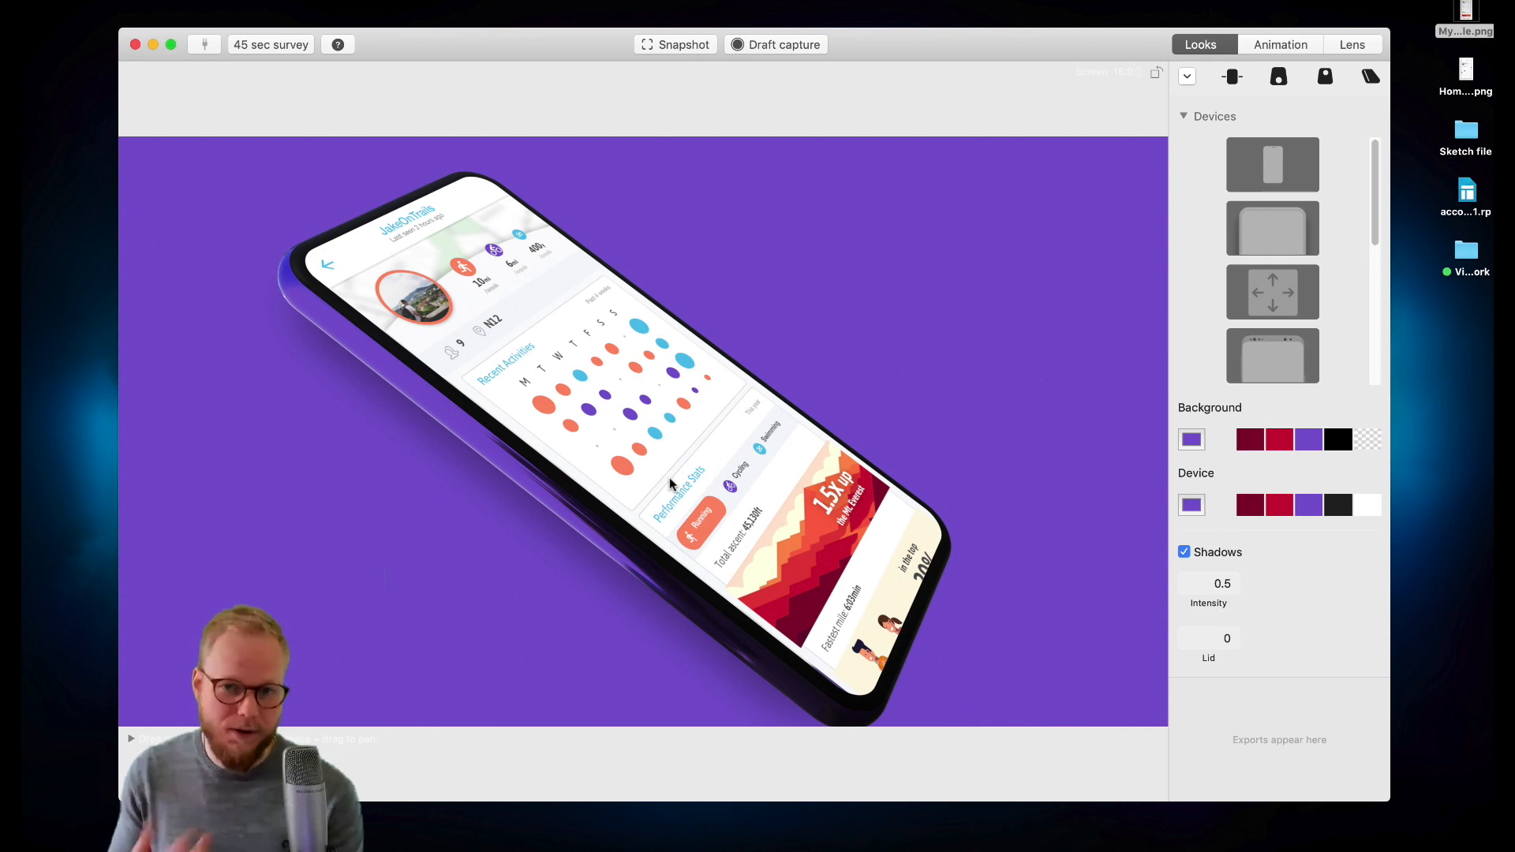
- Try a white device on a transparent background
{"action": "left_click", "coordinate": [1370, 505]}
{"action": "left_click", "coordinate": [1369, 440]}
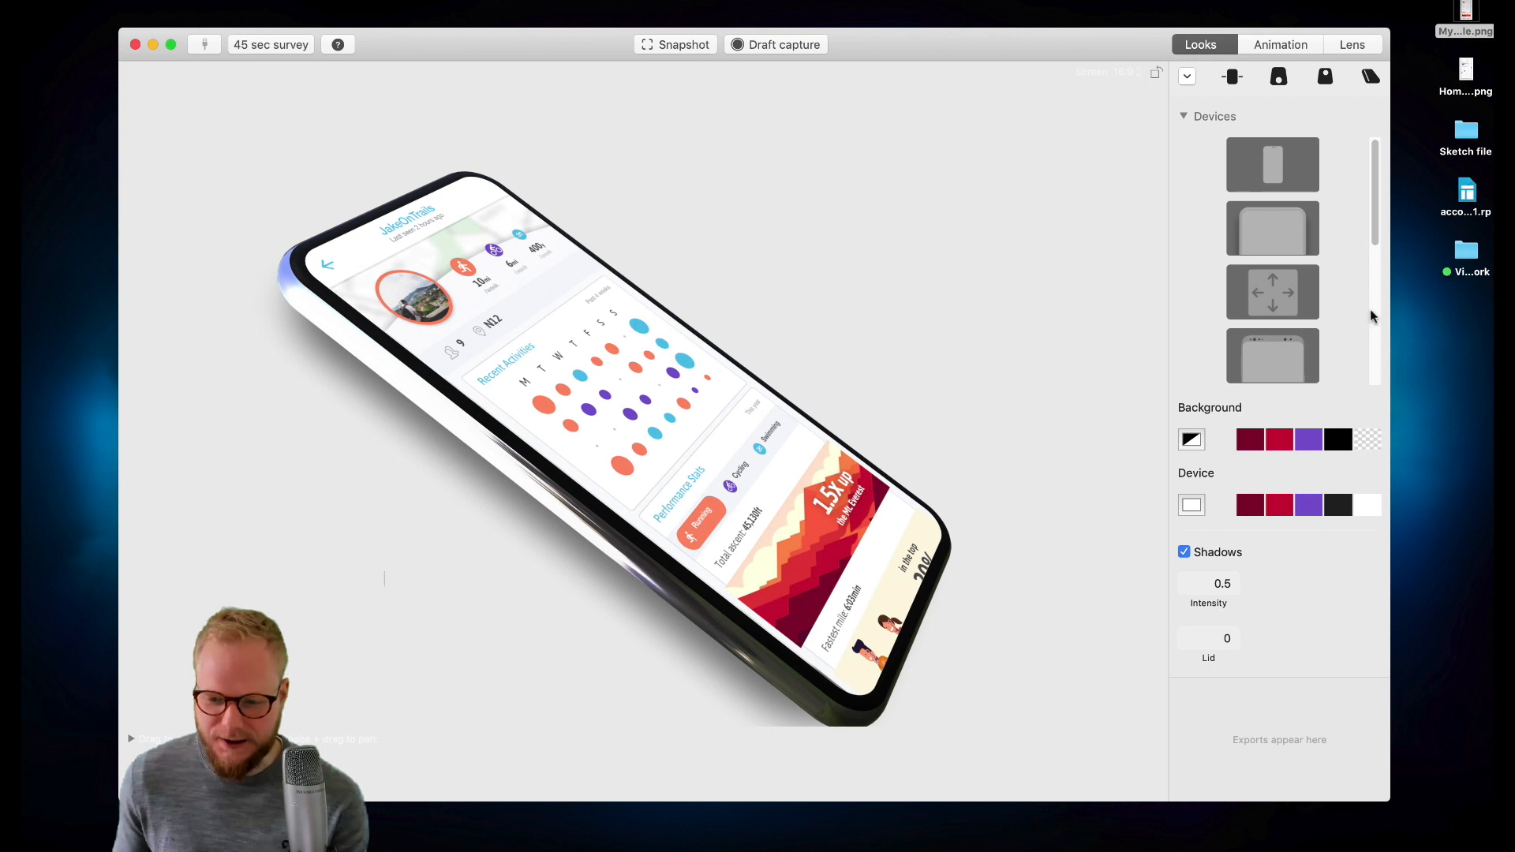
- Compare the camera angle presets, ending on the angled perspective
{"action": "left_click", "coordinate": [1323, 76]}
{"action": "left_click", "coordinate": [1279, 75]}
{"action": "left_click", "coordinate": [1233, 77]}
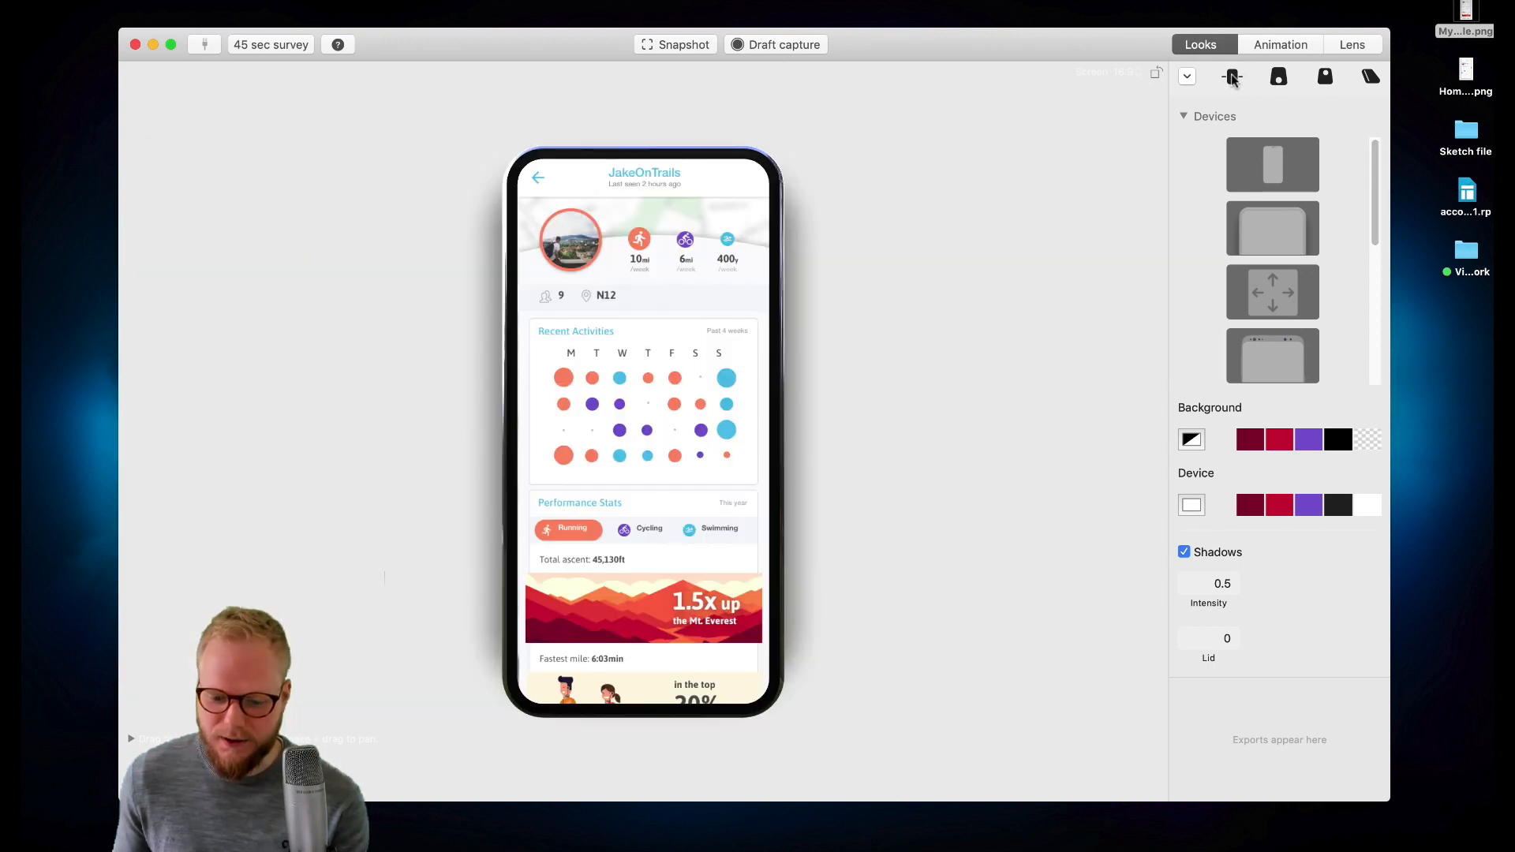
{"action": "left_click", "coordinate": [1279, 77]}
{"action": "left_click", "coordinate": [1359, 79]}
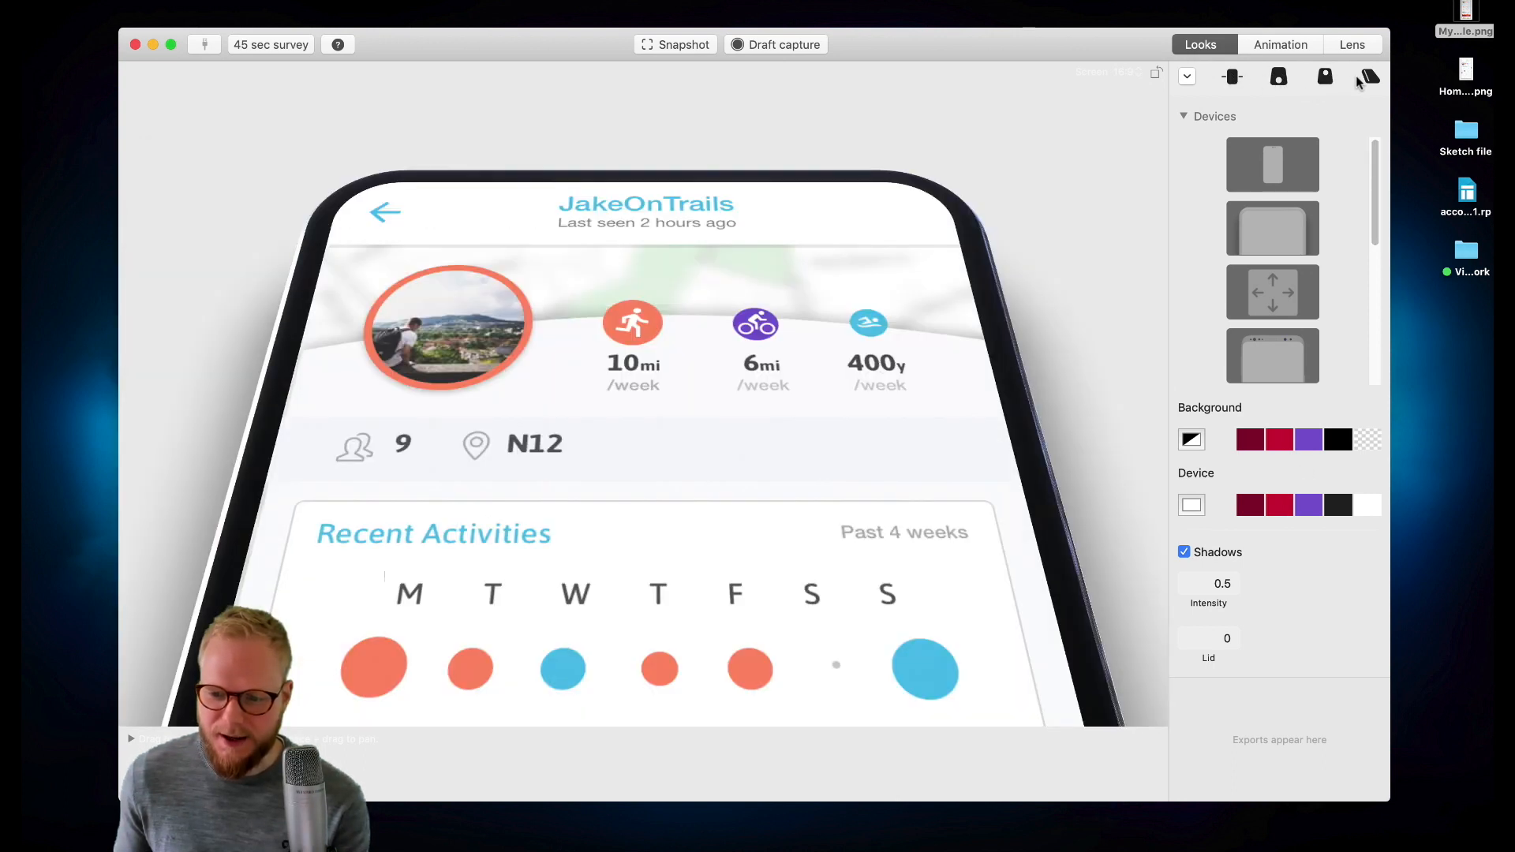
- Try a black device, then a purple background with a purple device
{"action": "left_click", "coordinate": [1337, 509]}
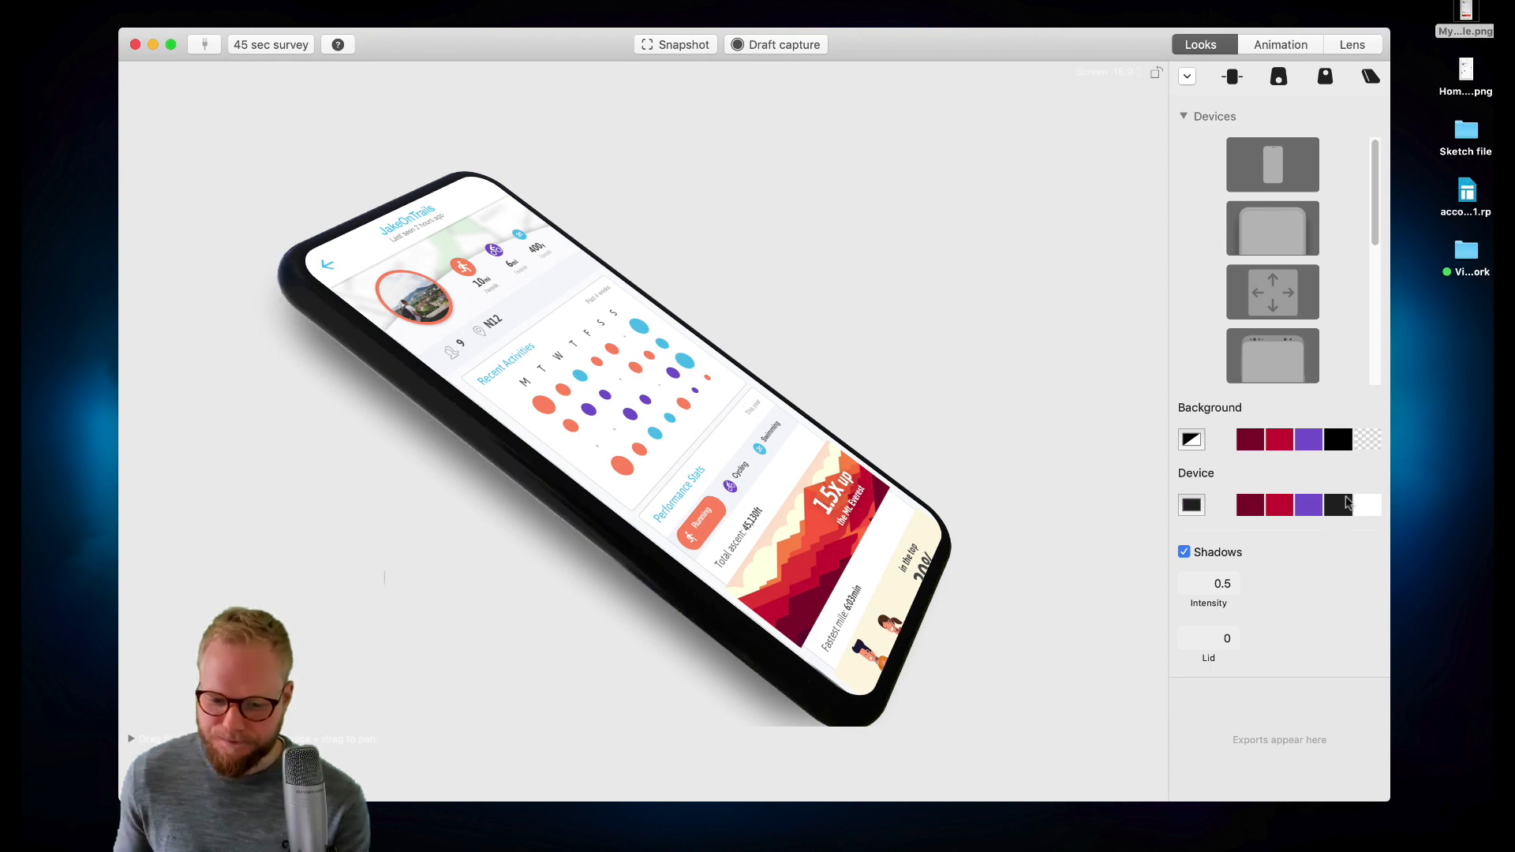
{"action": "left_click", "coordinate": [1318, 440]}
{"action": "left_click", "coordinate": [1312, 508]}
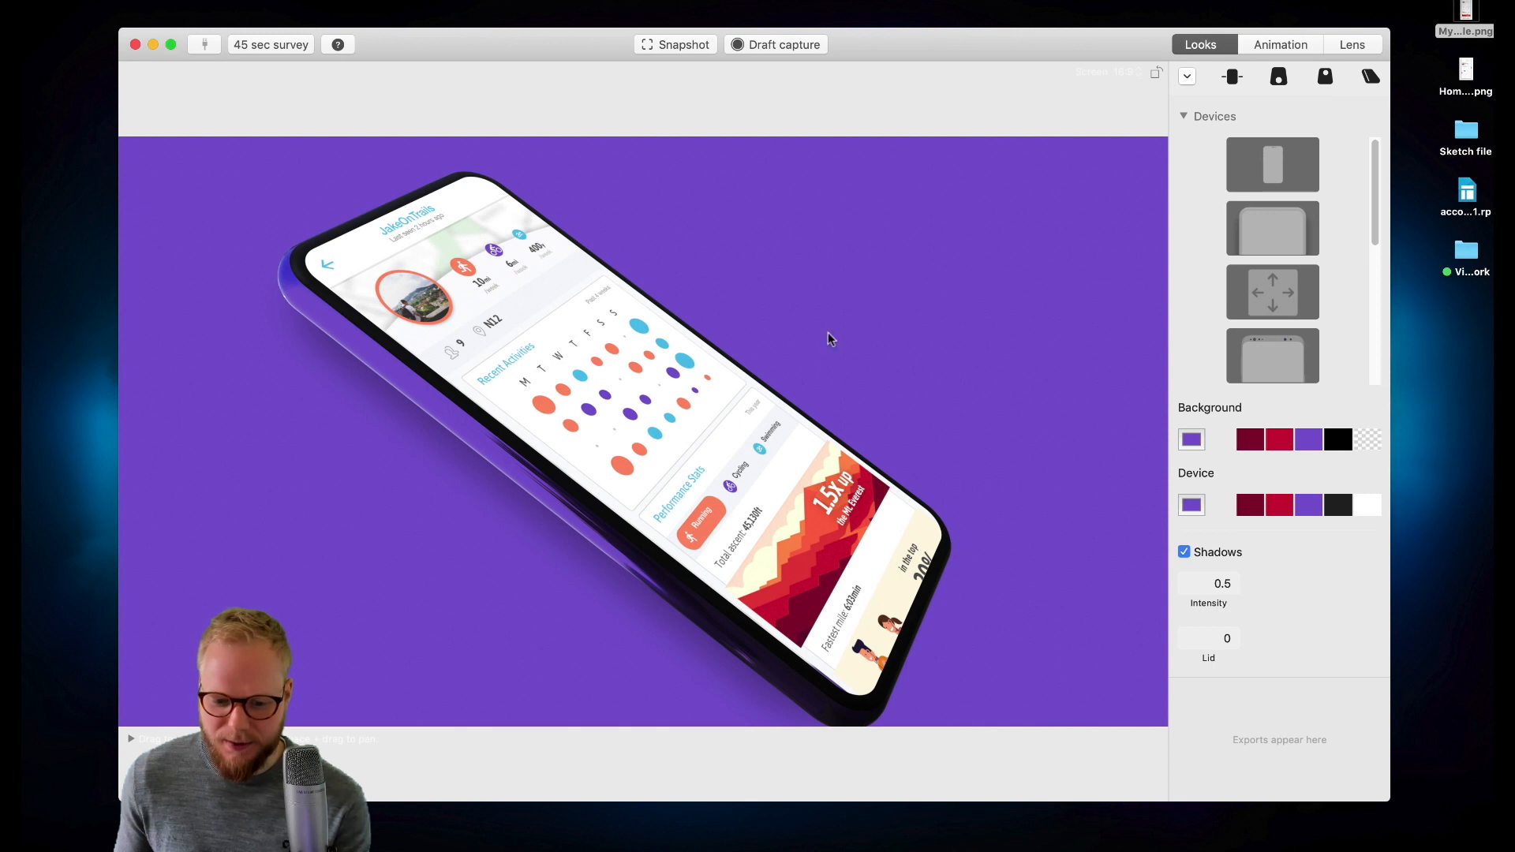
- Compare white and black device colours on black and transparent backgrounds, ending with a white device on transparent
{"action": "left_click", "coordinate": [1371, 507]}
{"action": "left_click", "coordinate": [1366, 439]}
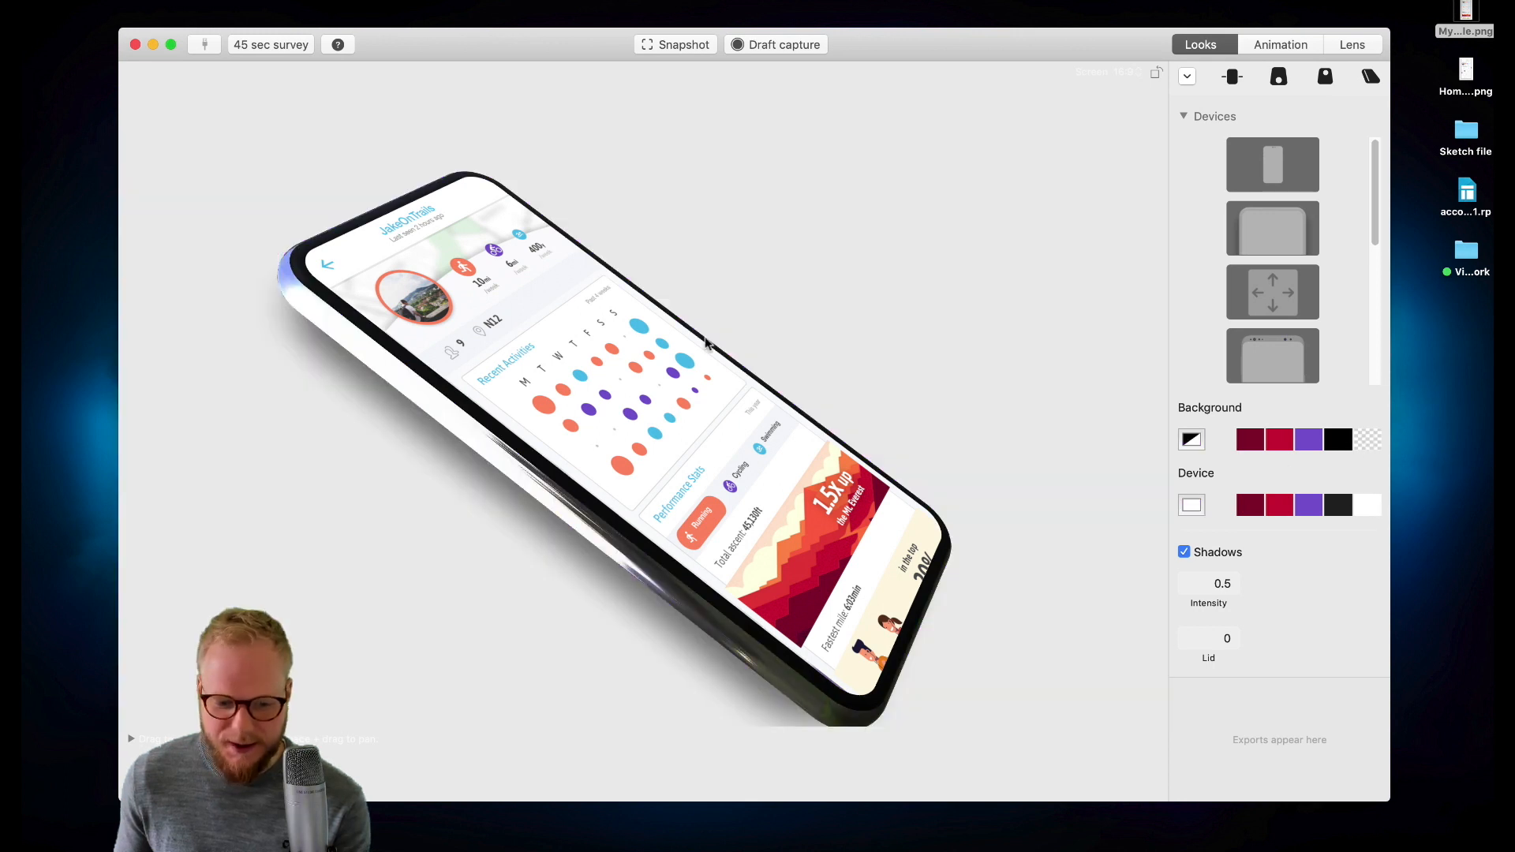
{"action": "left_click", "coordinate": [1336, 439]}
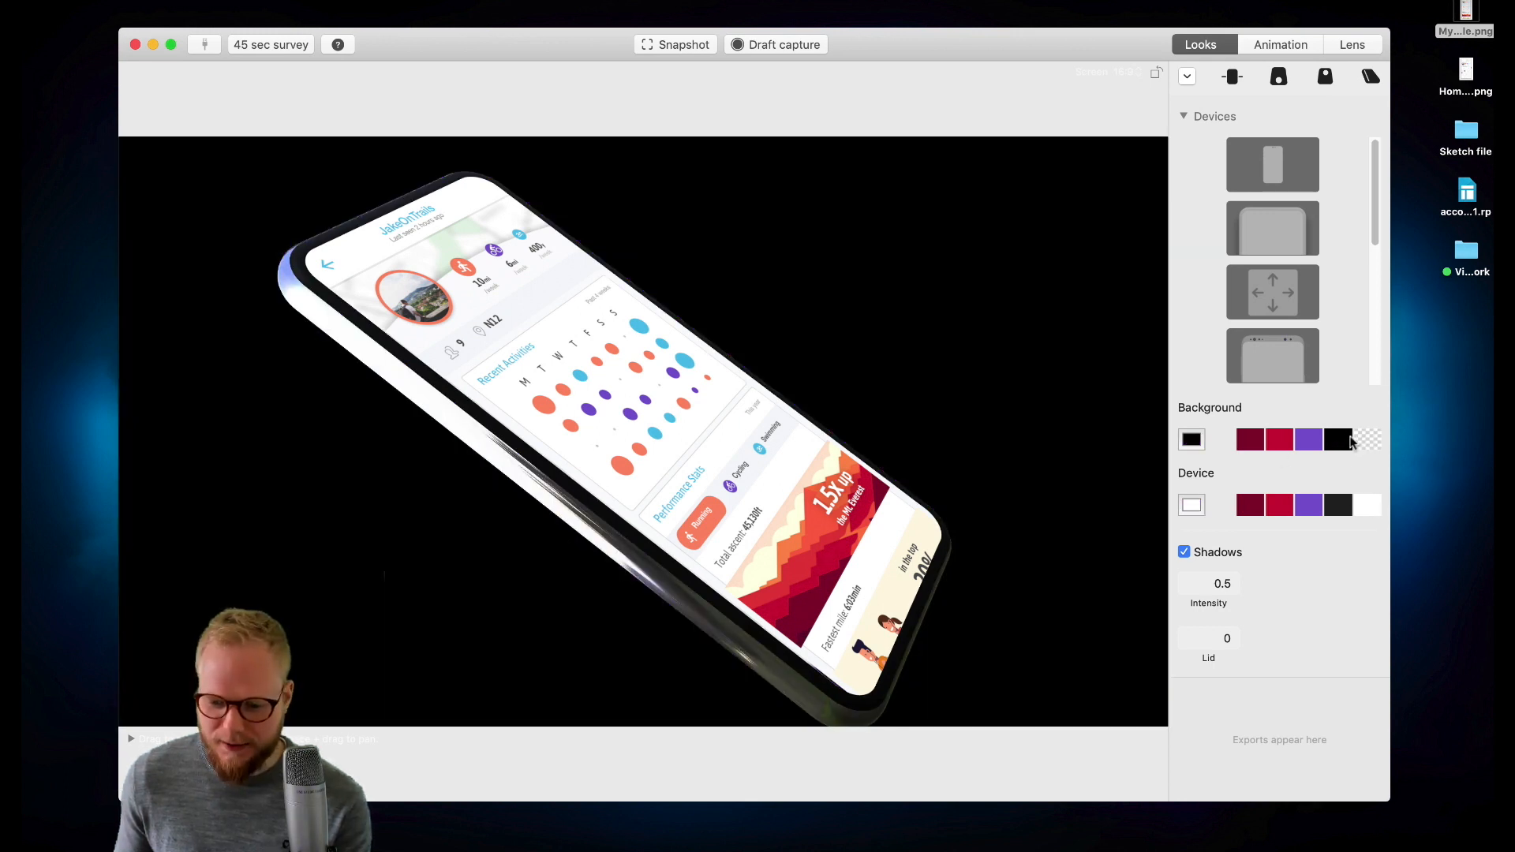
{"action": "left_click", "coordinate": [1366, 440]}
{"action": "left_click", "coordinate": [1337, 439]}
{"action": "left_click", "coordinate": [1366, 439]}
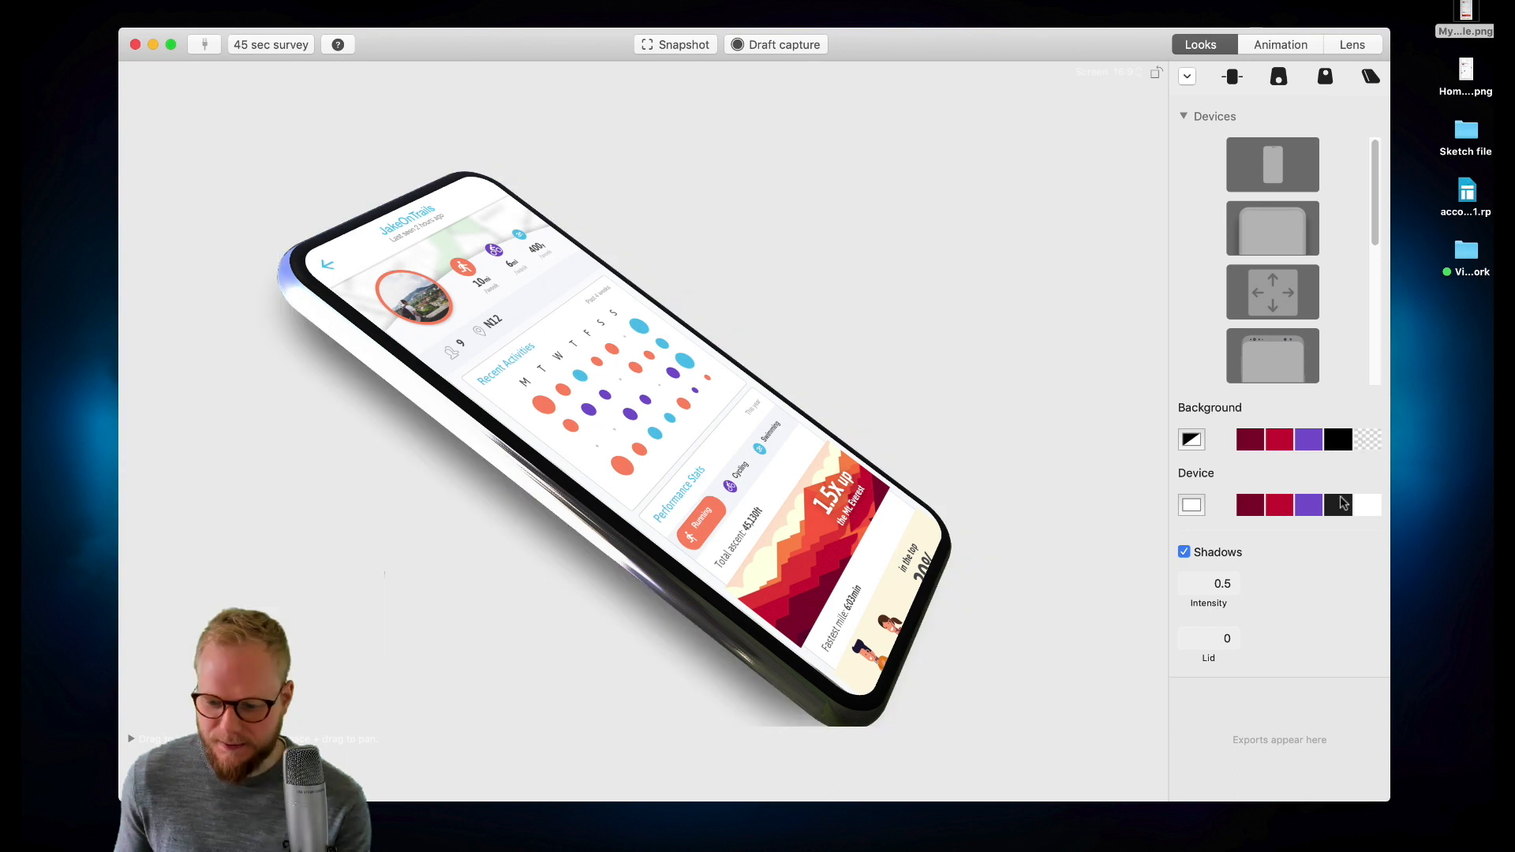
{"action": "left_click", "coordinate": [1342, 505]}
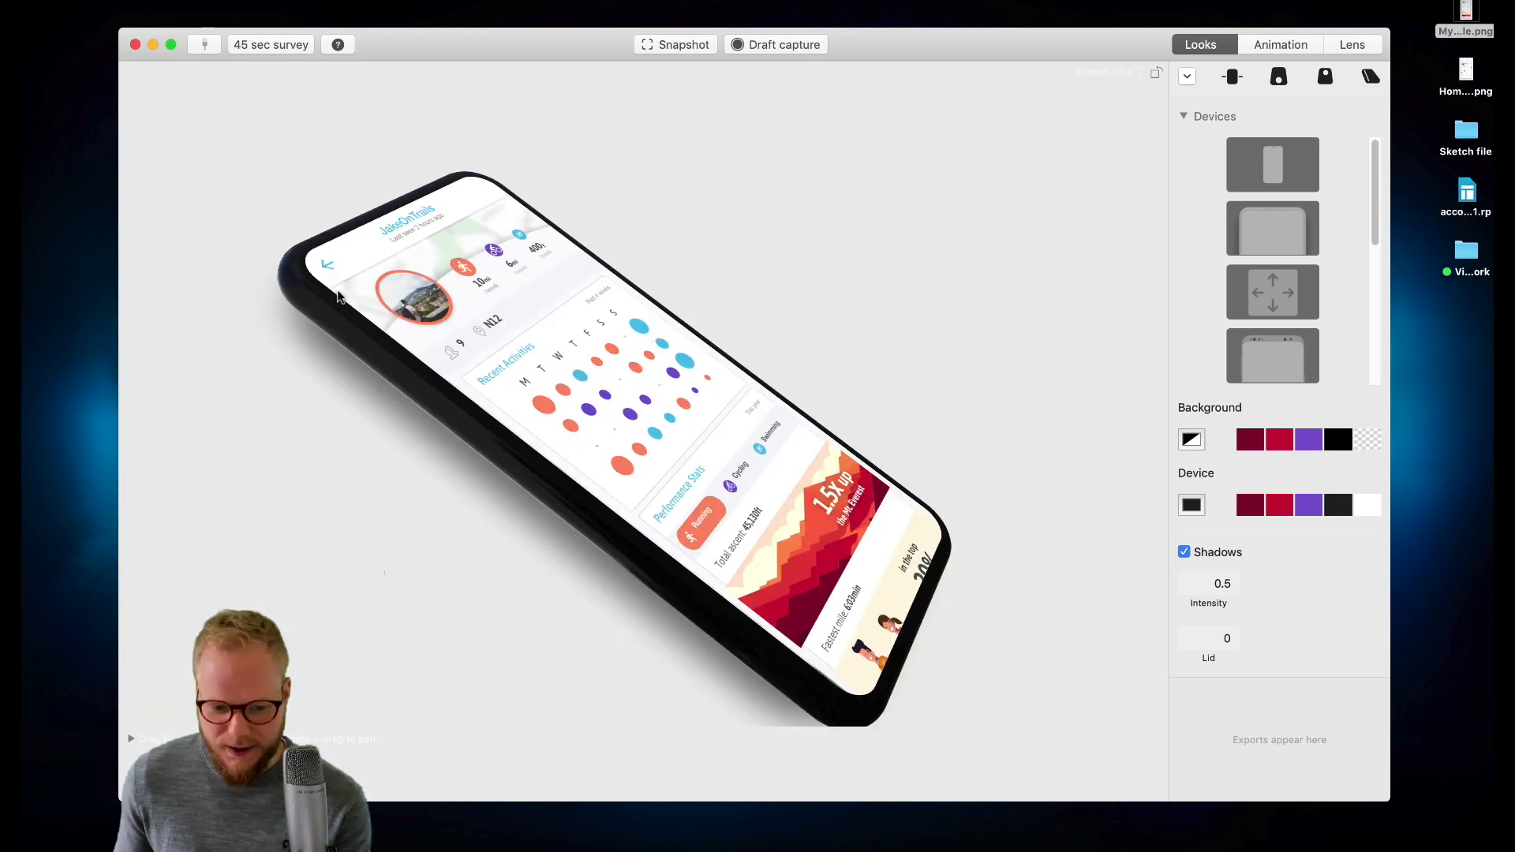
{"action": "left_click", "coordinate": [1369, 507]}
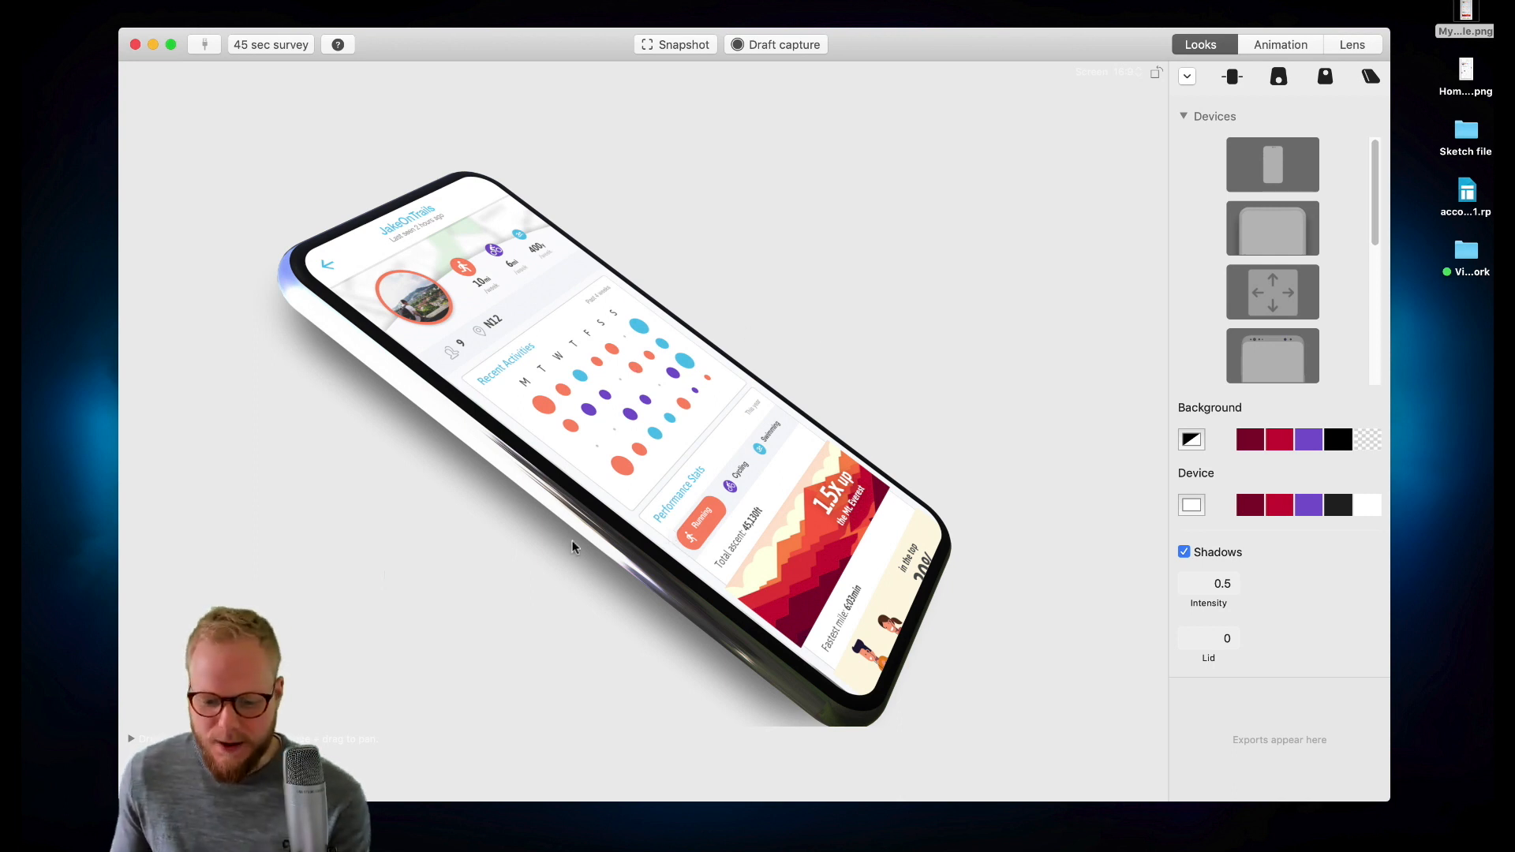
- Take a snapshot of the mockup
{"action": "left_click", "coordinate": [675, 45]}
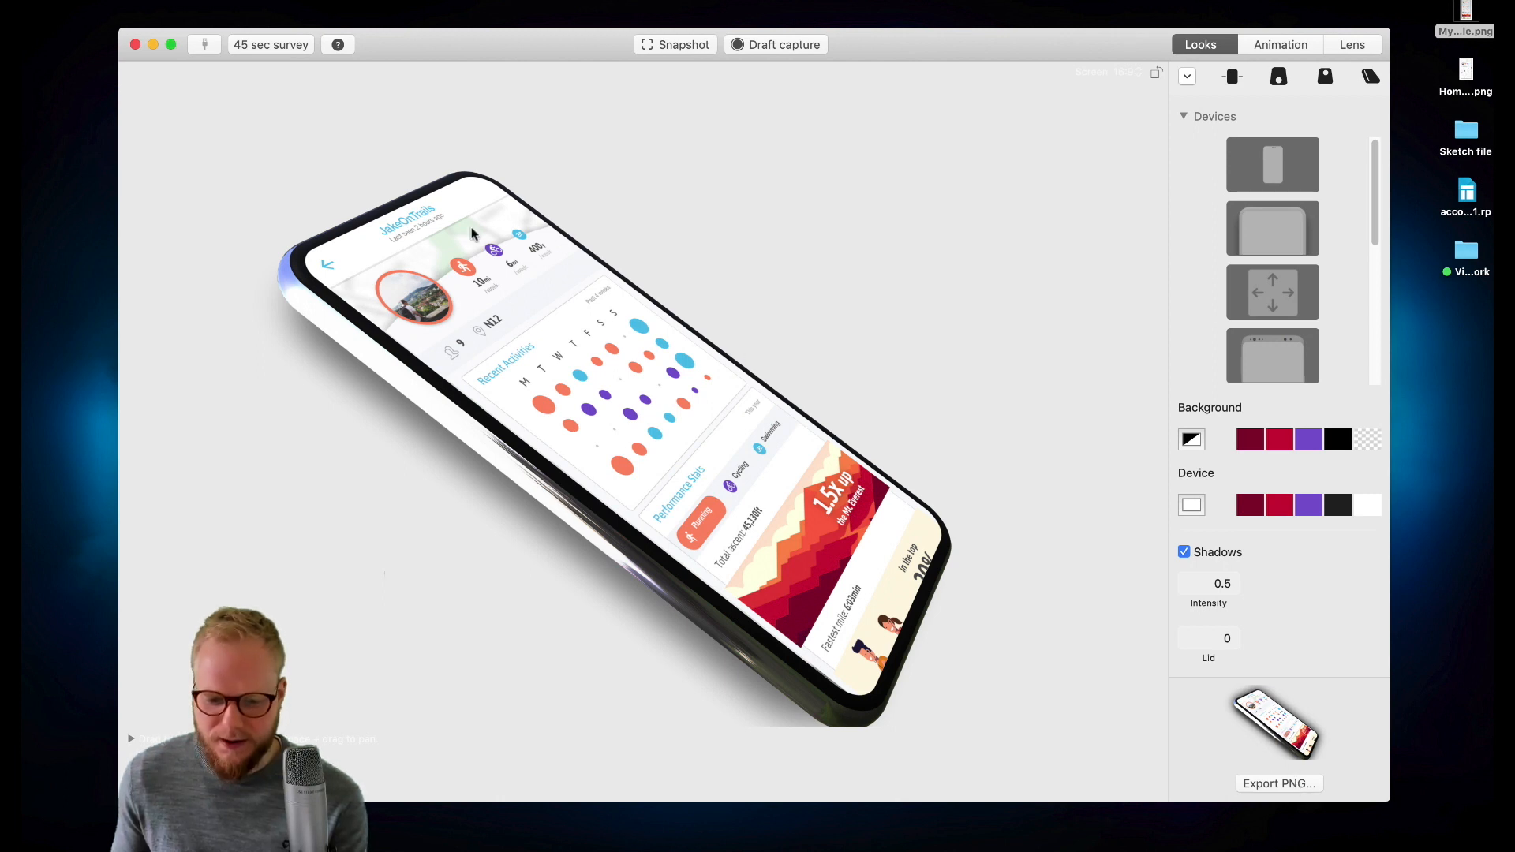
- Toggle shadows off and back on and set the shadow intensity to 0.1
{"action": "left_click", "coordinate": [1183, 554]}
{"action": "left_click", "coordinate": [1184, 554]}
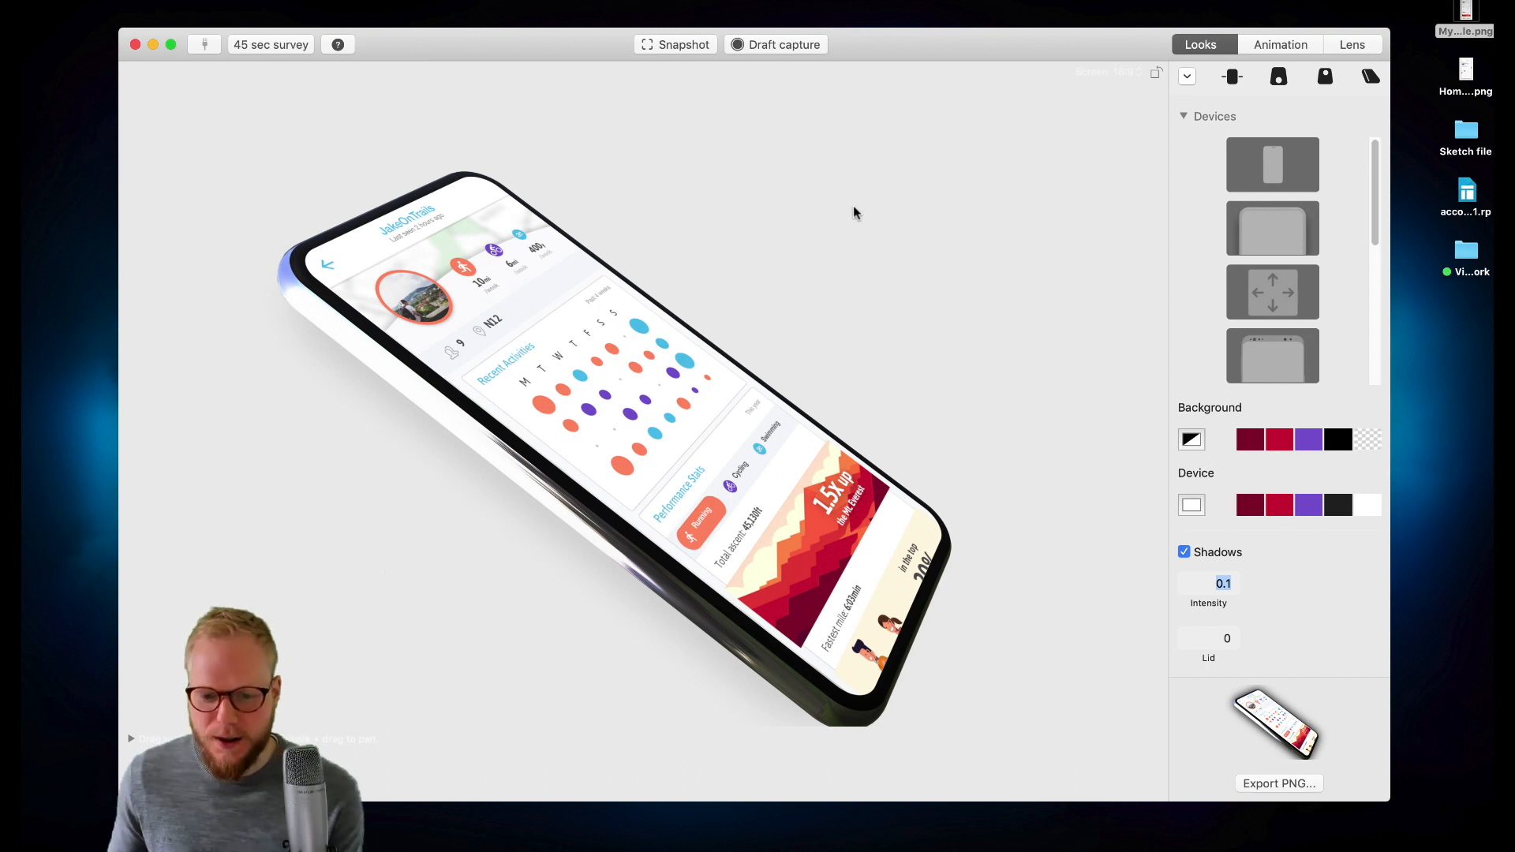
- Open the animation settings and set the video resolution to 1080p
{"action": "left_click", "coordinate": [1272, 48]}
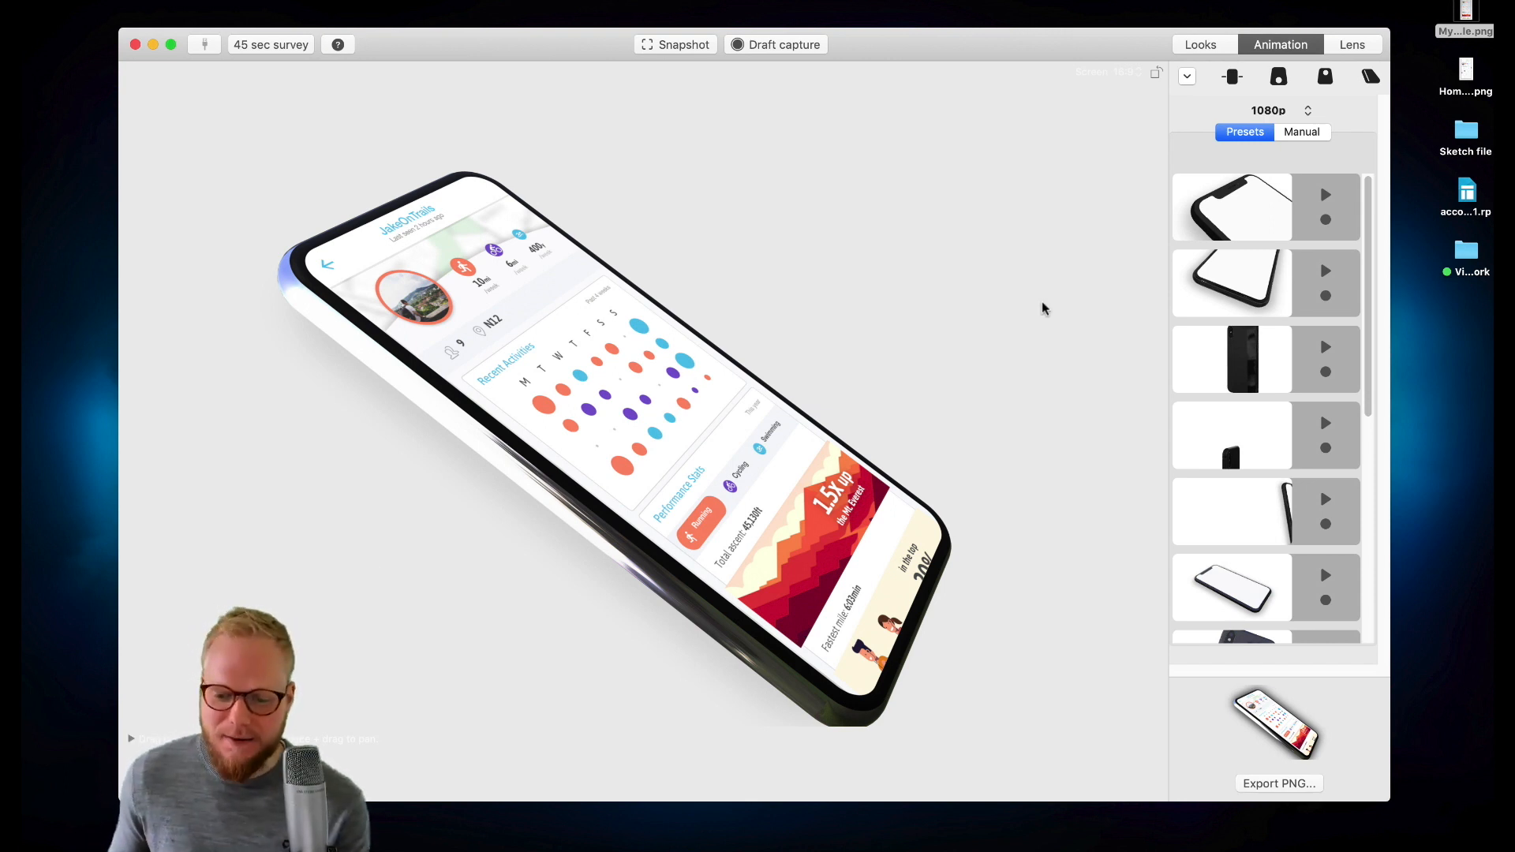
{"action": "left_click", "coordinate": [1296, 115]}
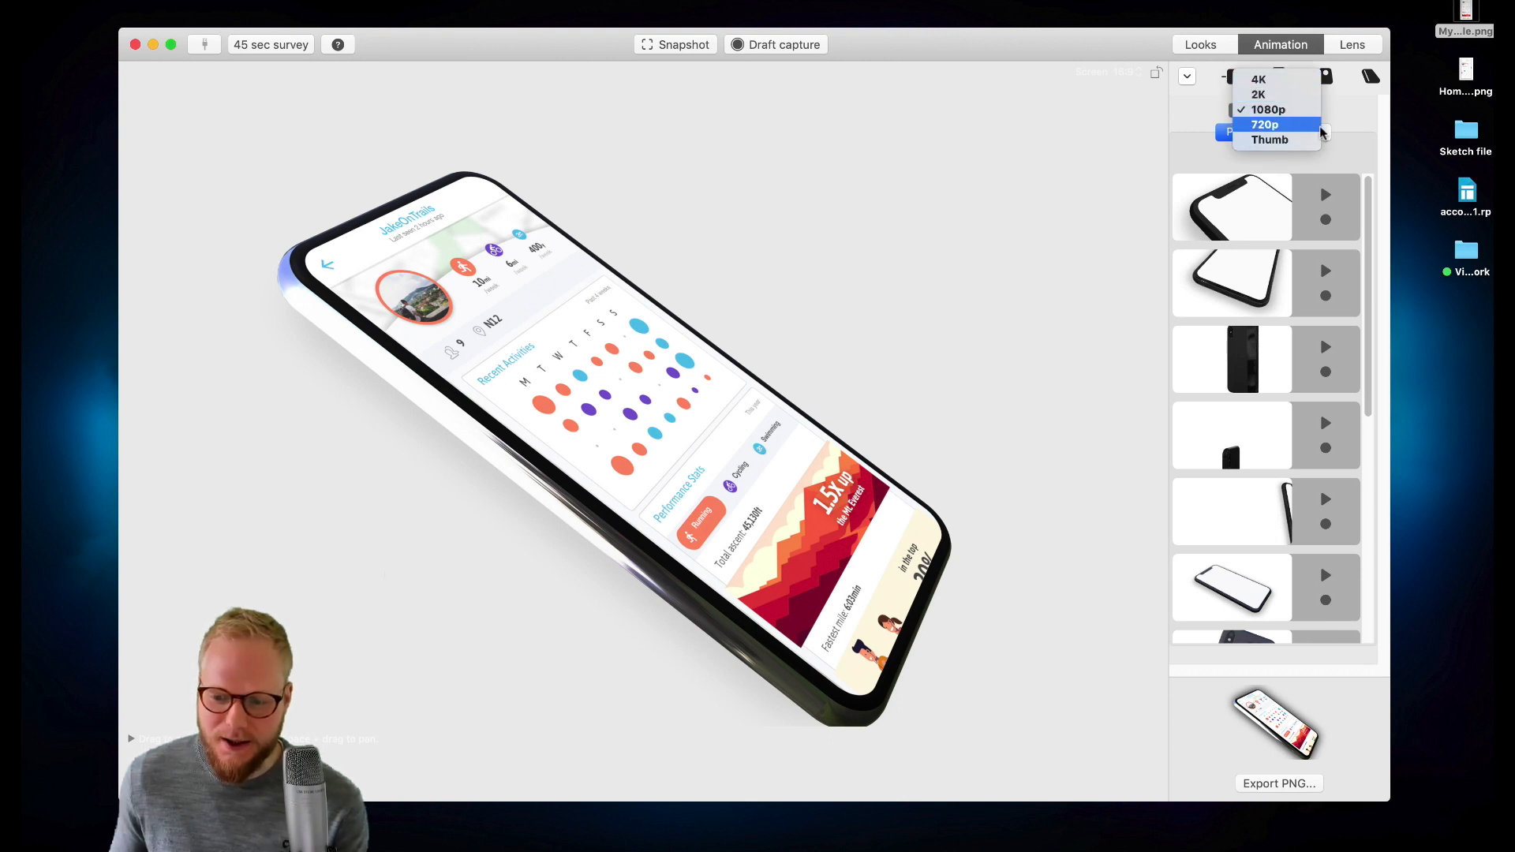
{"action": "left_click", "coordinate": [1287, 111]}
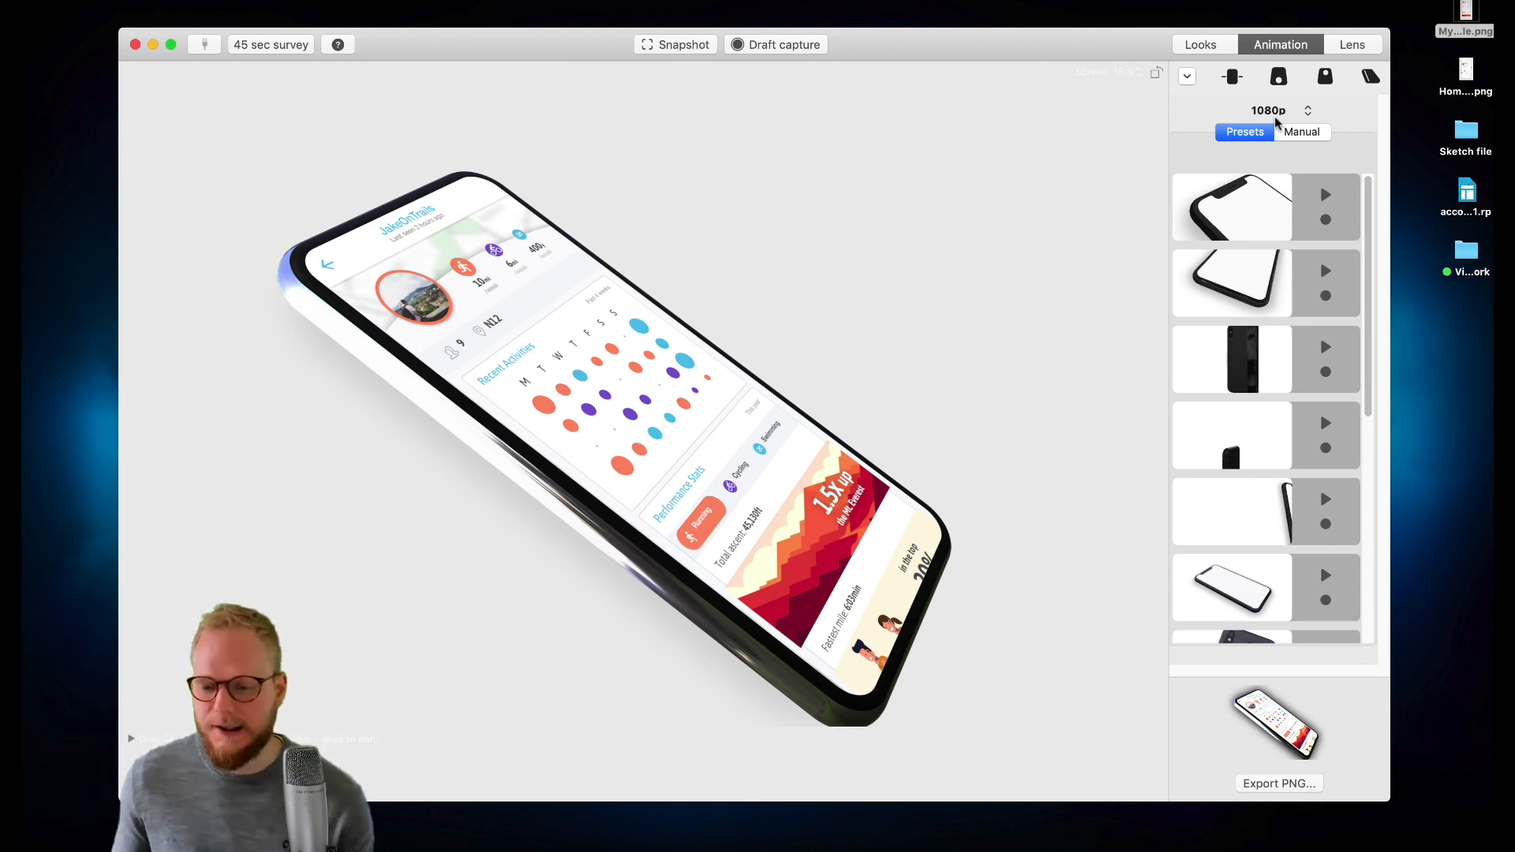
- Compare the manual and preset animation modes, returning to the presets list
{"action": "left_click", "coordinate": [1299, 134]}
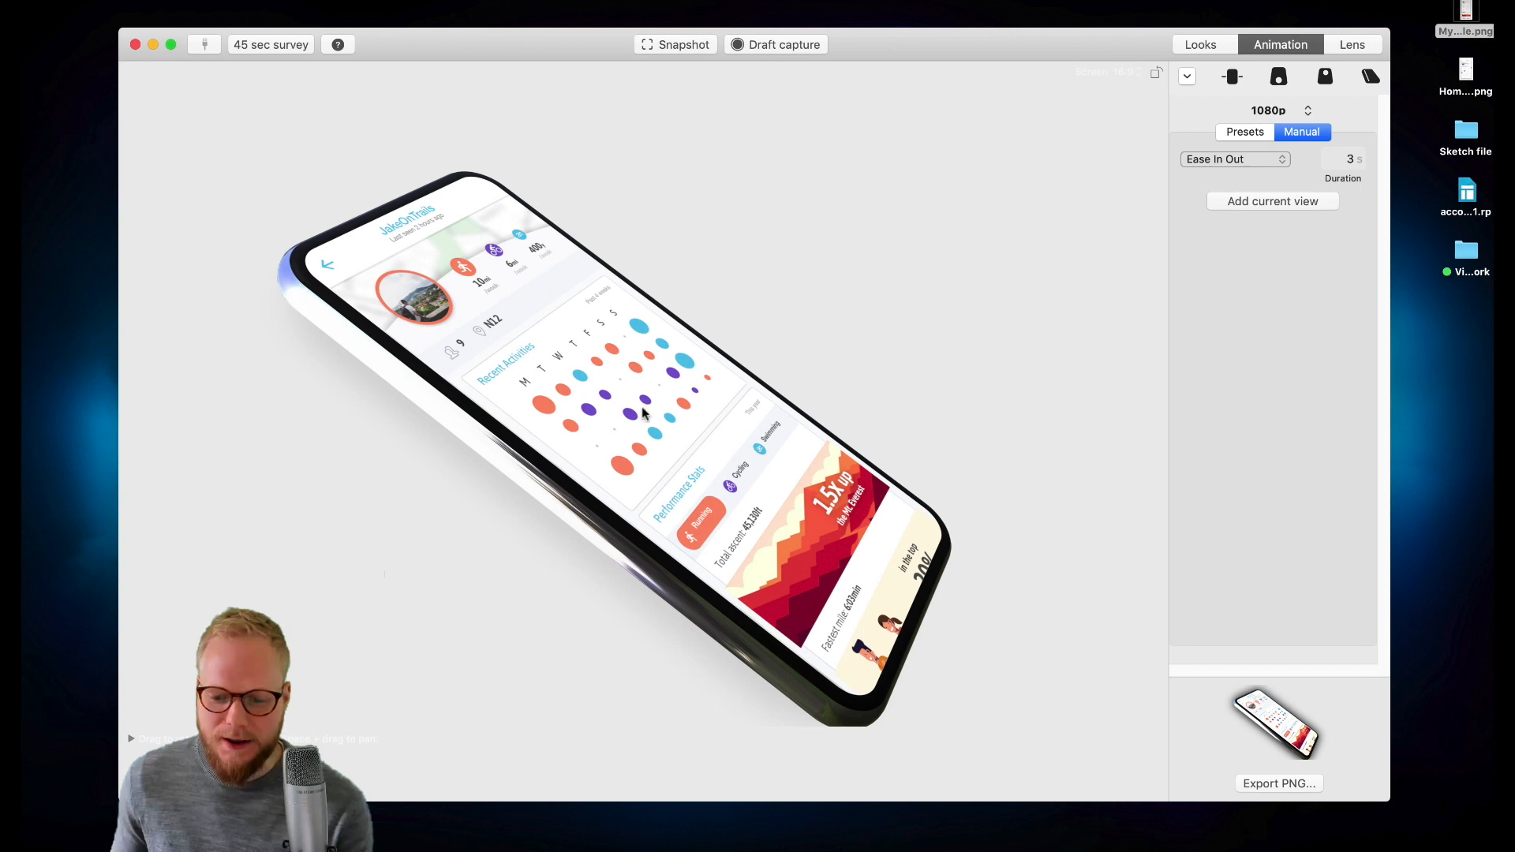
{"action": "left_click", "coordinate": [1252, 134]}
{"action": "left_click", "coordinate": [1252, 227]}
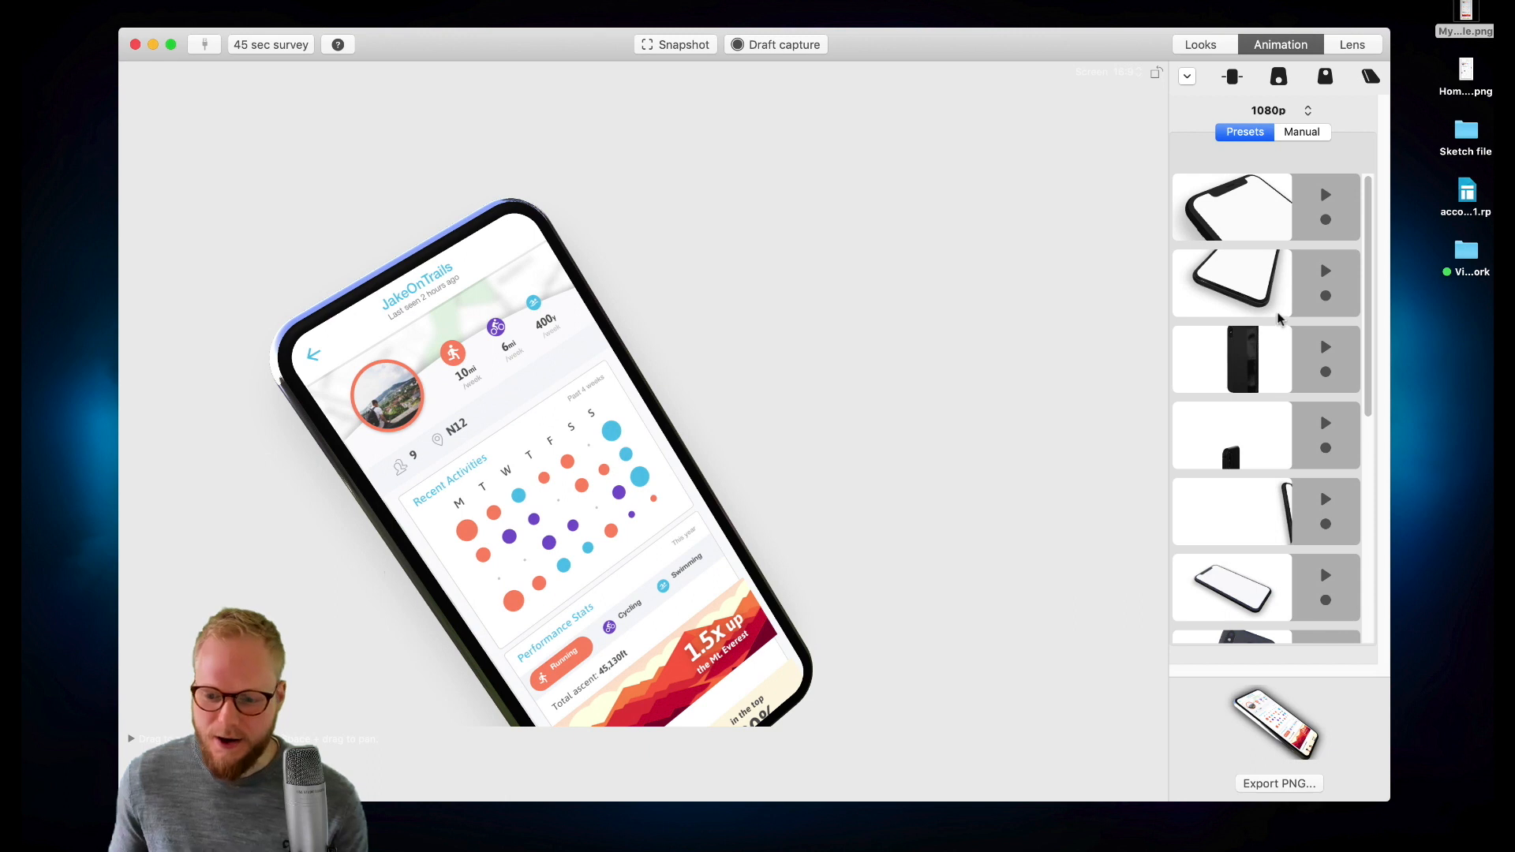
- Preview the animation presets one after another, including those further down the list
{"action": "left_click", "coordinate": [1326, 192]}
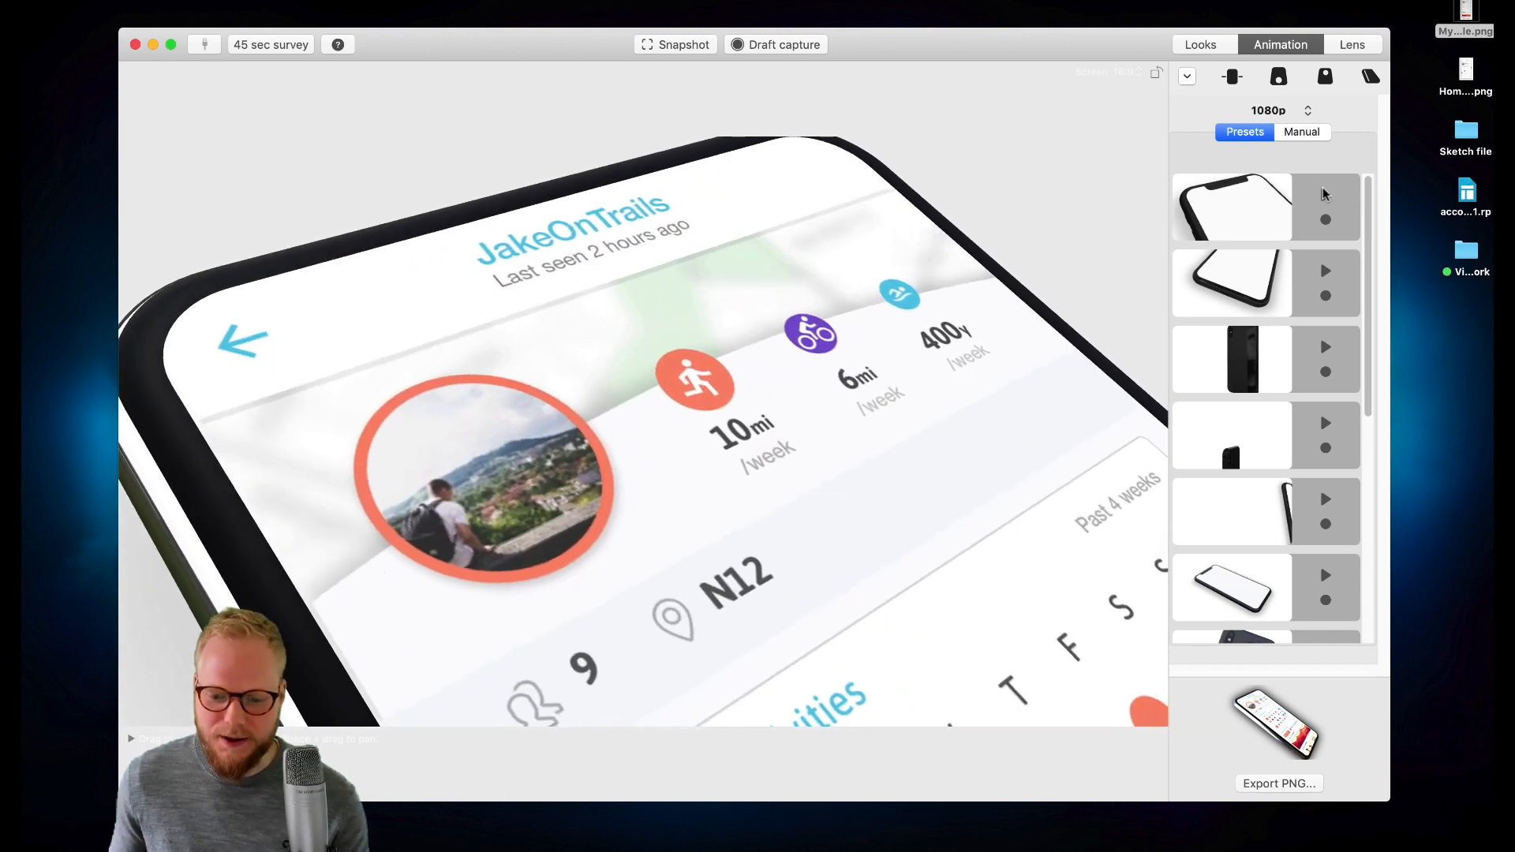
{"action": "left_click", "coordinate": [1325, 271]}
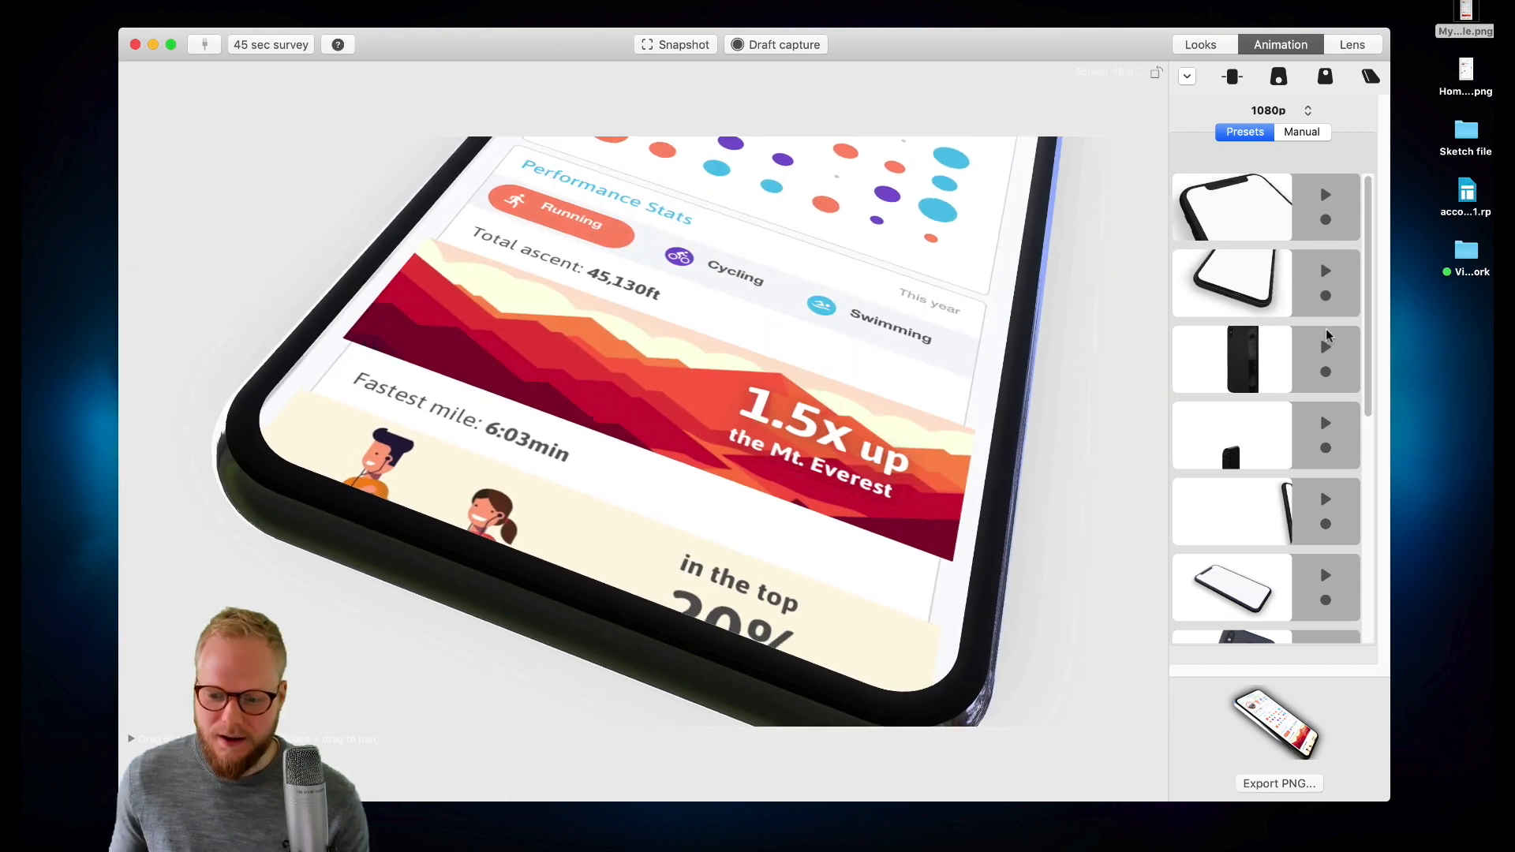
{"action": "left_click", "coordinate": [1326, 348]}
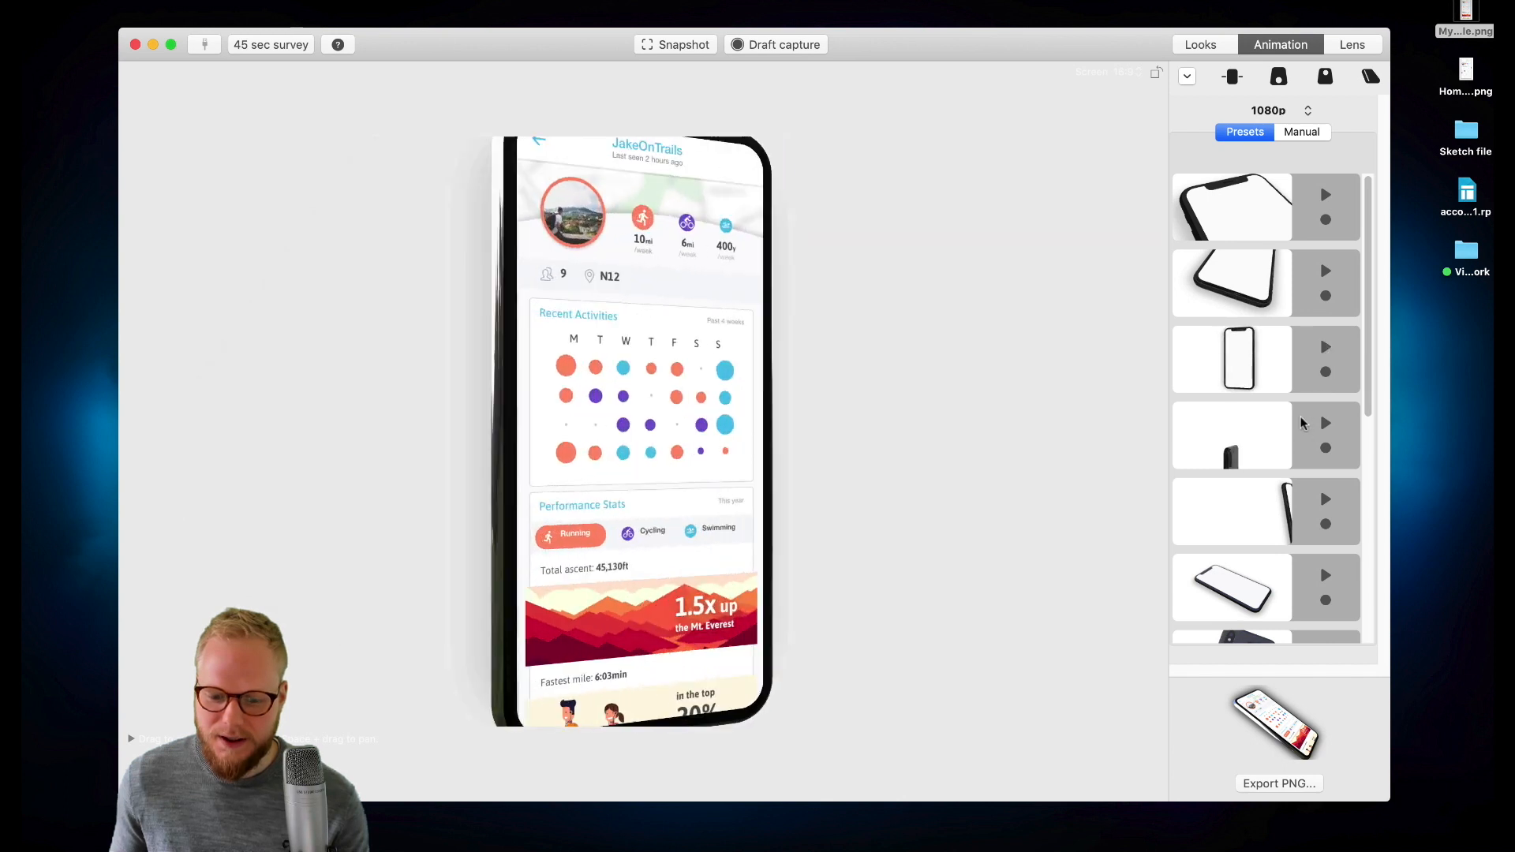
{"action": "left_click", "coordinate": [1325, 424]}
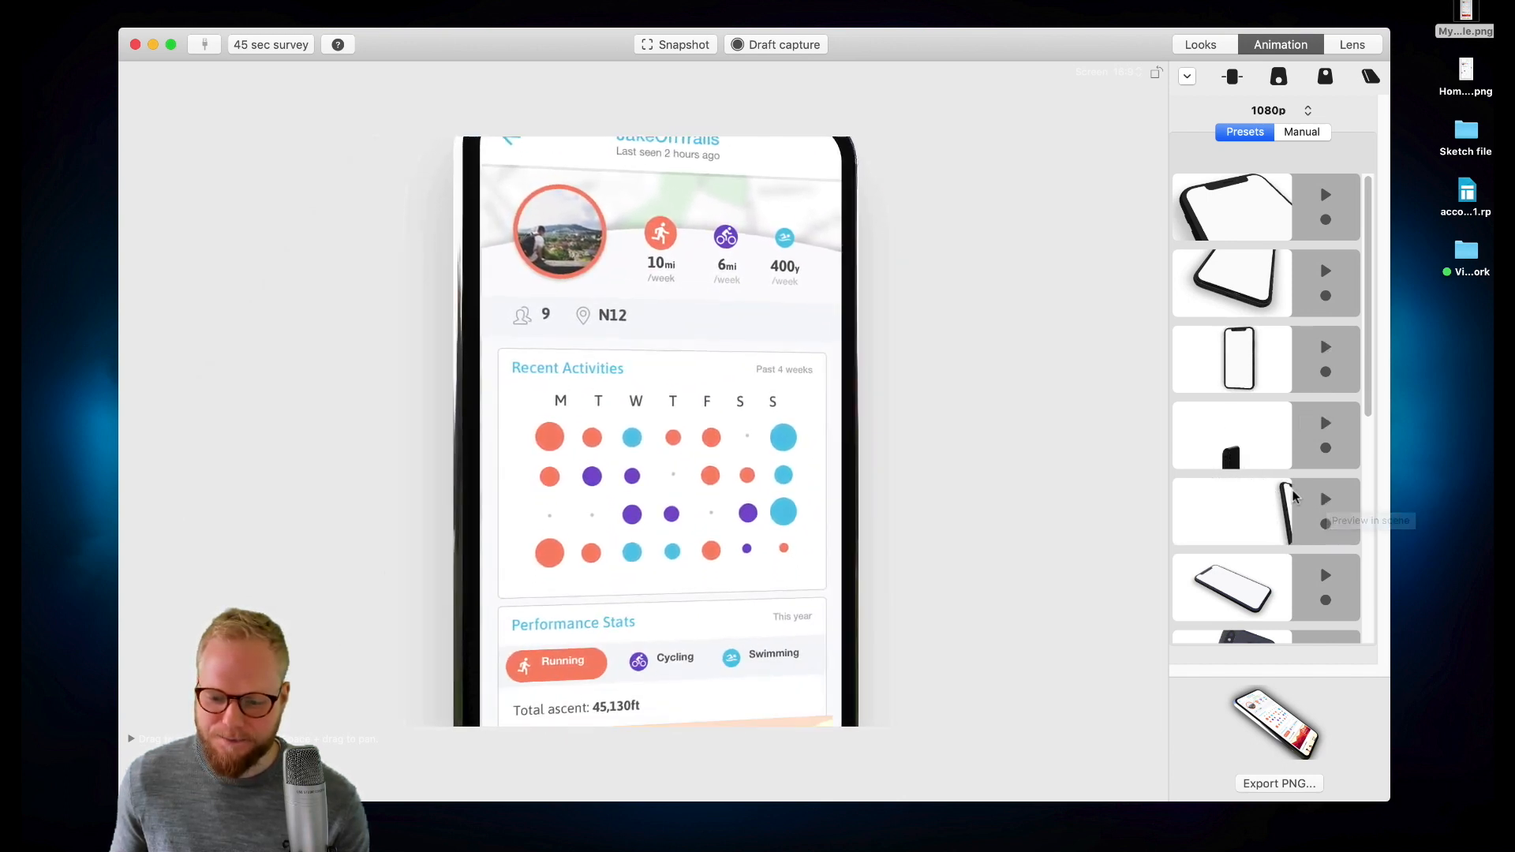
{"action": "left_click", "coordinate": [1325, 500]}
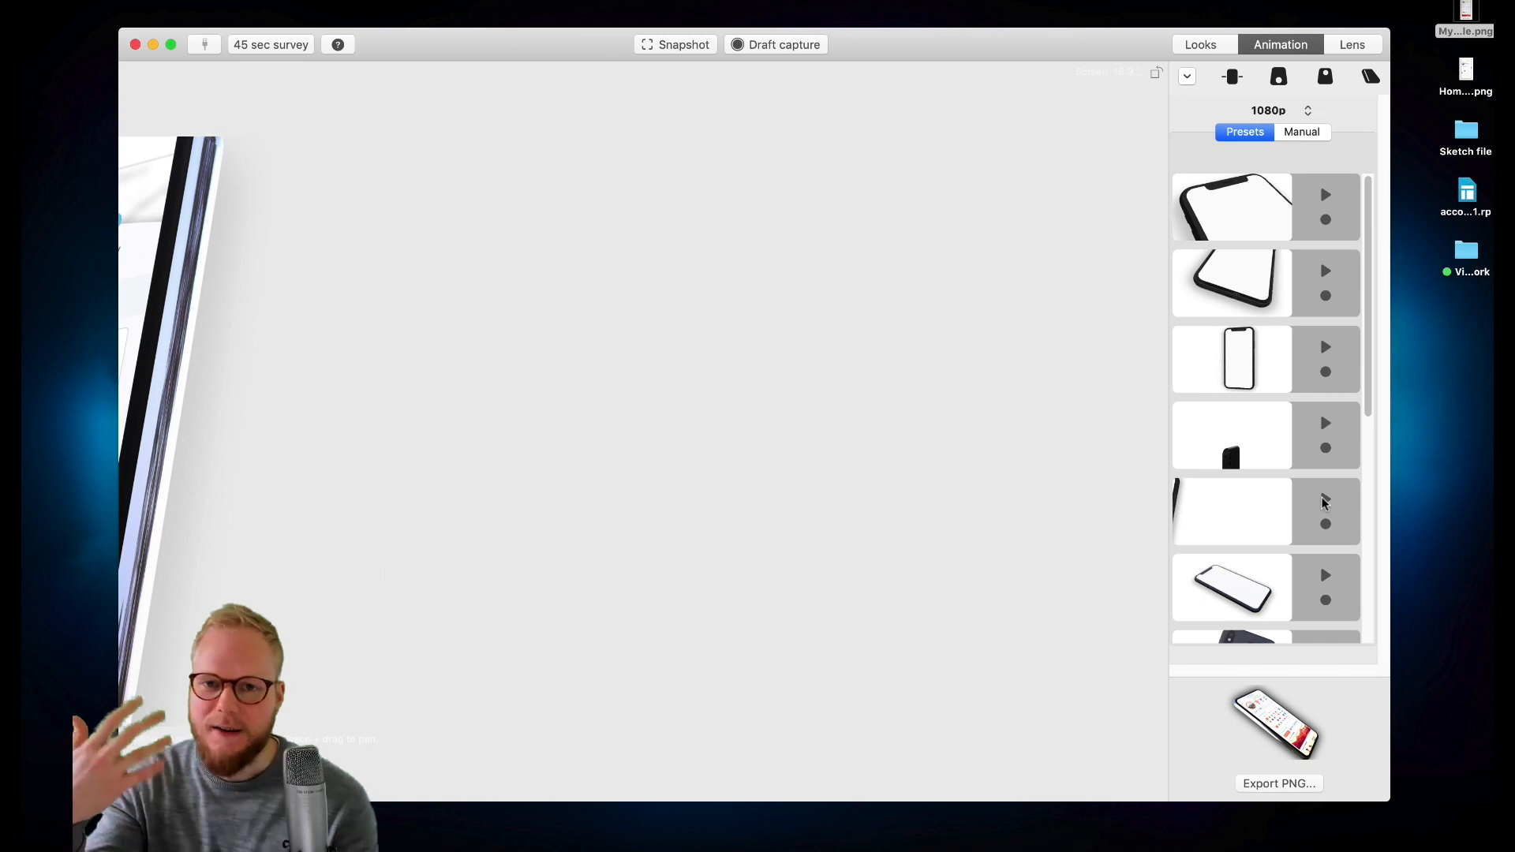
{"action": "scroll", "coordinate": [1324, 503], "scroll_direction": "down", "scroll_amount": 2}
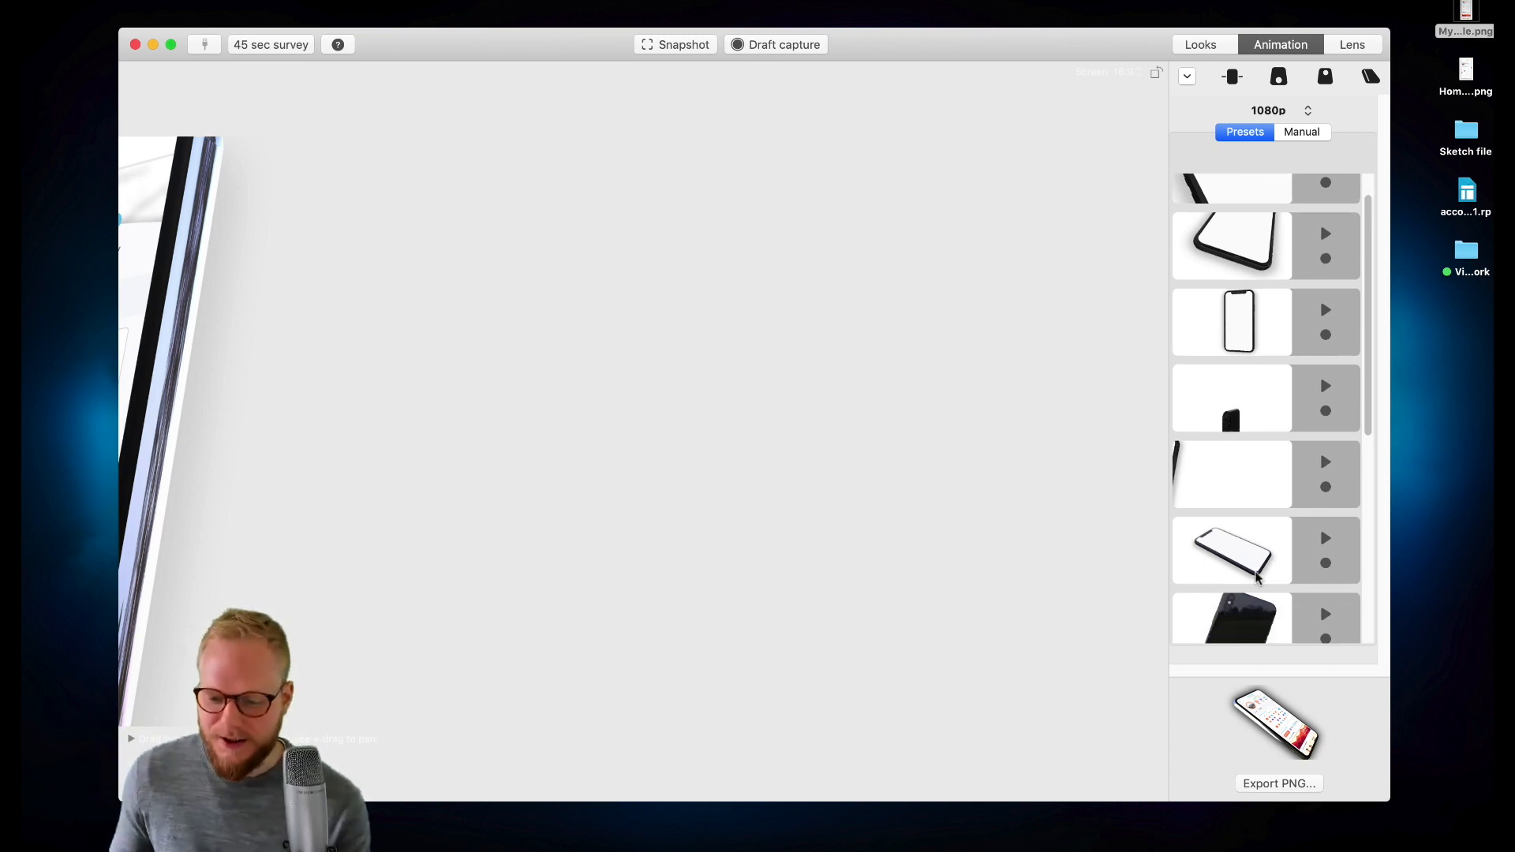
{"action": "left_click", "coordinate": [1324, 582]}
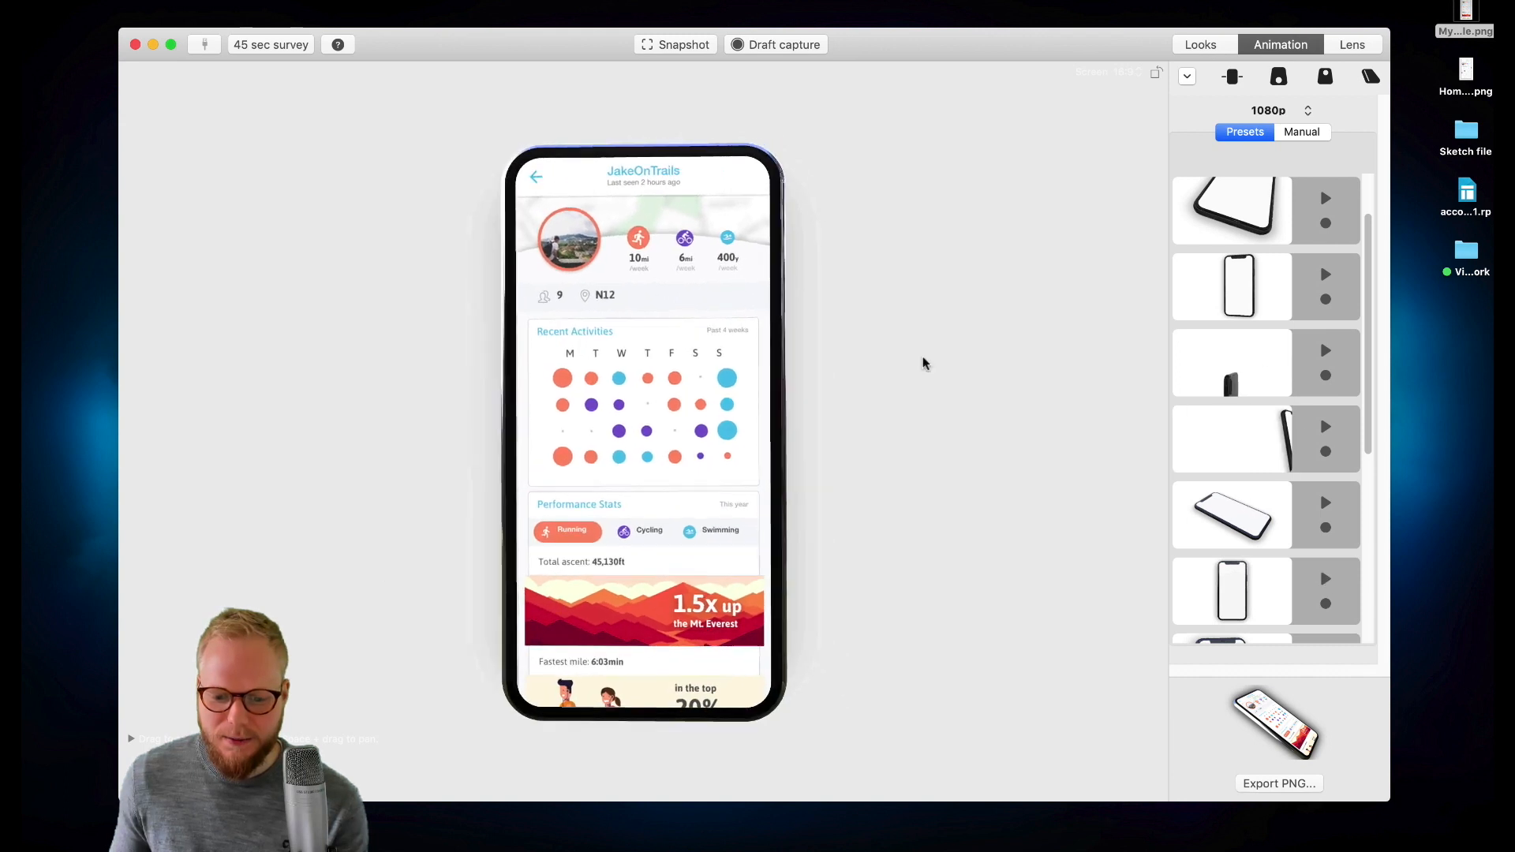
{"action": "left_click", "coordinate": [1325, 506]}
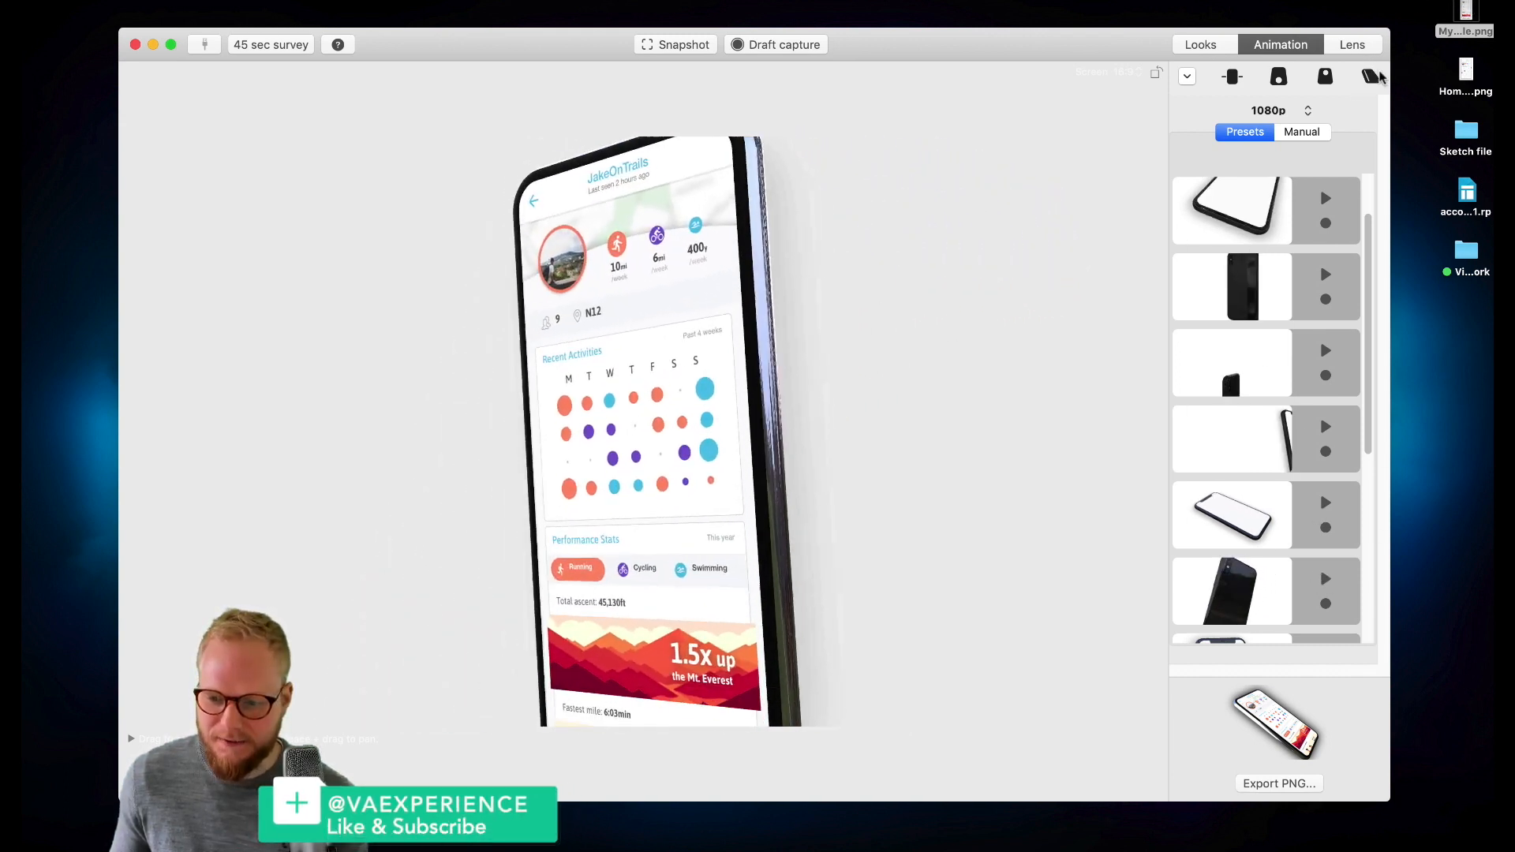
- Switch to the lens settings and choose the indoor hall environment for lighting
{"action": "left_click", "coordinate": [1354, 46]}
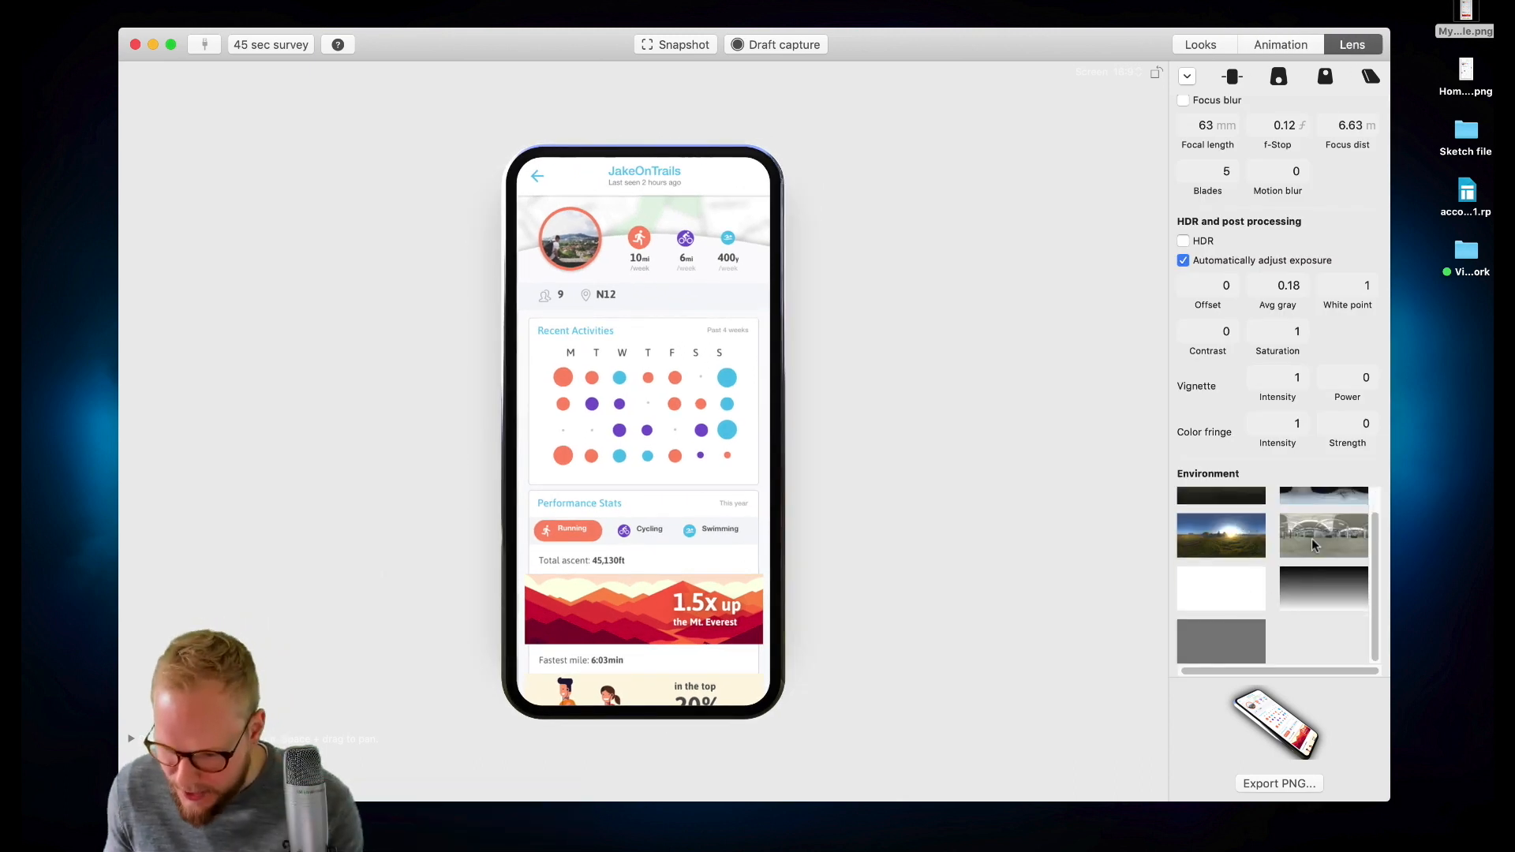
{"action": "left_click", "coordinate": [1311, 538]}
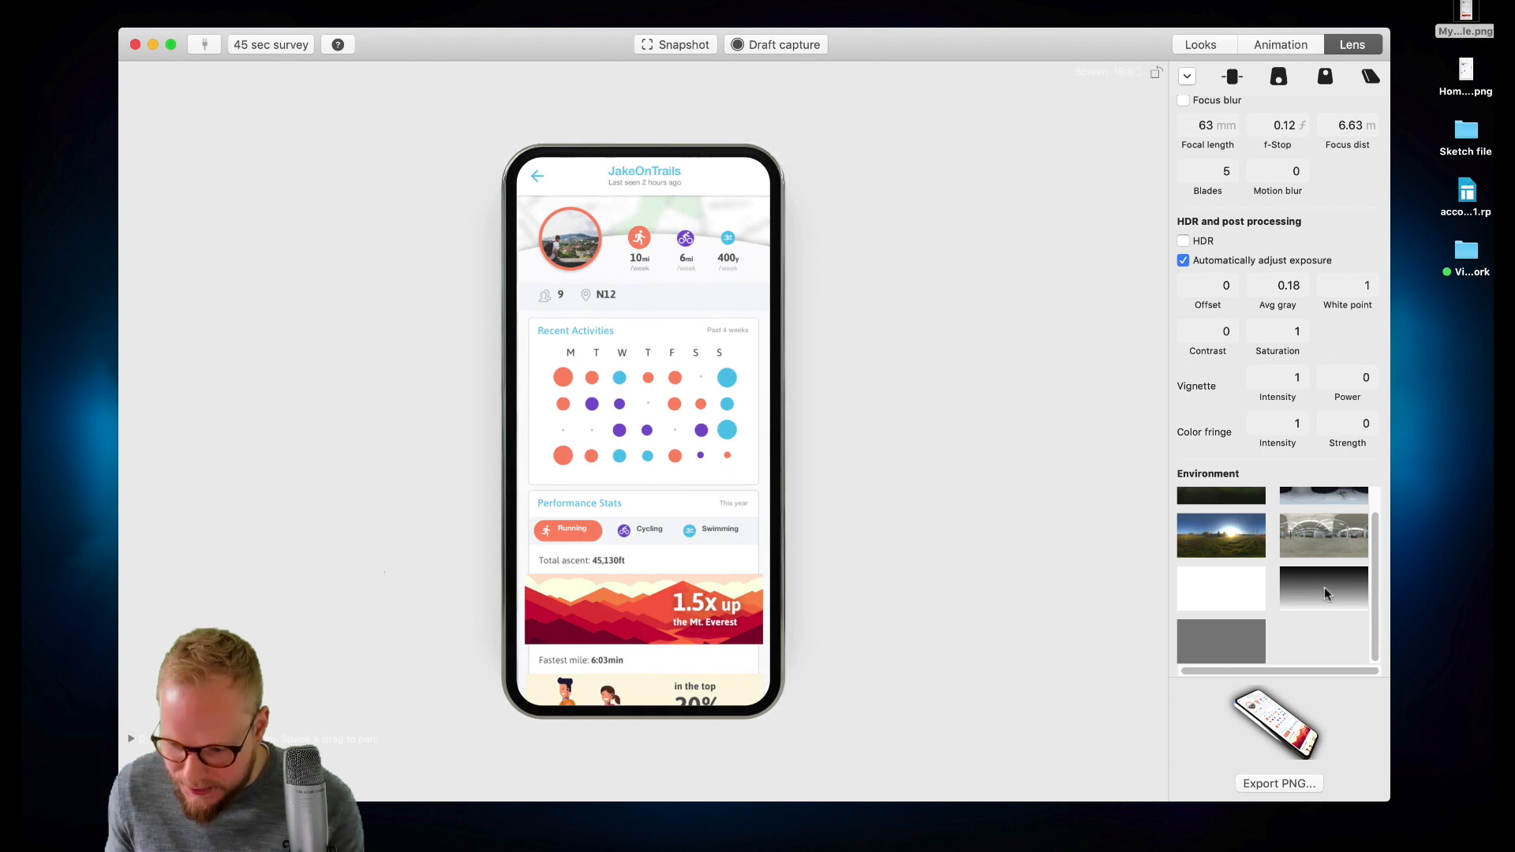
{"action": "scroll", "coordinate": [1326, 594], "scroll_direction": "up", "scroll_amount": 2}
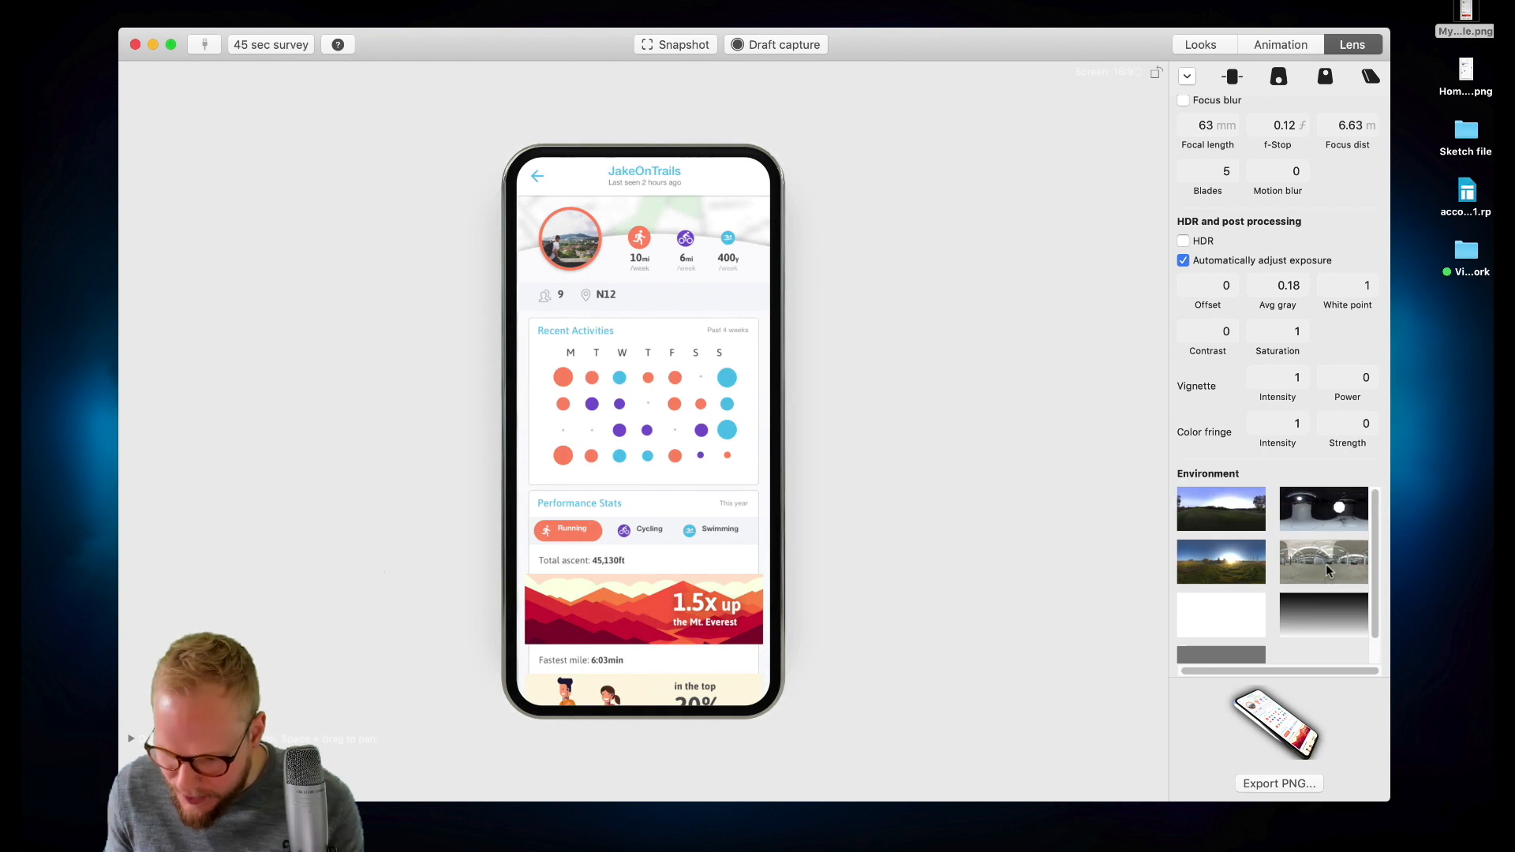
- Preview several animation presets with the hall environment applied
{"action": "left_click", "coordinate": [1291, 48]}
{"action": "left_click", "coordinate": [1327, 428]}
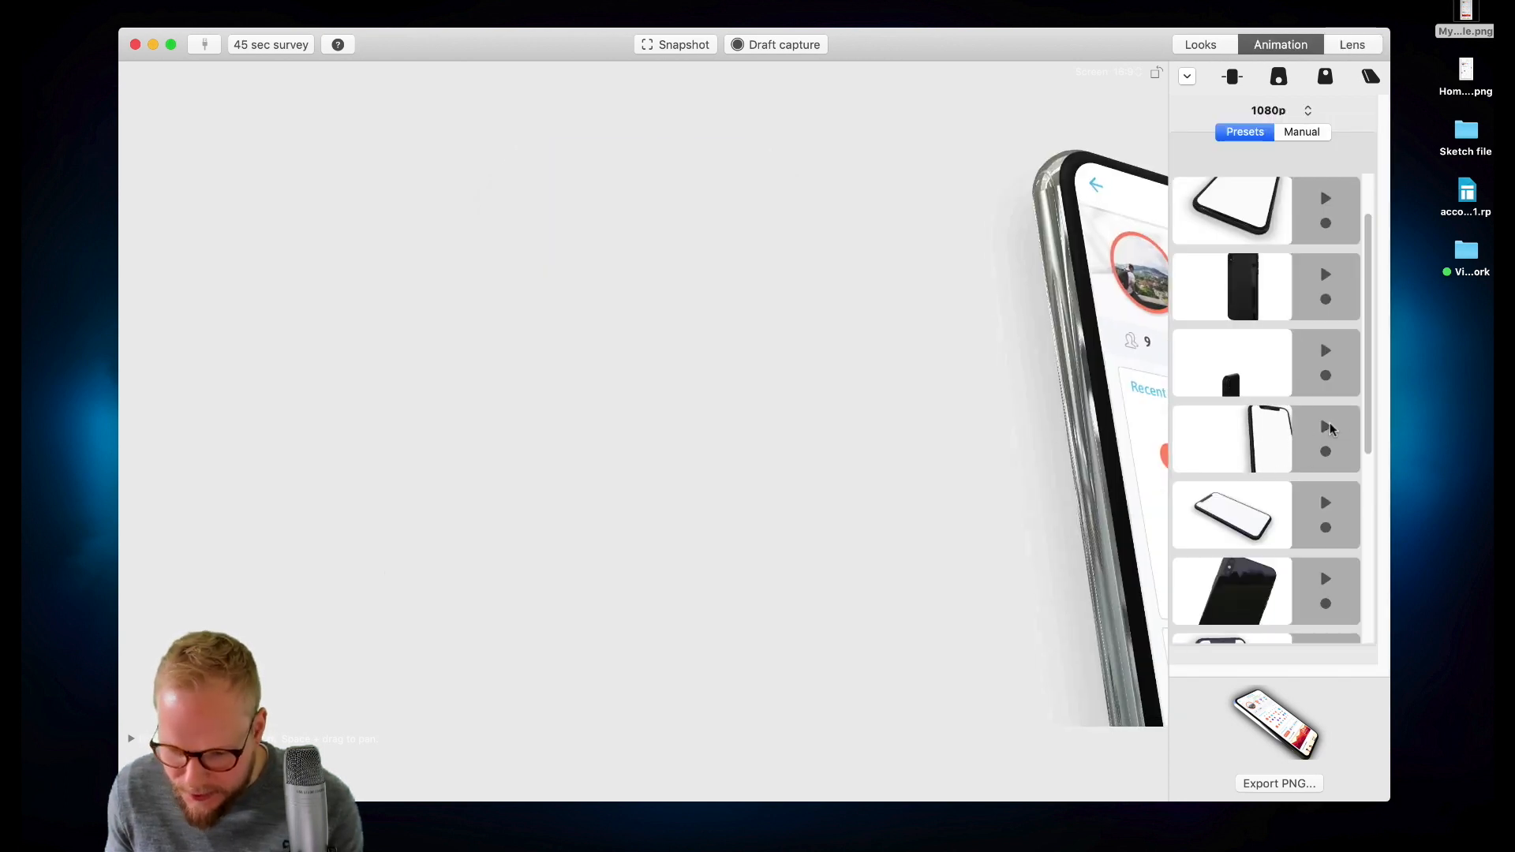
{"action": "left_click", "coordinate": [1327, 504]}
{"action": "left_click", "coordinate": [1326, 580]}
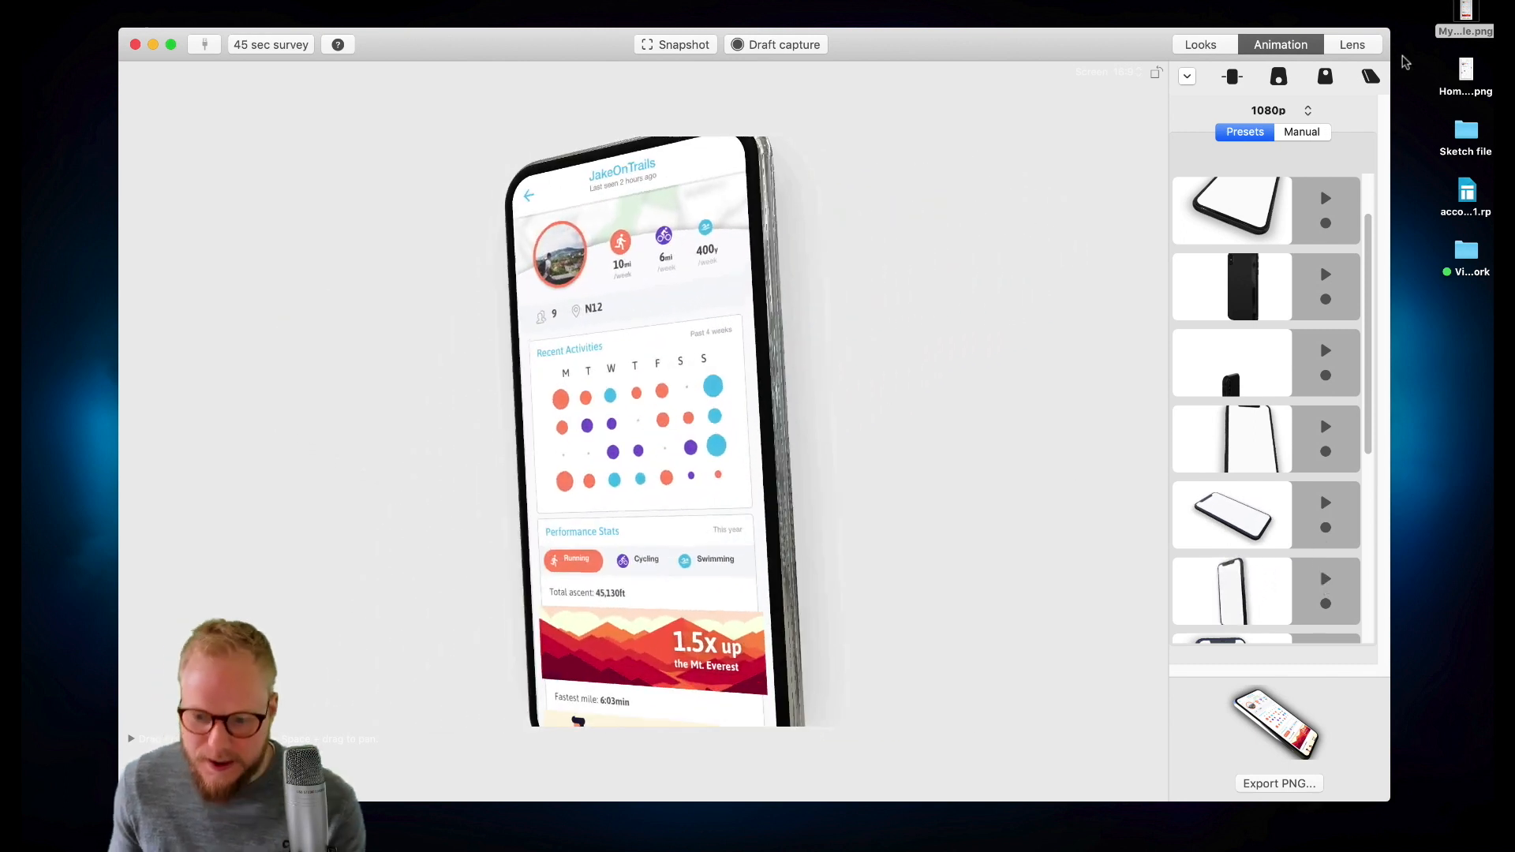
- Choose the plain white environment for the mockup's lighting
{"action": "left_click", "coordinate": [1352, 44]}
{"action": "left_click", "coordinate": [1232, 611]}
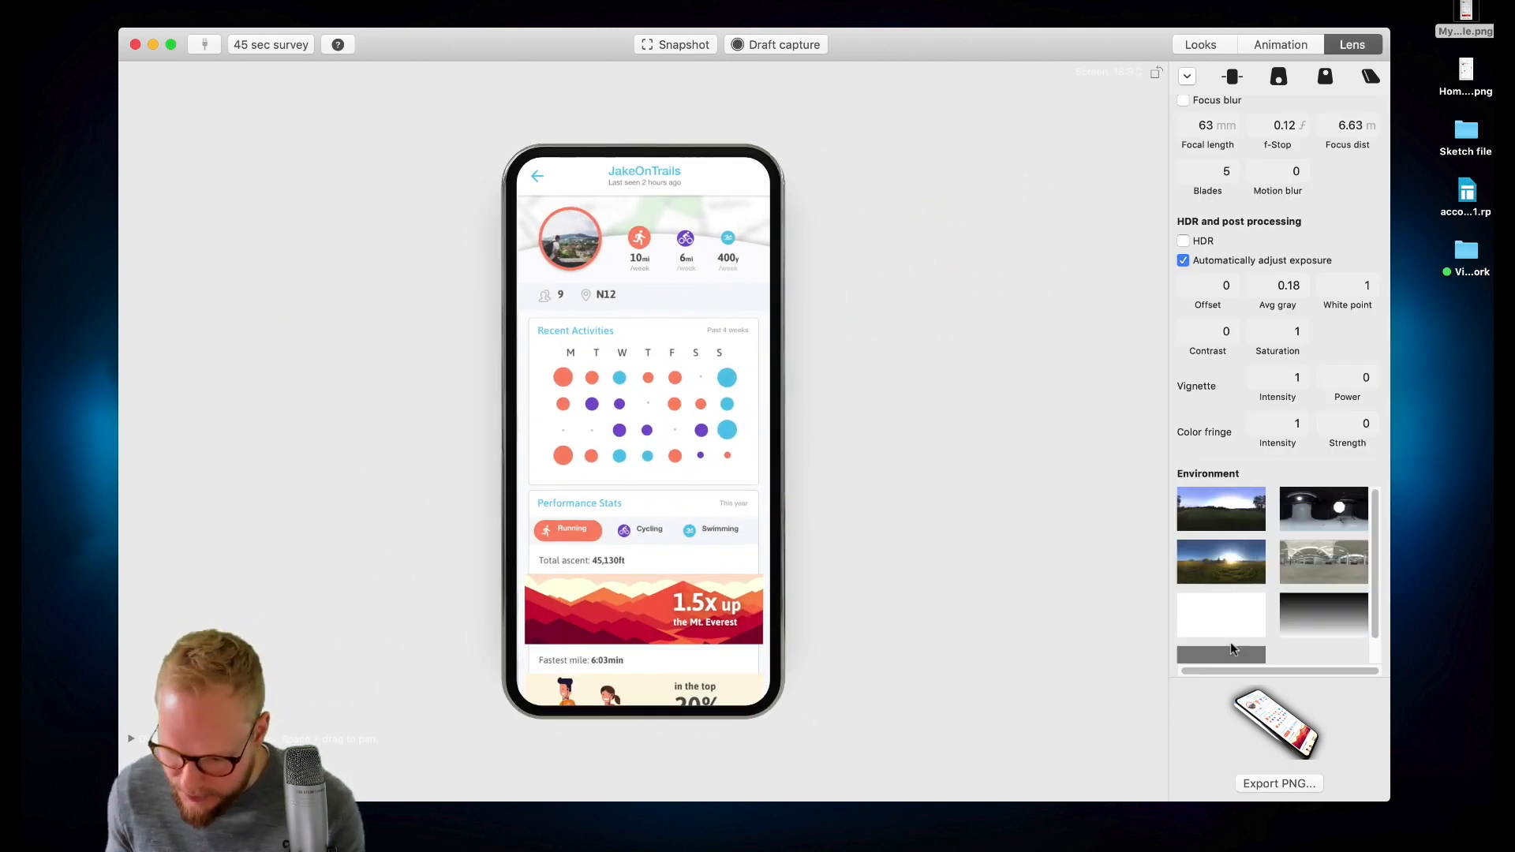
{"action": "scroll", "coordinate": [1231, 641], "scroll_direction": "down", "scroll_amount": 2}
{"action": "left_click", "coordinate": [1230, 585]}
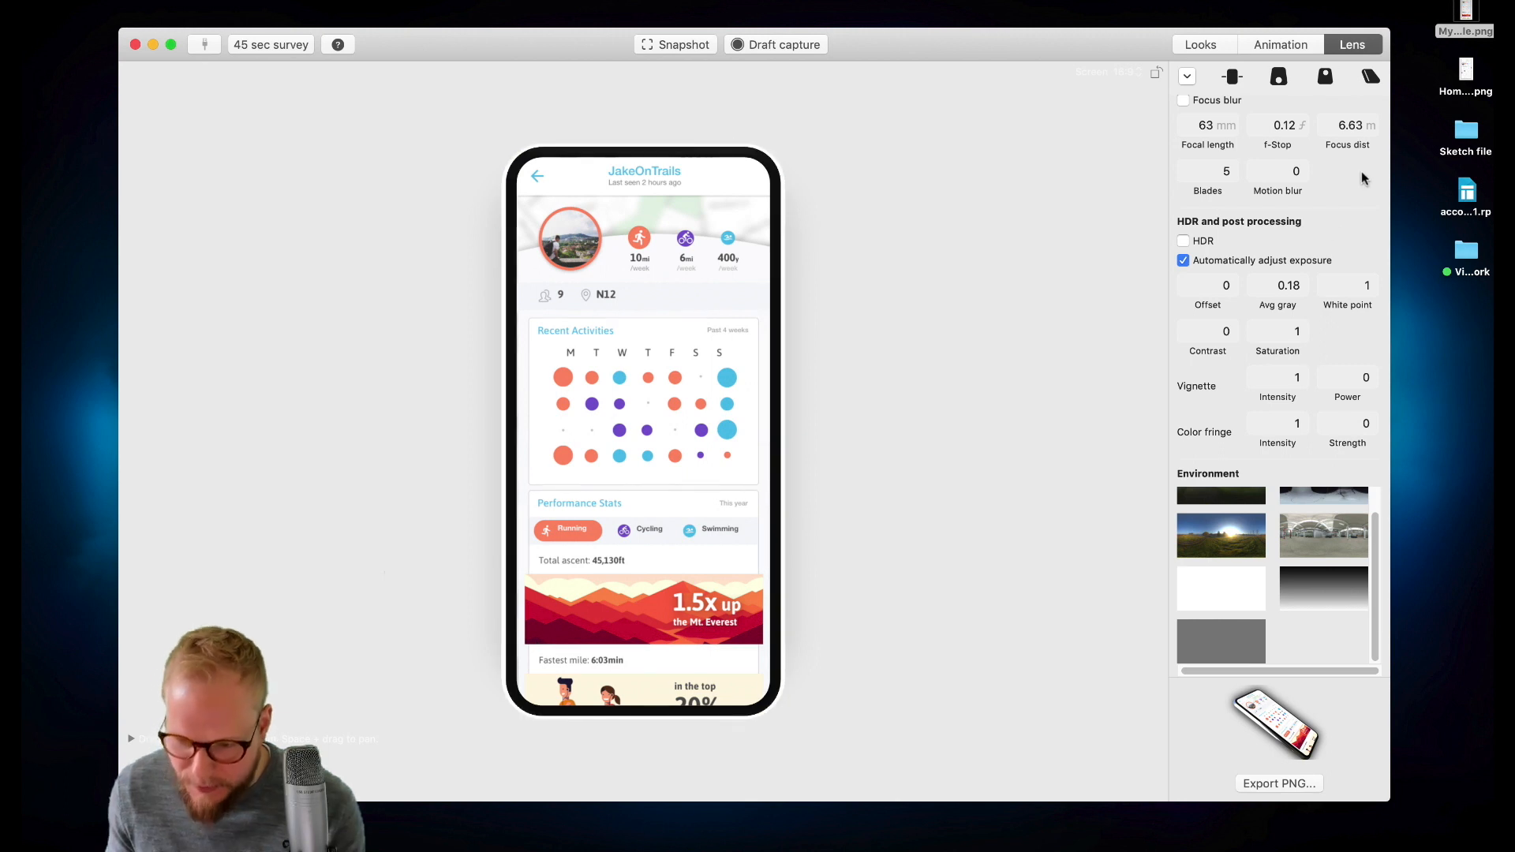
- Replay several animation presets to compare the white environment lighting
{"action": "left_click", "coordinate": [1289, 43]}
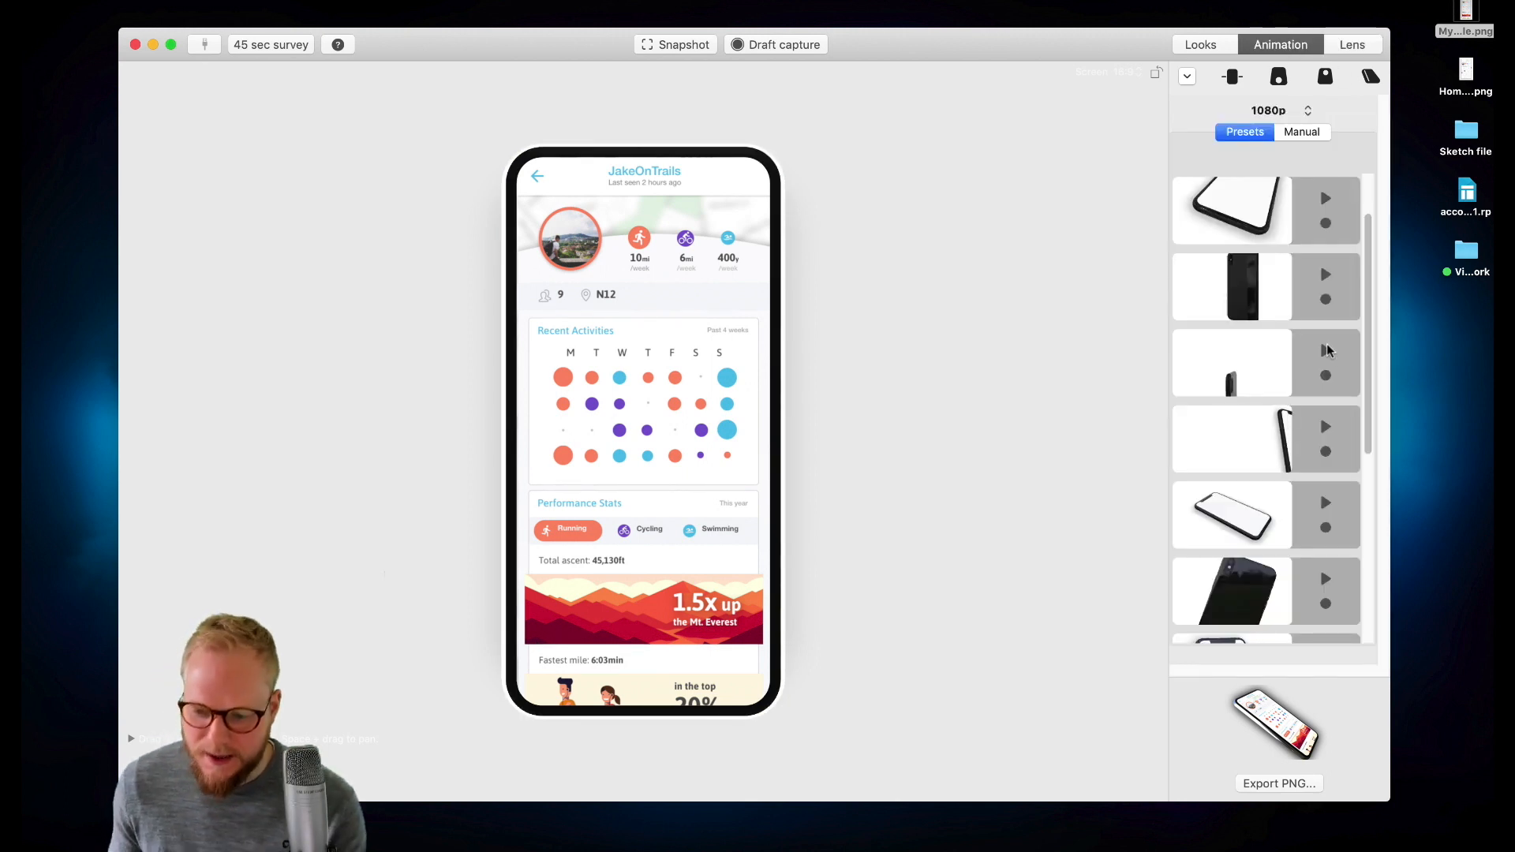
{"action": "left_click", "coordinate": [1326, 350]}
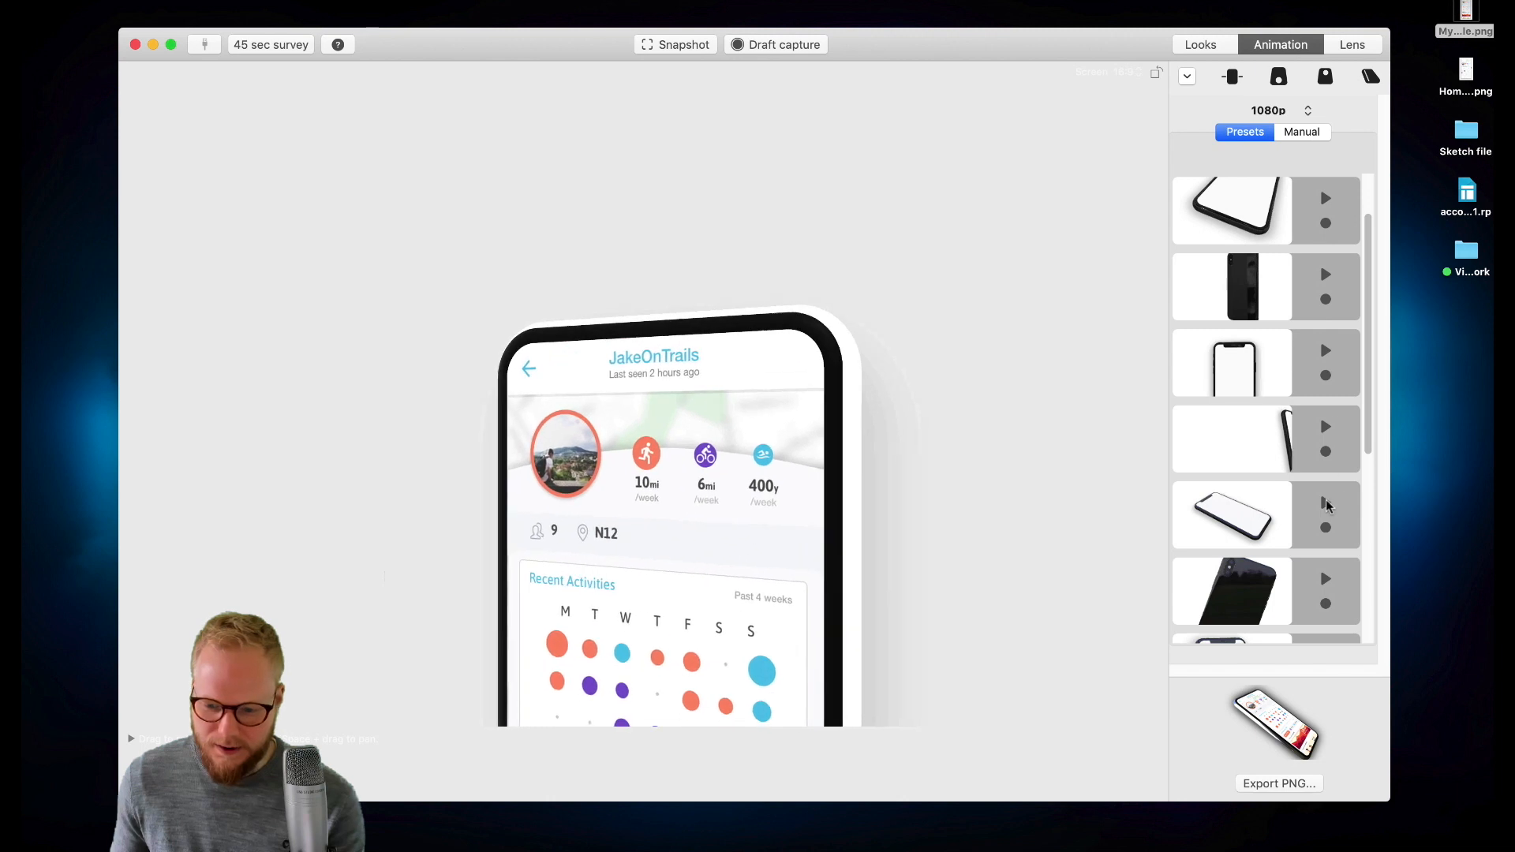
{"action": "left_click", "coordinate": [1326, 505]}
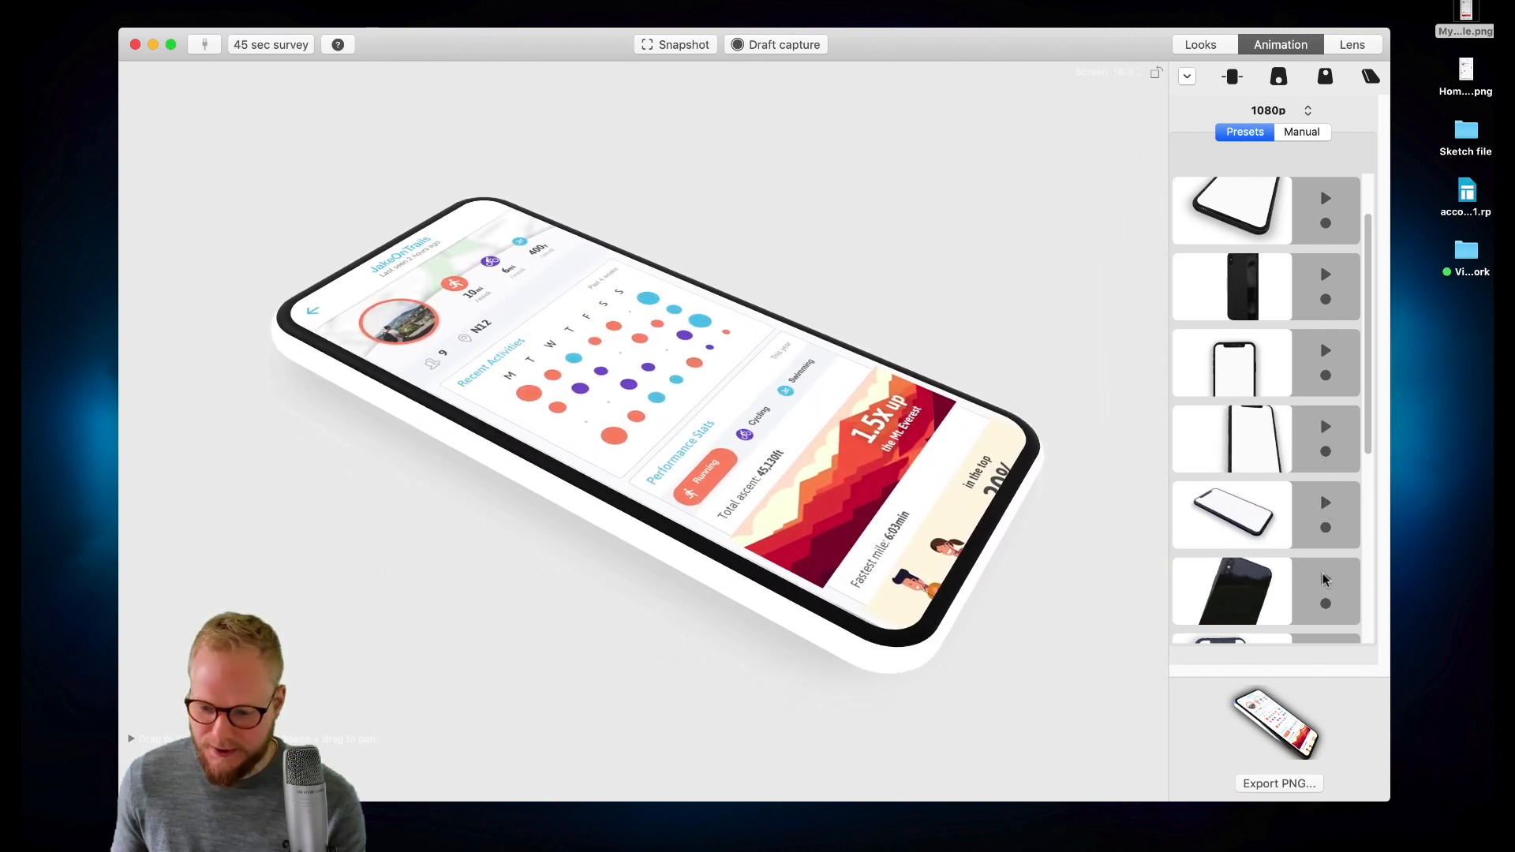
{"action": "left_click", "coordinate": [1325, 579]}
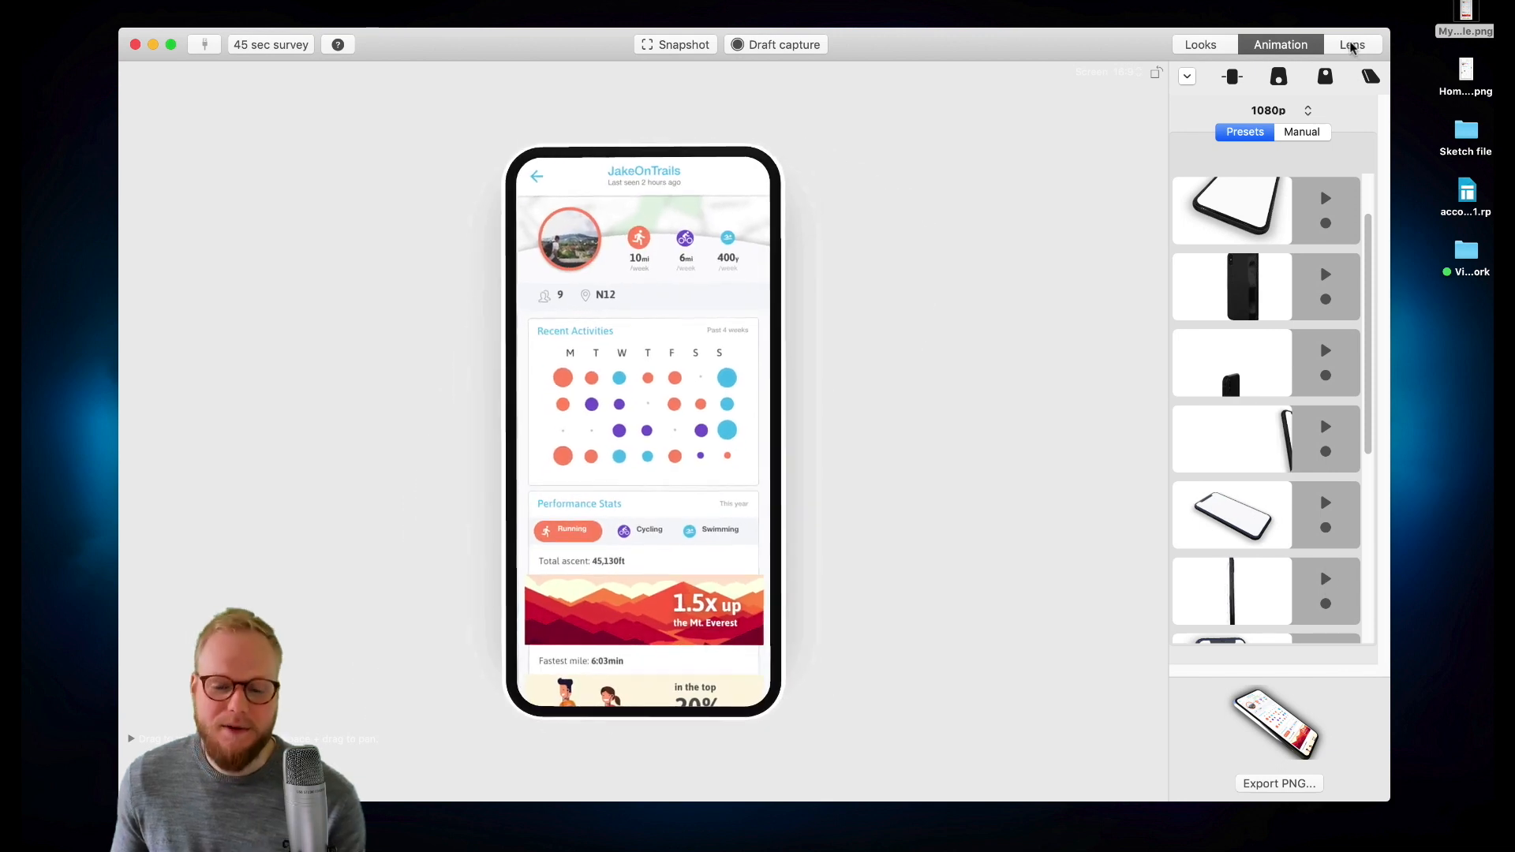
- Select the studio environment with the spotlight for the lighting
{"action": "left_click", "coordinate": [1352, 45]}
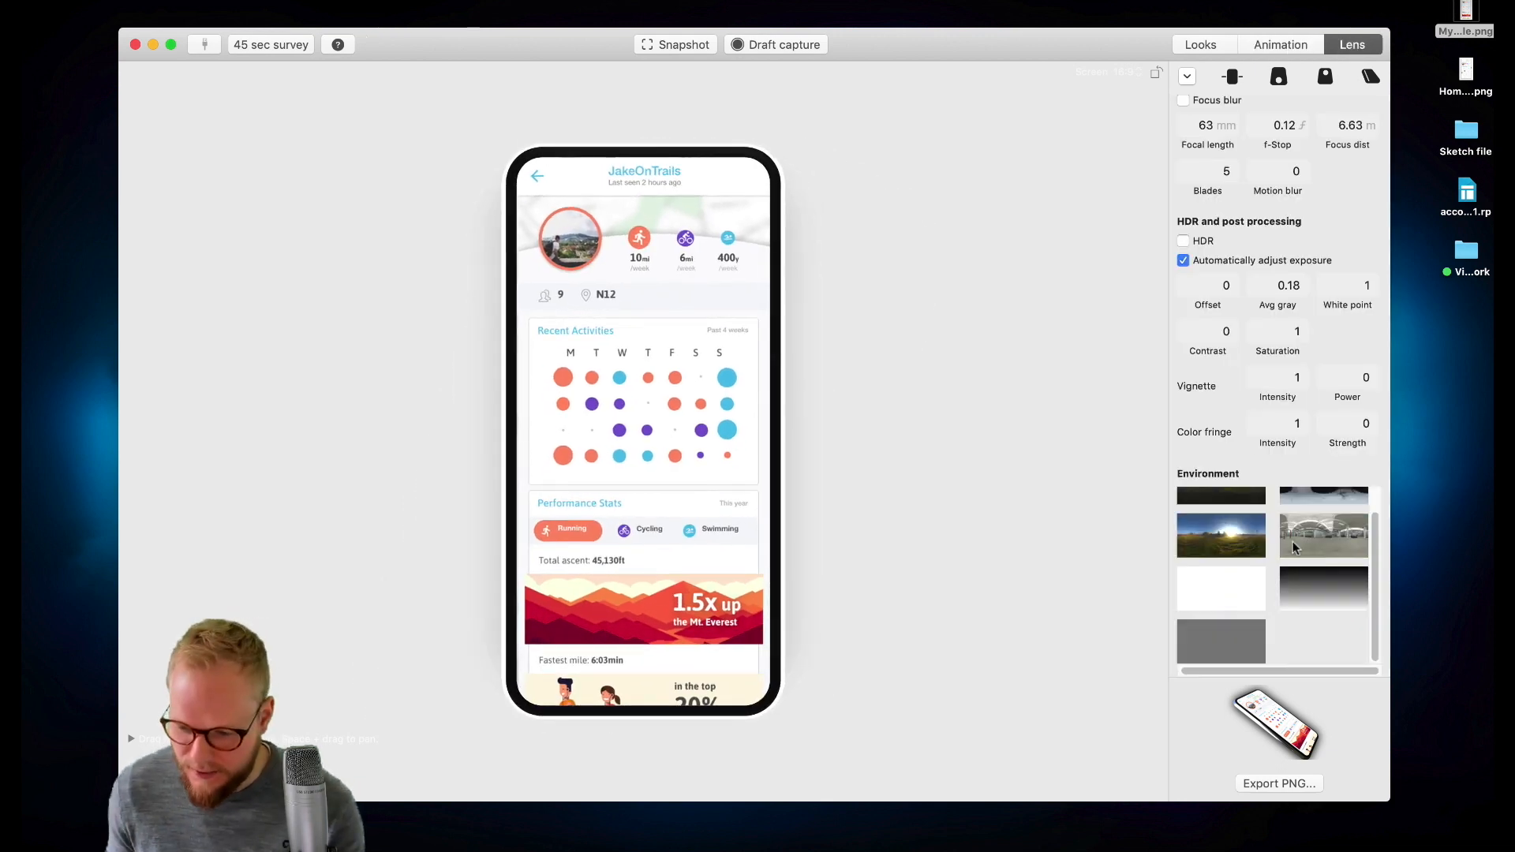
{"action": "scroll", "coordinate": [1279, 549], "scroll_direction": "up", "scroll_amount": 2}
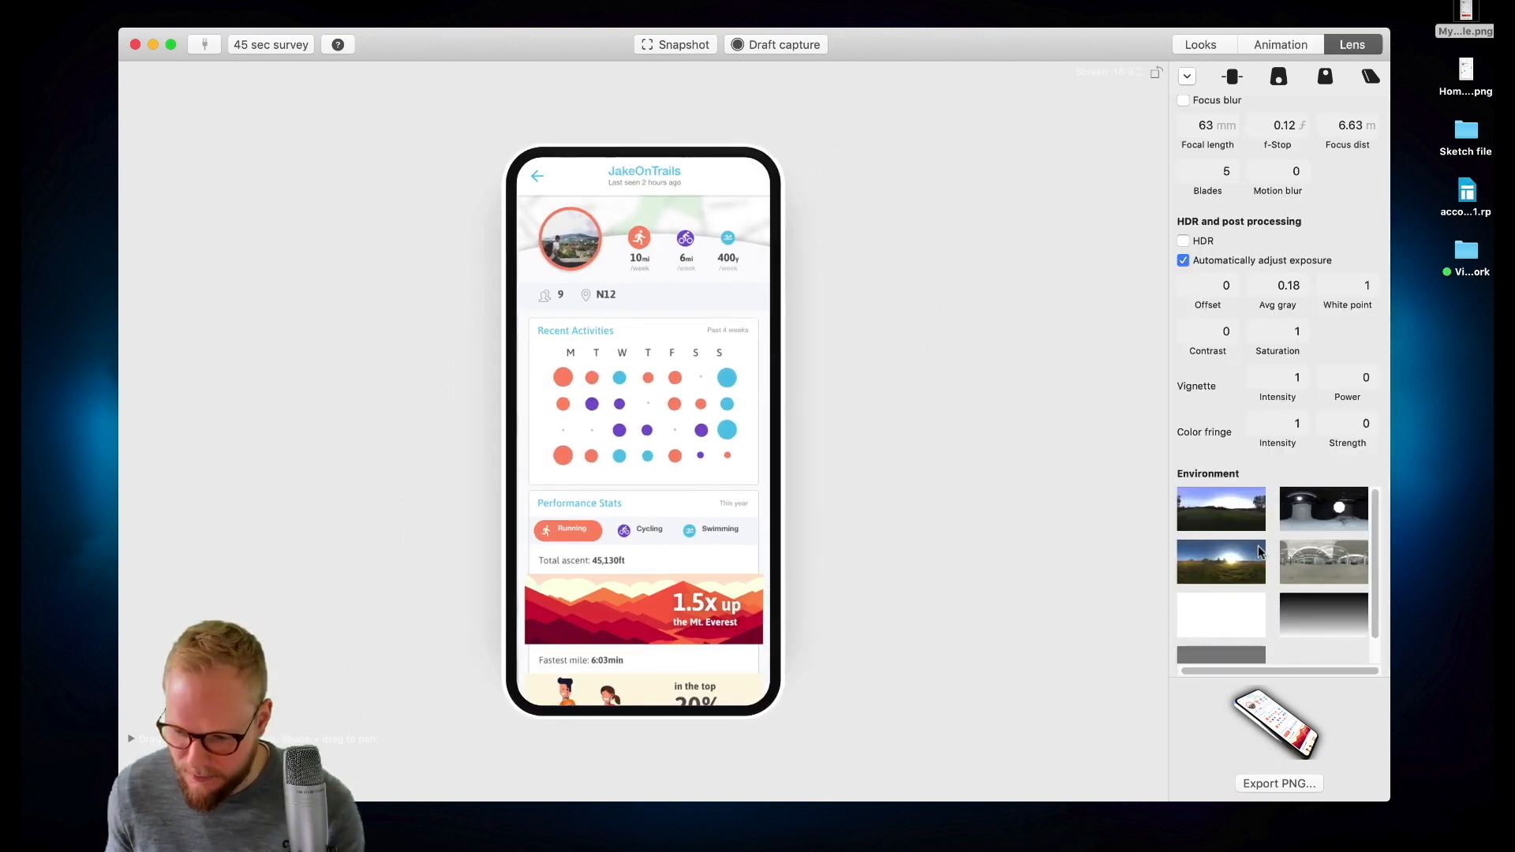
{"action": "left_click", "coordinate": [1315, 514]}
- Replay several animation presets to judge the studio environment lighting
{"action": "left_click", "coordinate": [1276, 47]}
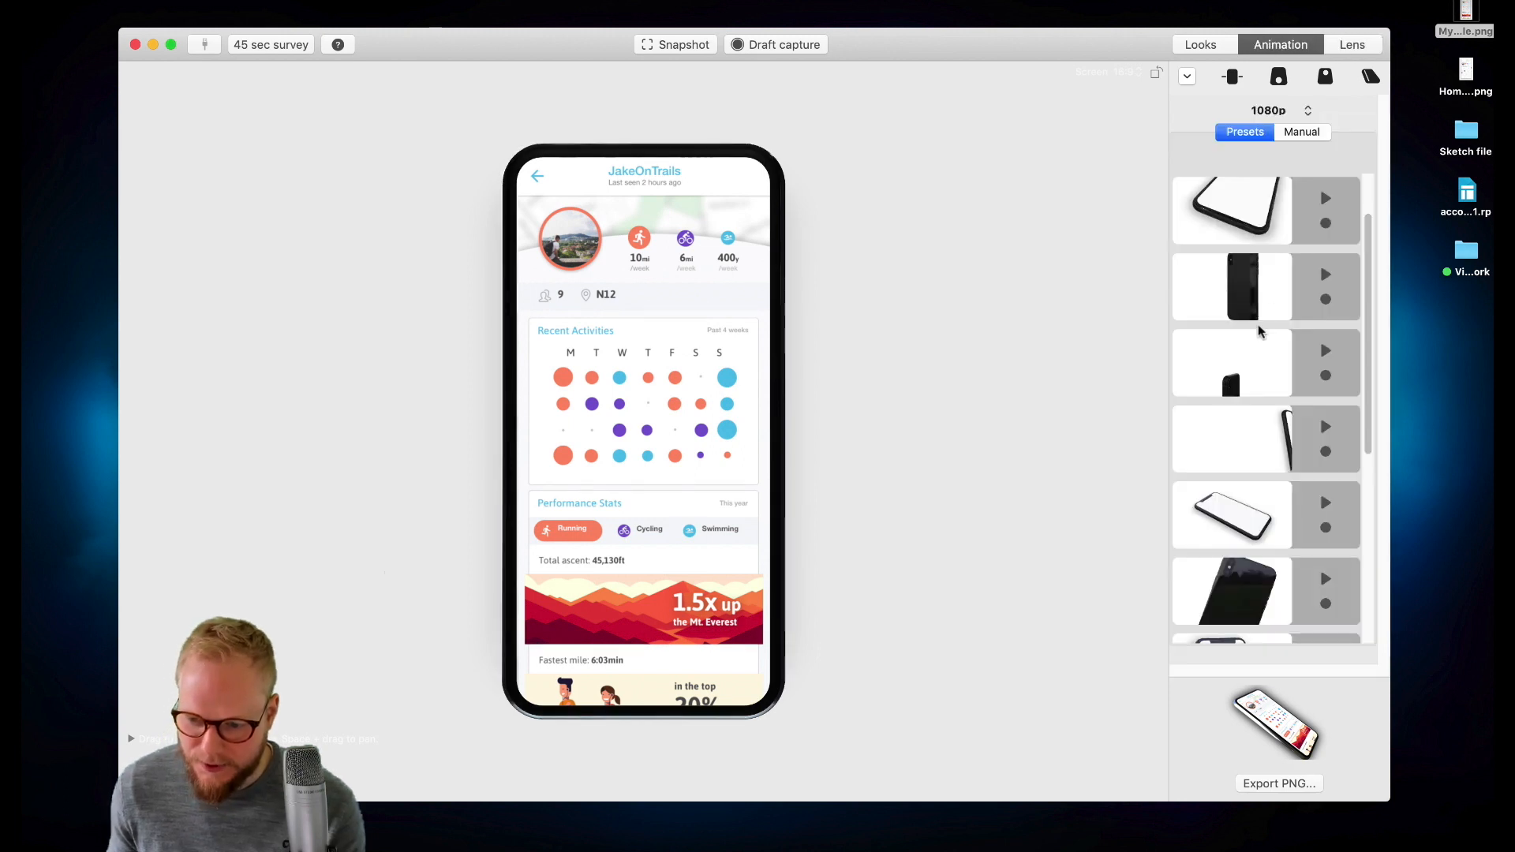
{"action": "left_click", "coordinate": [1325, 276]}
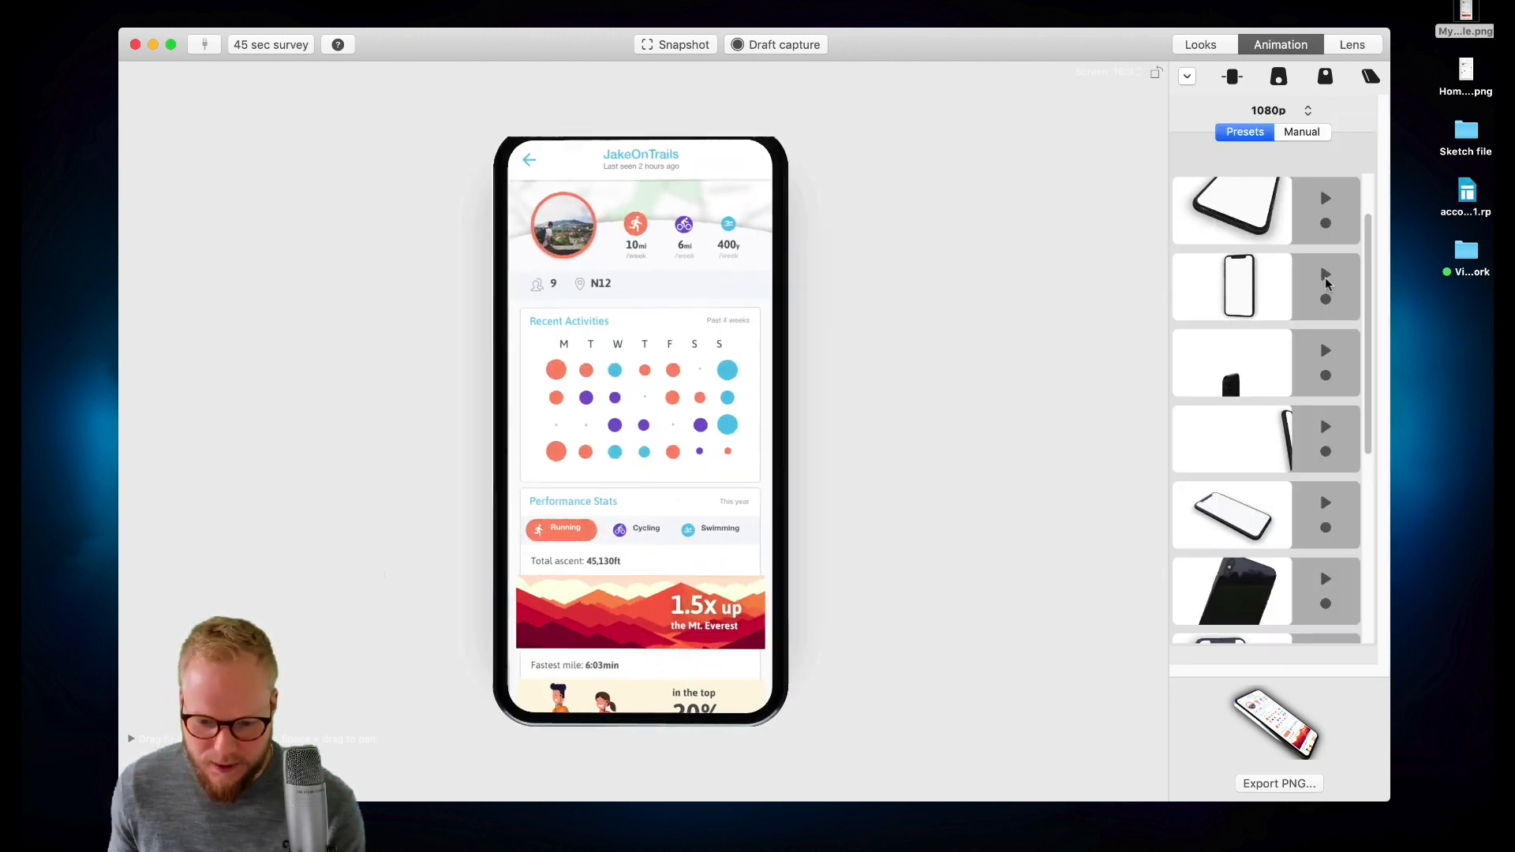
{"action": "left_click", "coordinate": [1326, 579]}
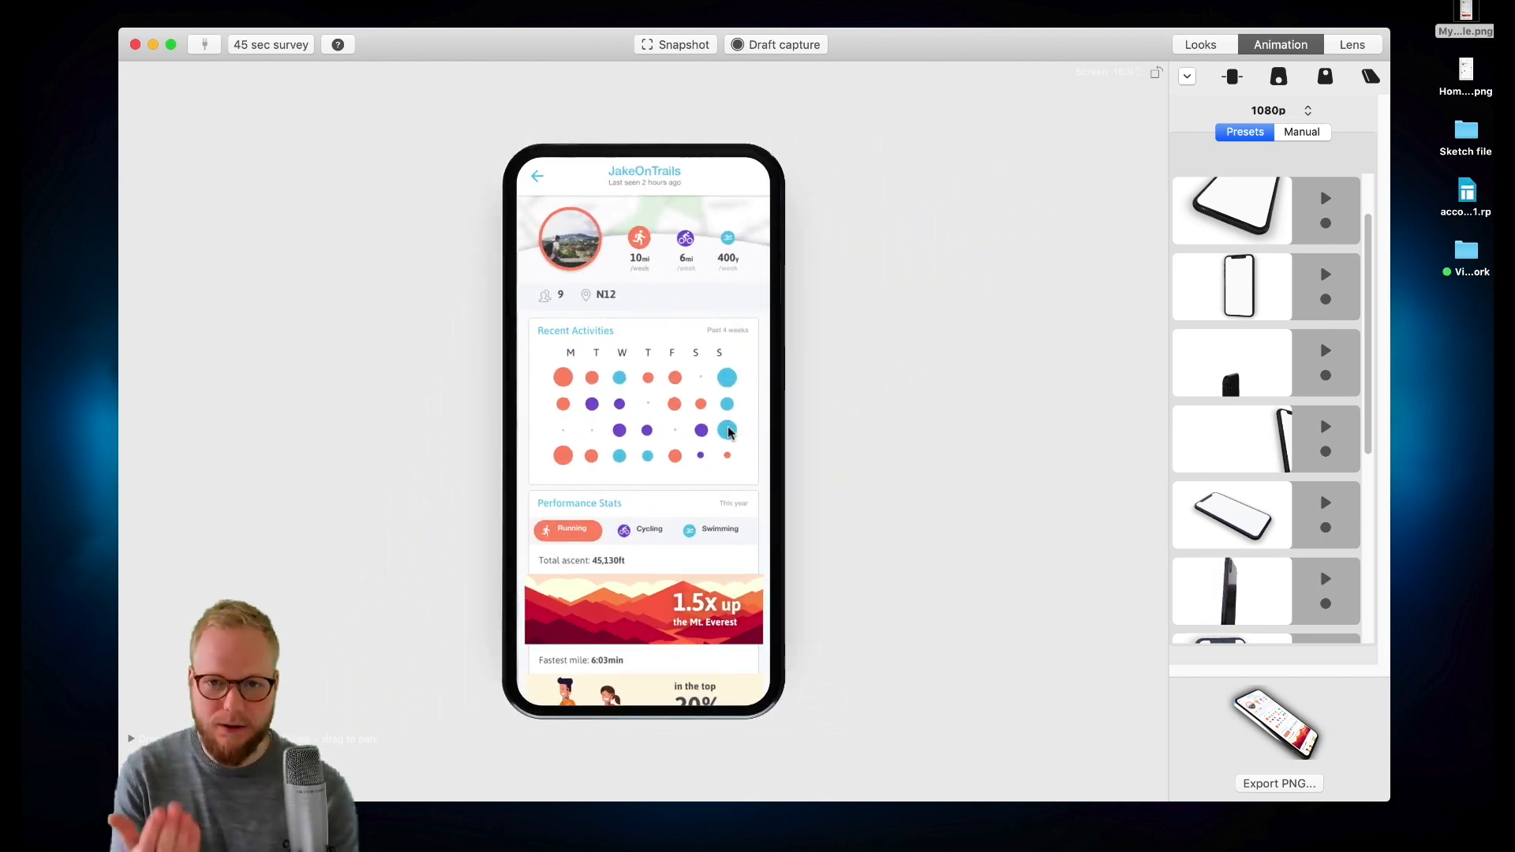
{"action": "left_click", "coordinate": [1326, 505]}
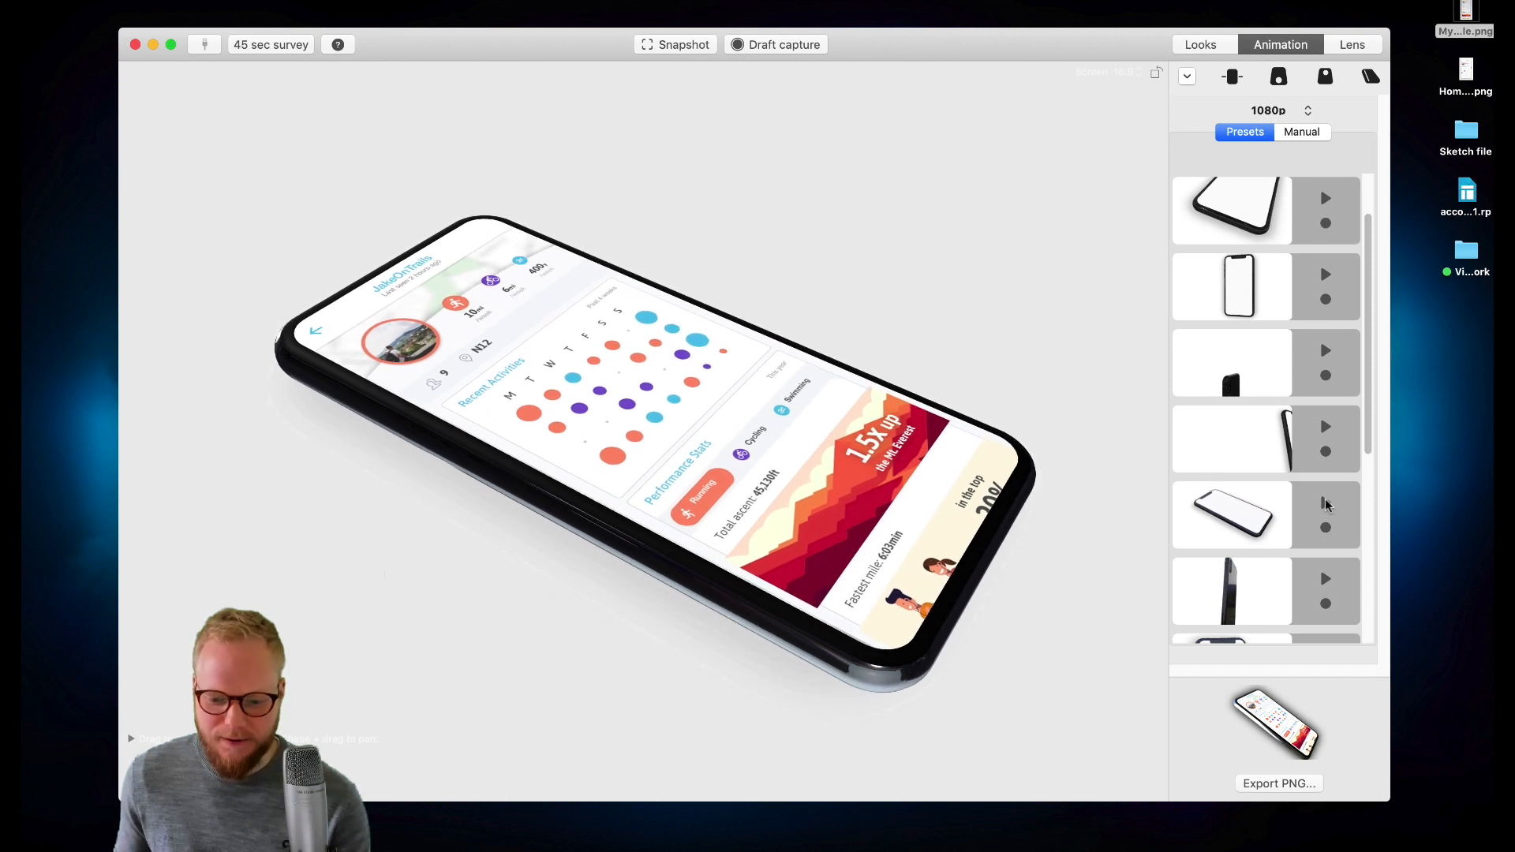
- Browse the full animation presets list and replay the first three presets
{"action": "scroll", "coordinate": [1270, 410], "scroll_direction": "down", "scroll_amount": 3}
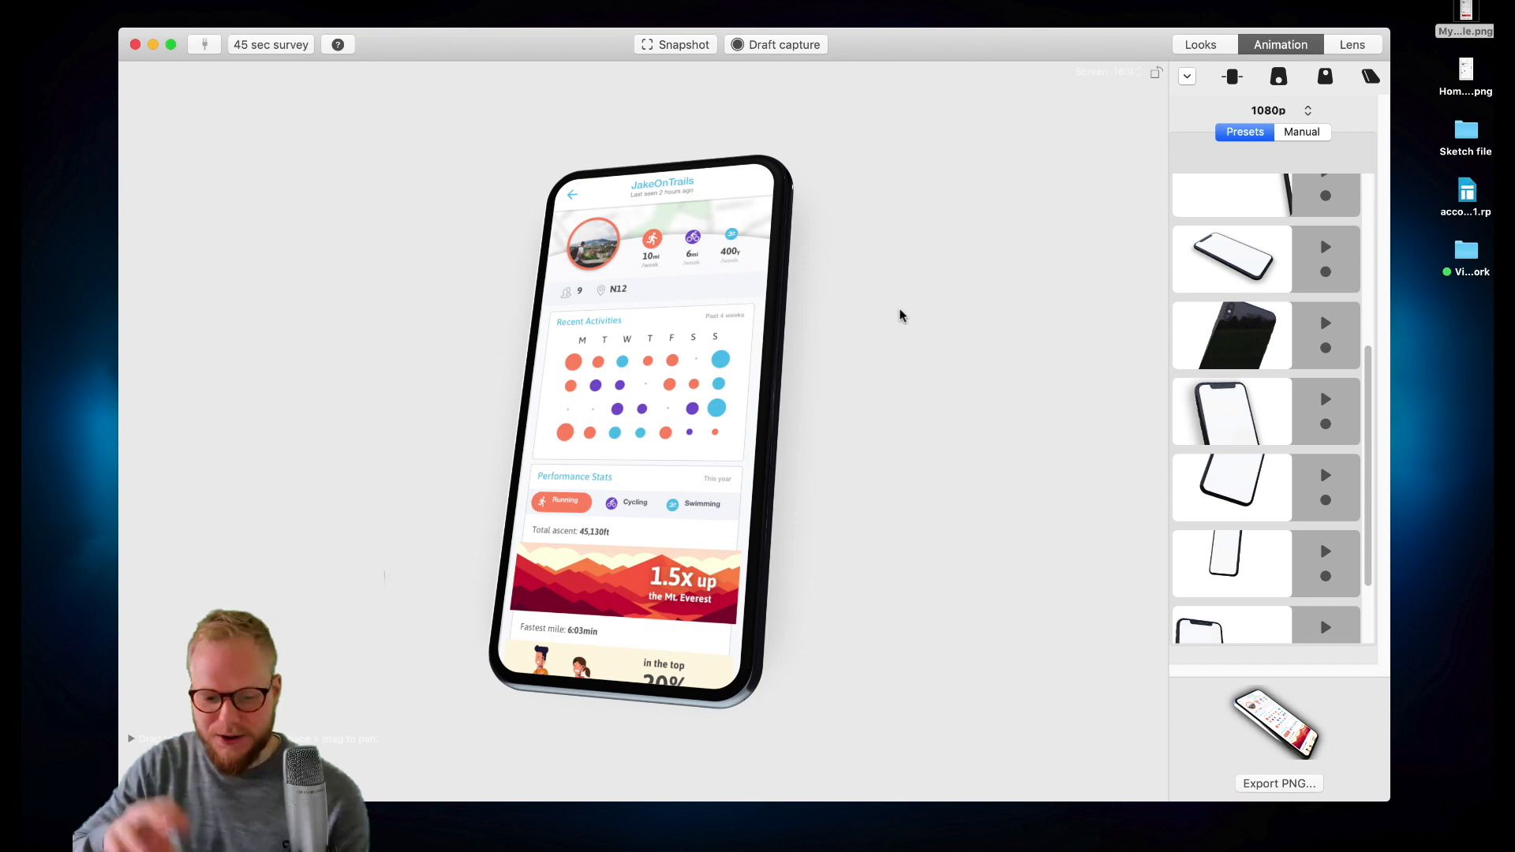
{"action": "scroll", "coordinate": [1231, 481], "scroll_direction": "down", "scroll_amount": 3}
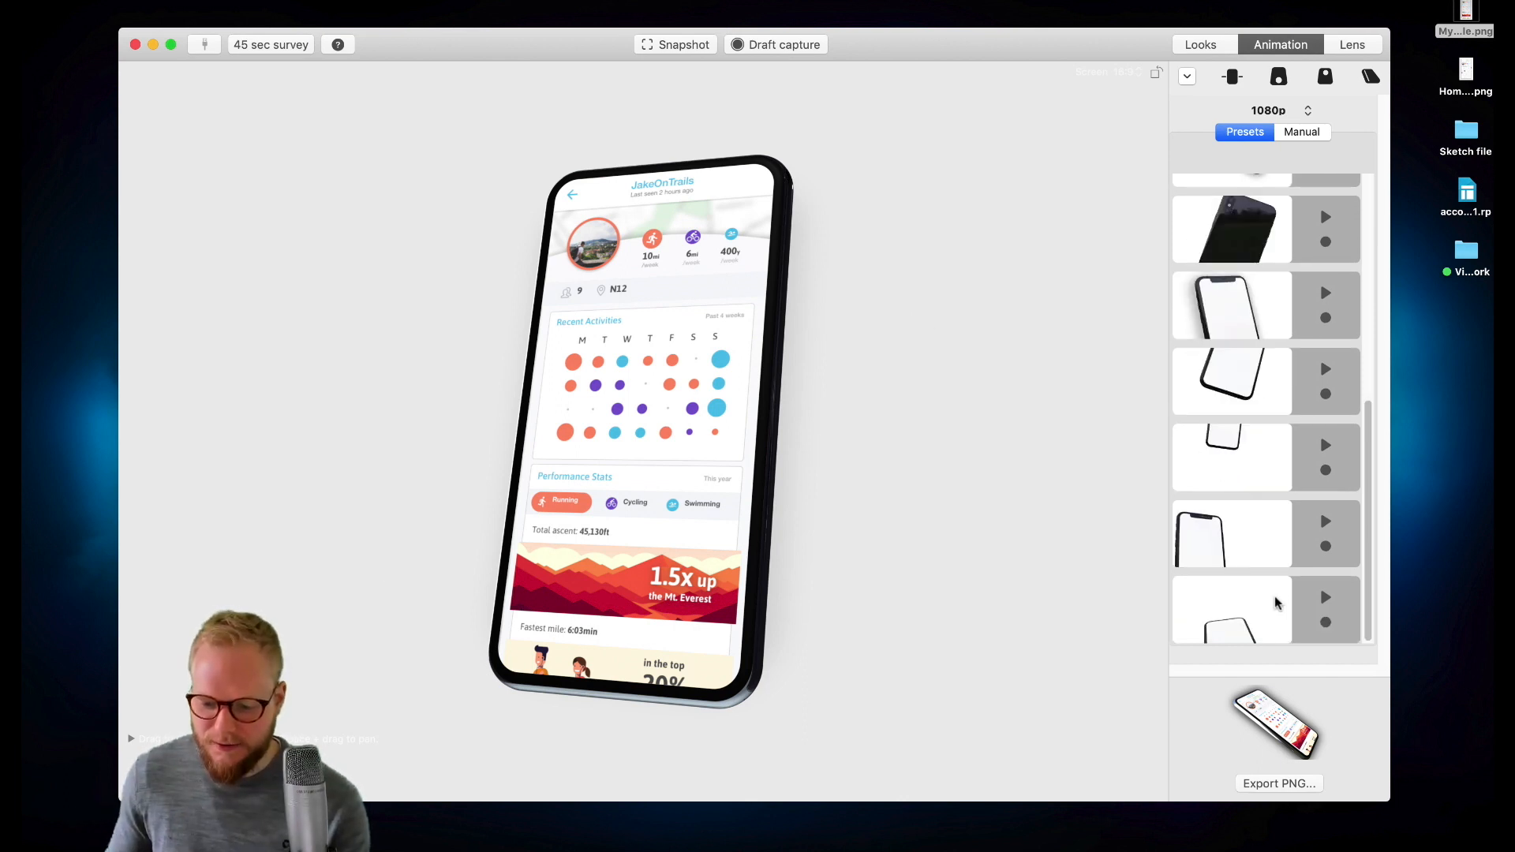
{"action": "scroll", "coordinate": [1276, 553], "scroll_direction": "up", "scroll_amount": 10}
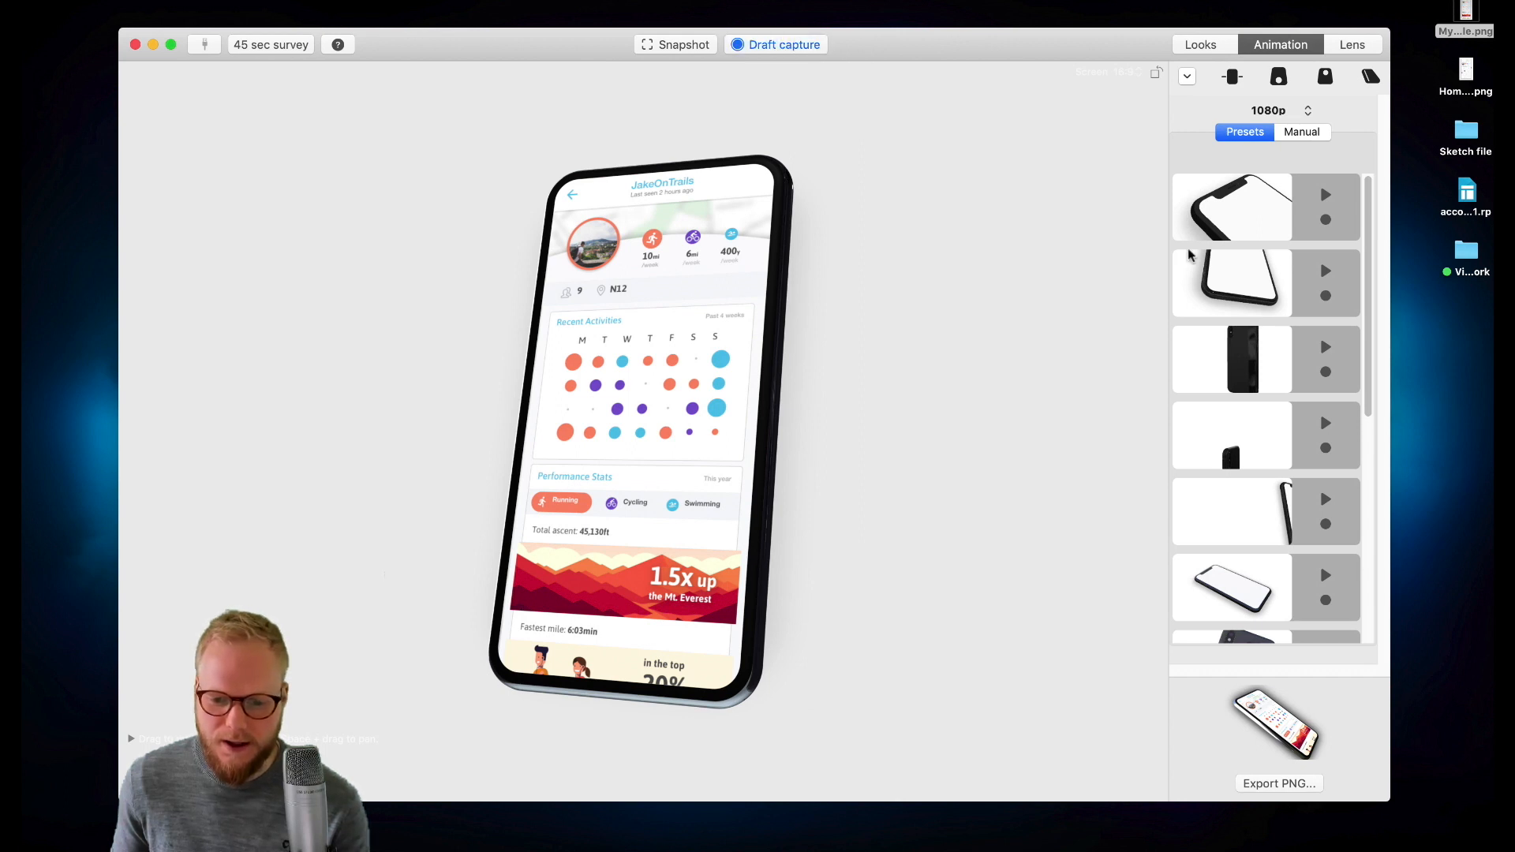
{"action": "left_click", "coordinate": [1328, 203]}
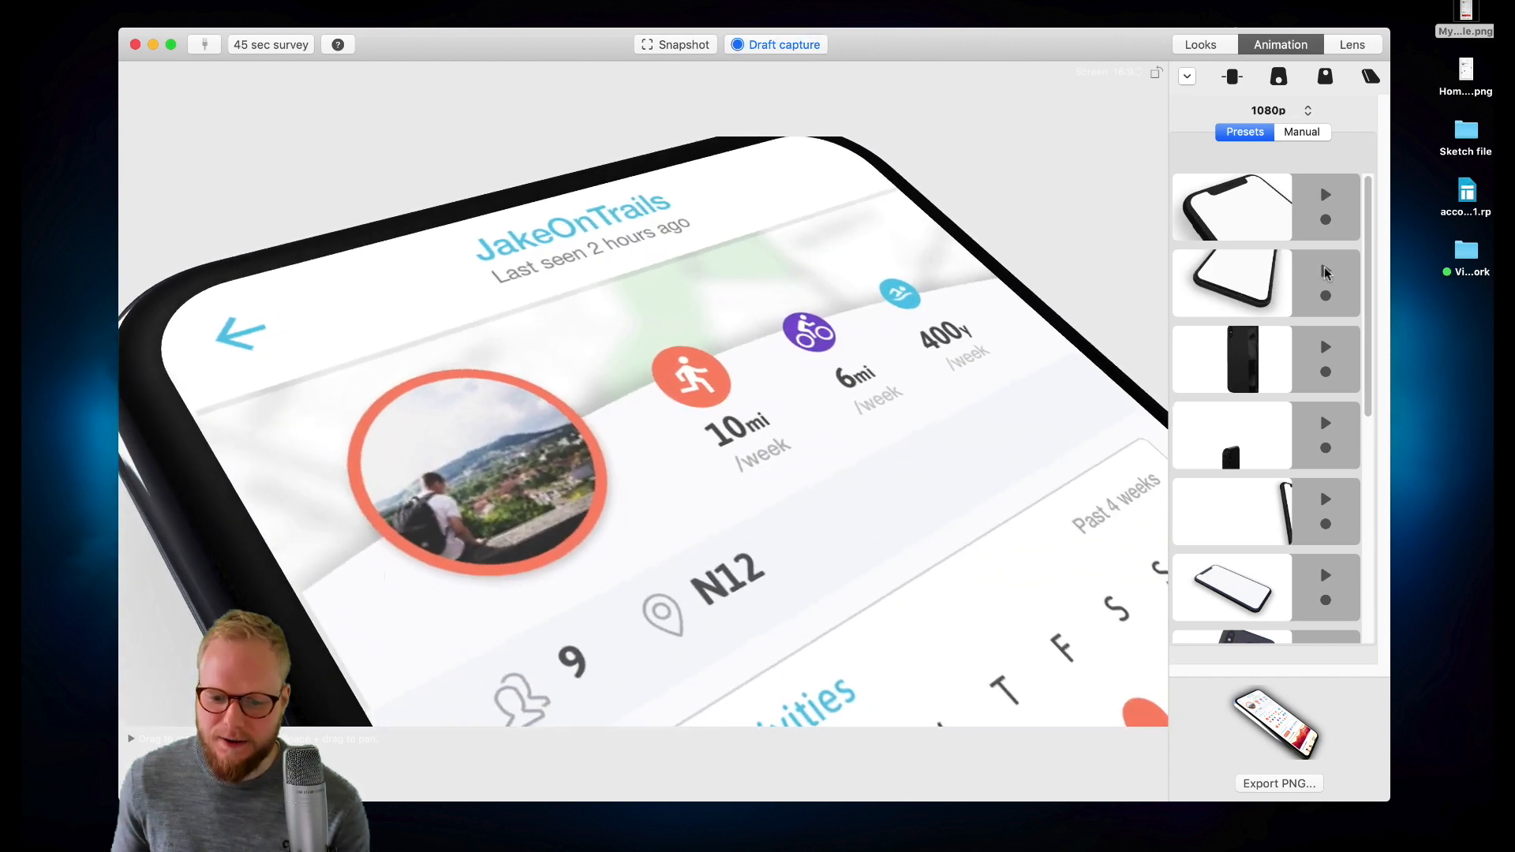
{"action": "left_click", "coordinate": [1325, 273]}
{"action": "left_click", "coordinate": [1327, 349]}
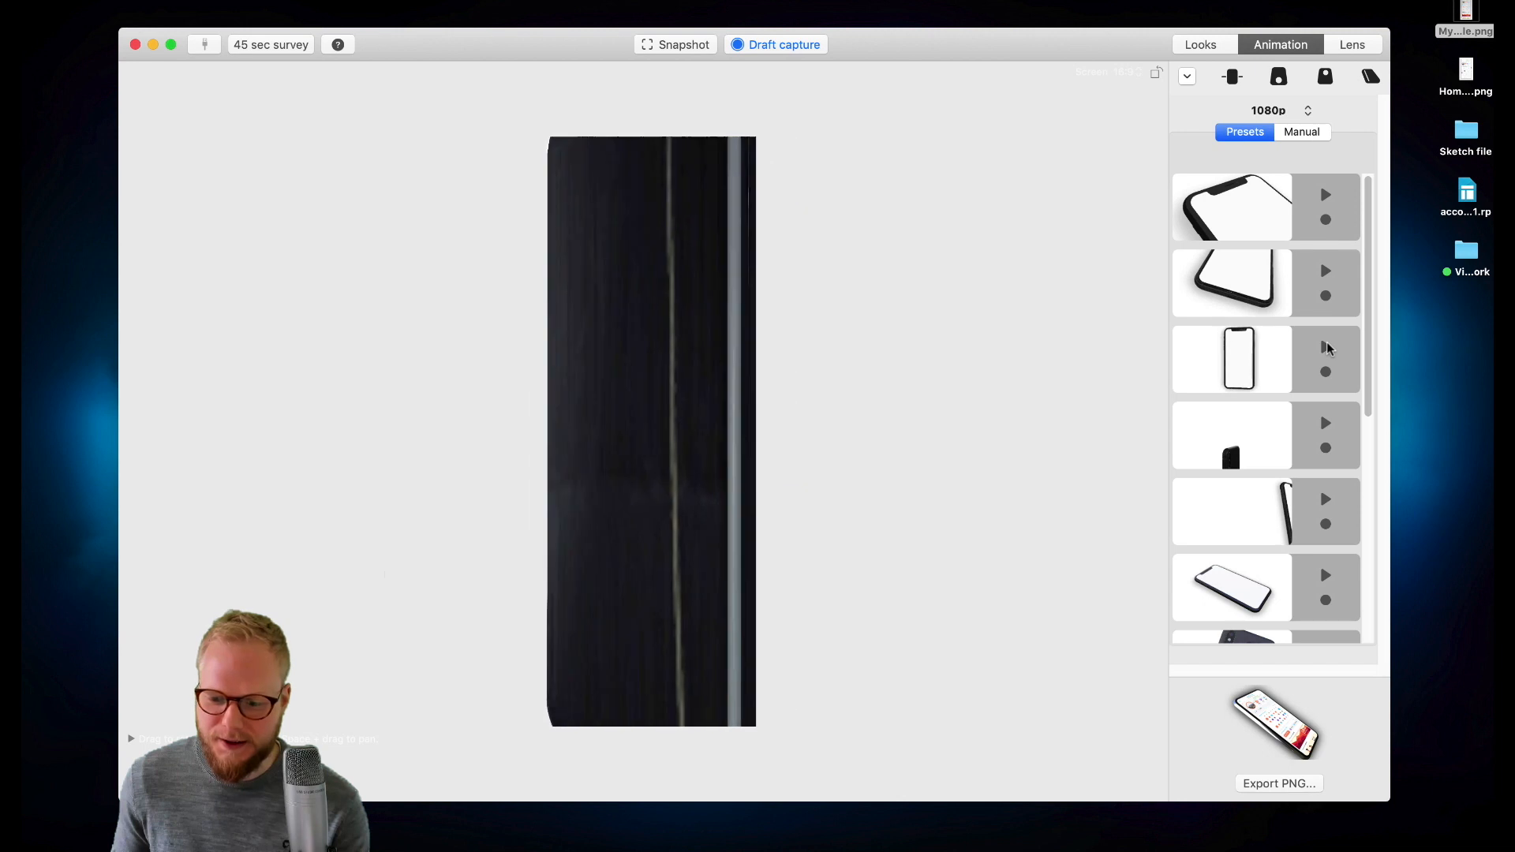
- Replay the next several animation presets further down the presets list to compare their motion
{"action": "left_click", "coordinate": [1327, 424]}
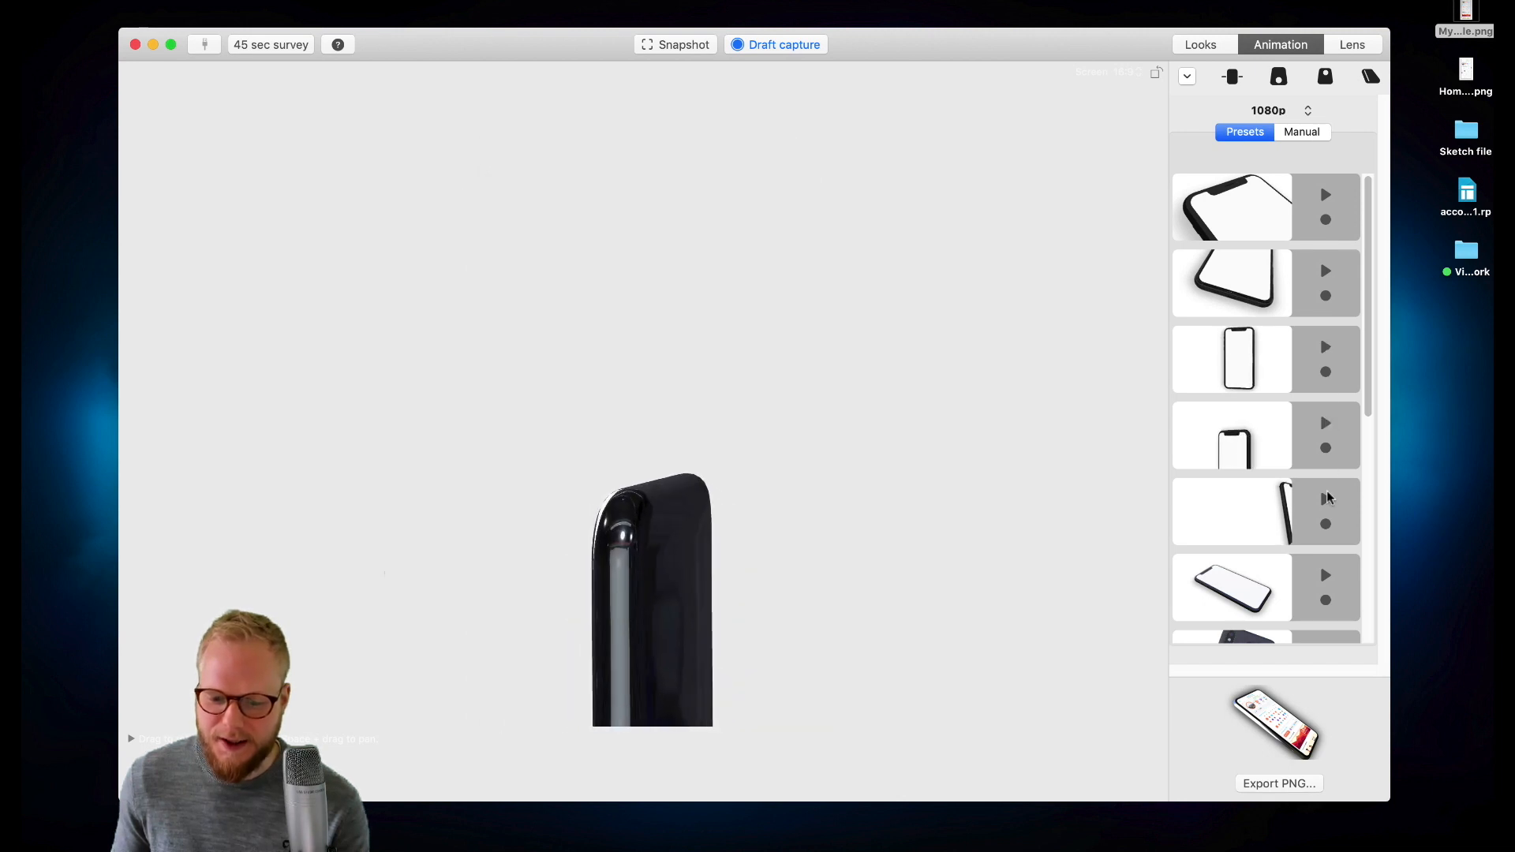
{"action": "left_click", "coordinate": [1326, 500]}
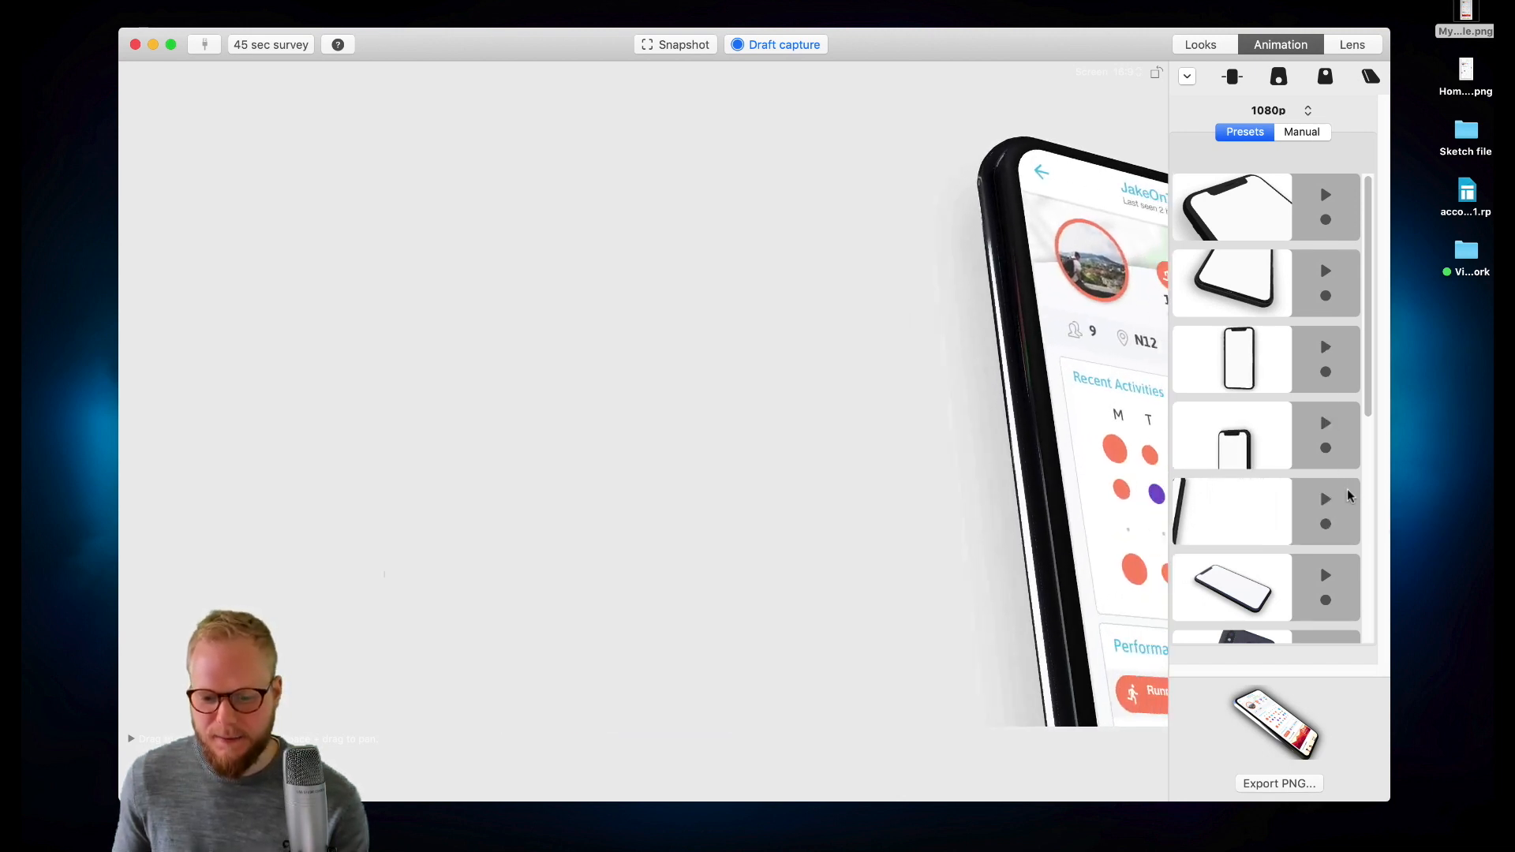
{"action": "scroll", "coordinate": [1349, 592], "scroll_direction": "down", "scroll_amount": 3}
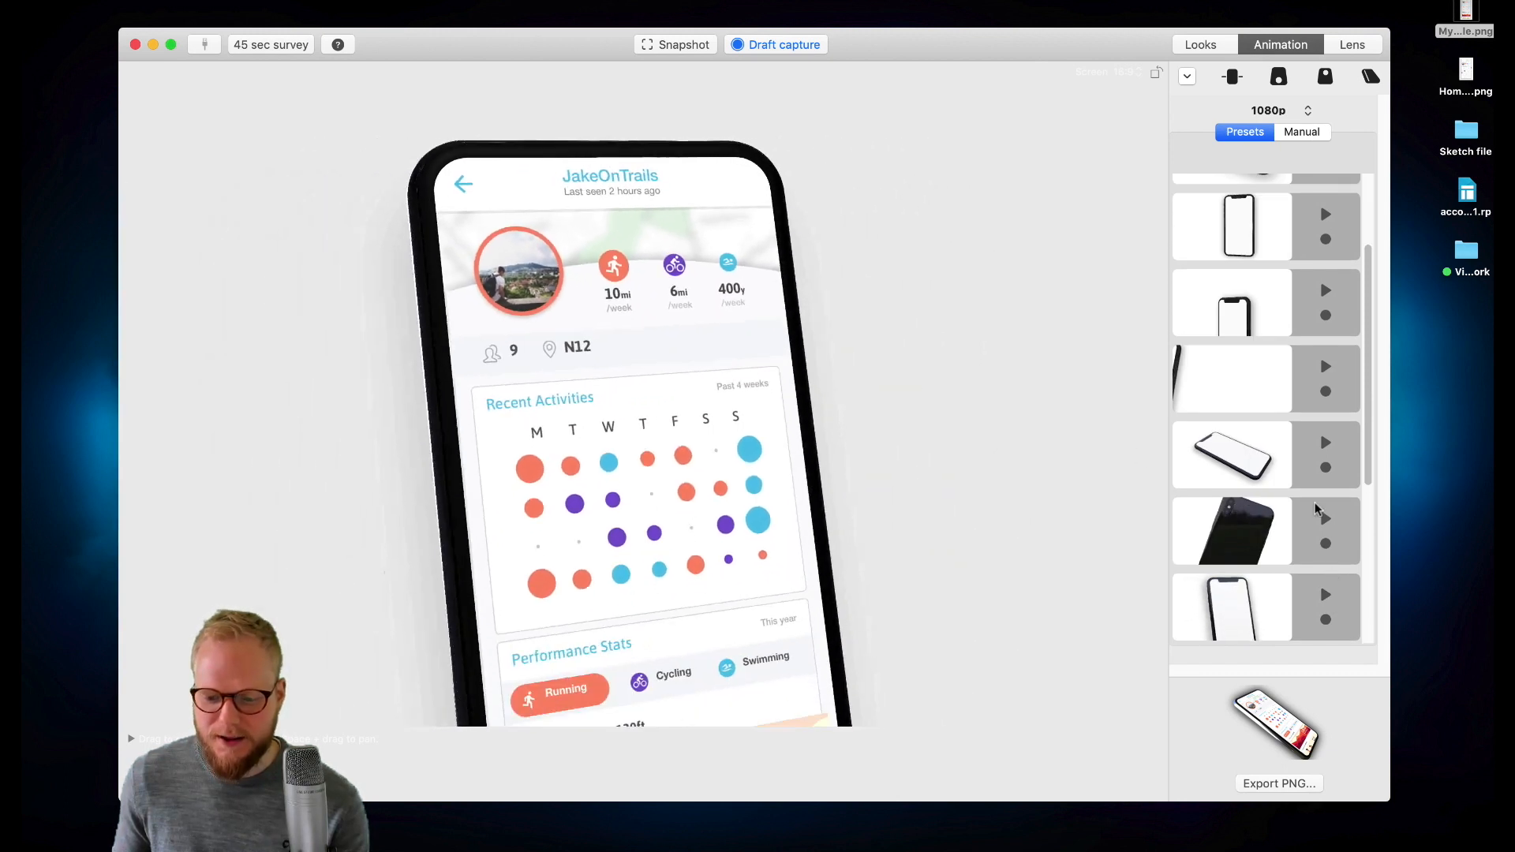
{"action": "scroll", "coordinate": [1329, 596], "scroll_direction": "down", "scroll_amount": 3}
{"action": "left_click", "coordinate": [1326, 583]}
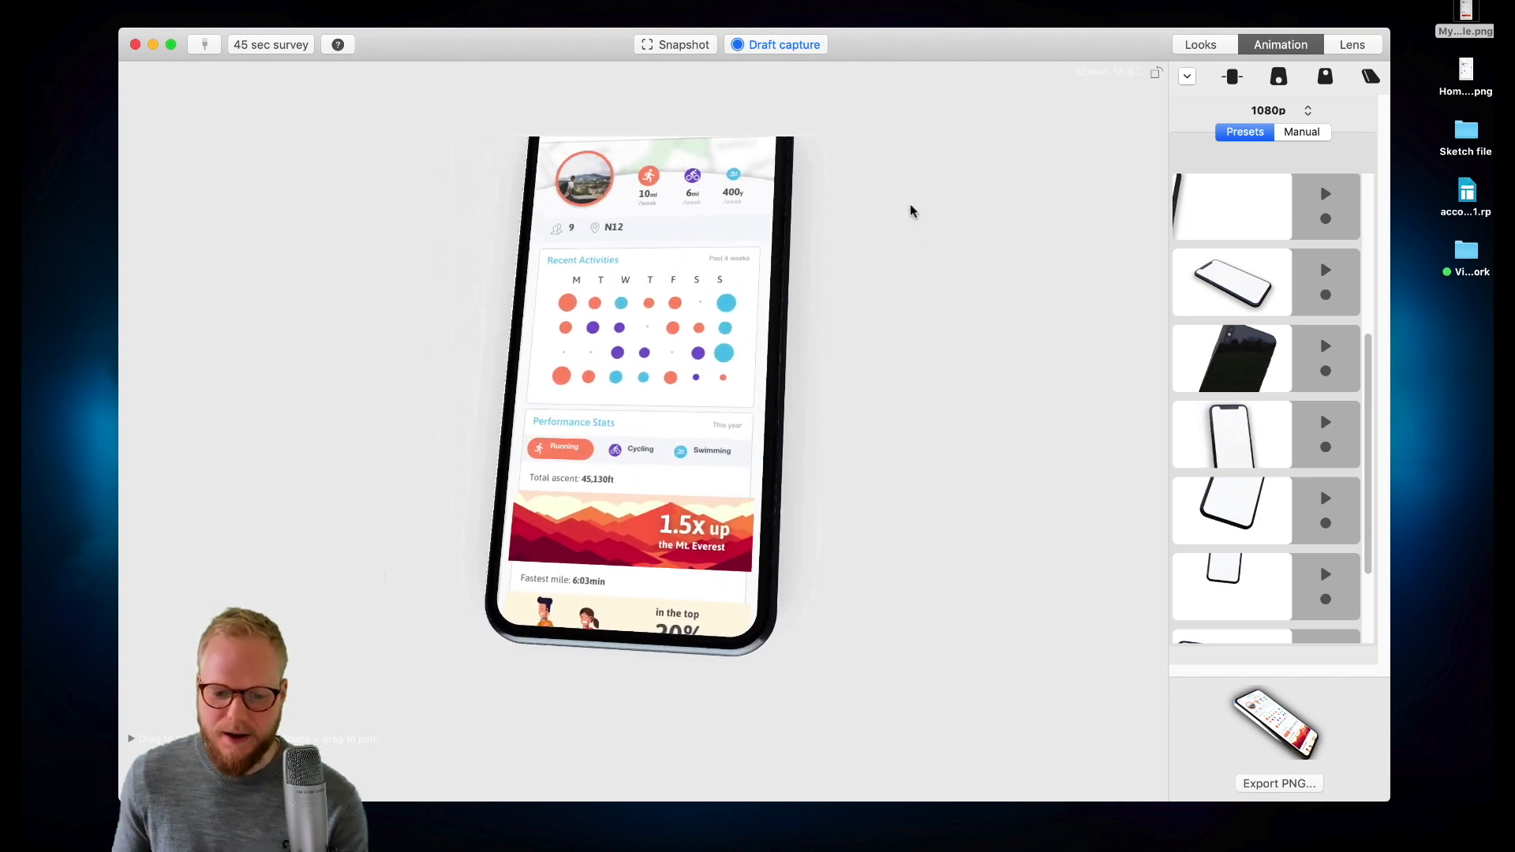
- Turn off draft capture and export the animation as a MOV video saved to the Desktop
{"action": "left_click", "coordinate": [806, 44]}
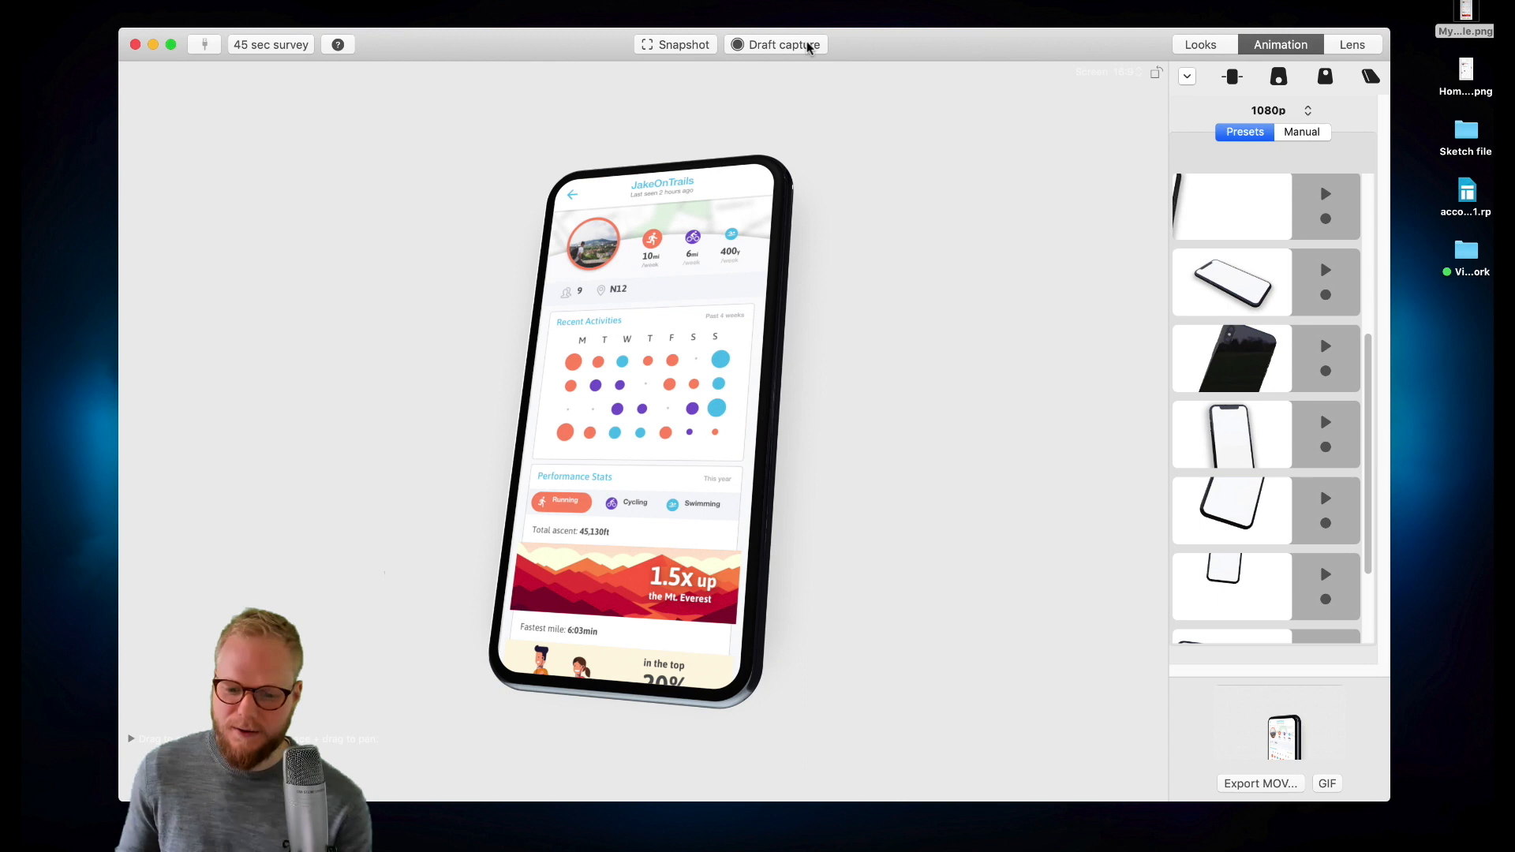
{"action": "left_click", "coordinate": [1276, 783]}
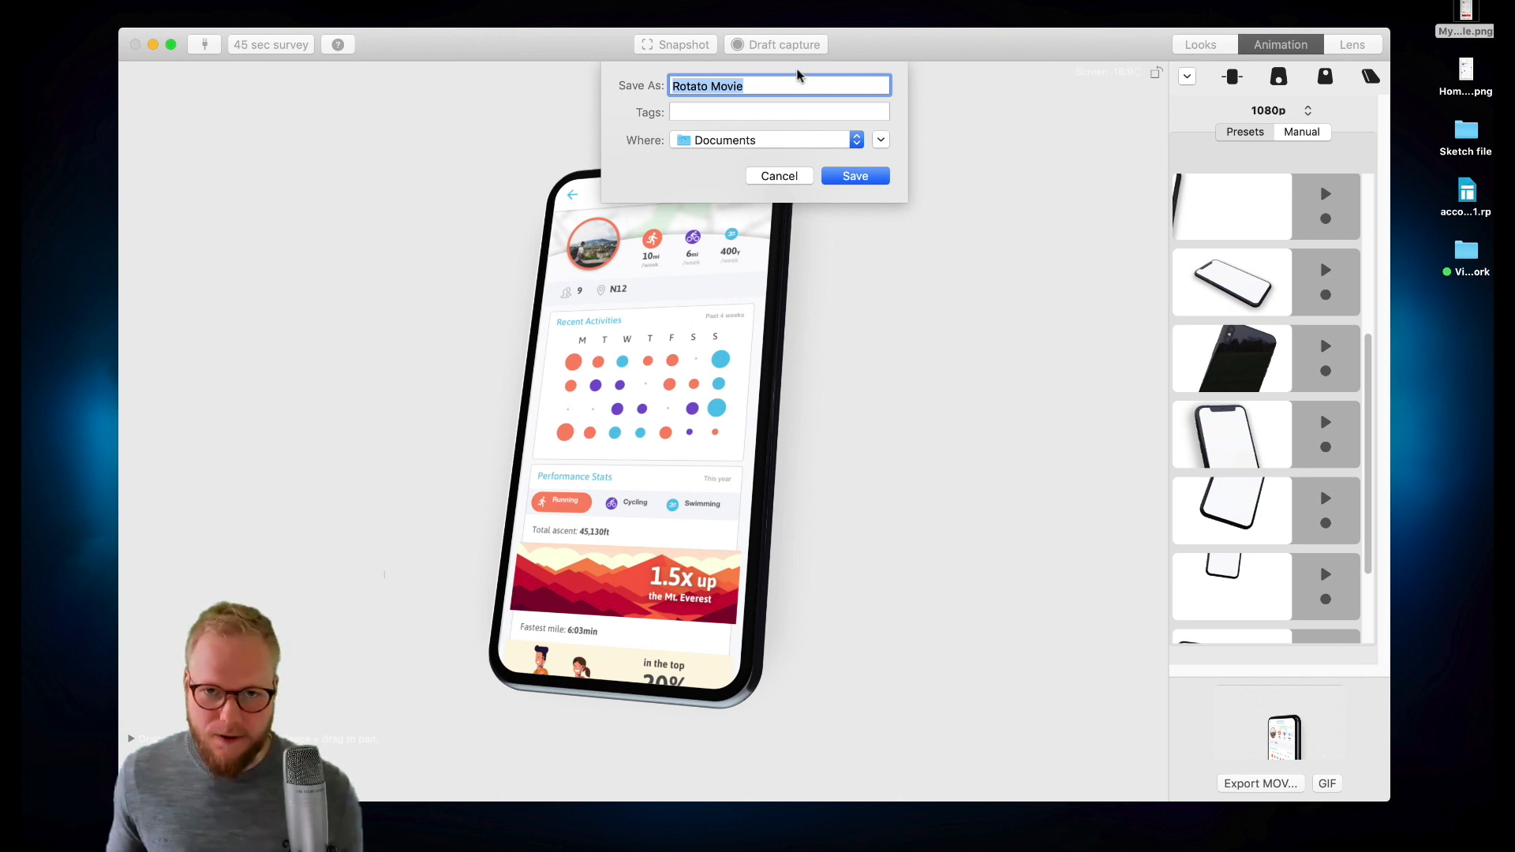
{"action": "left_click", "coordinate": [838, 140]}
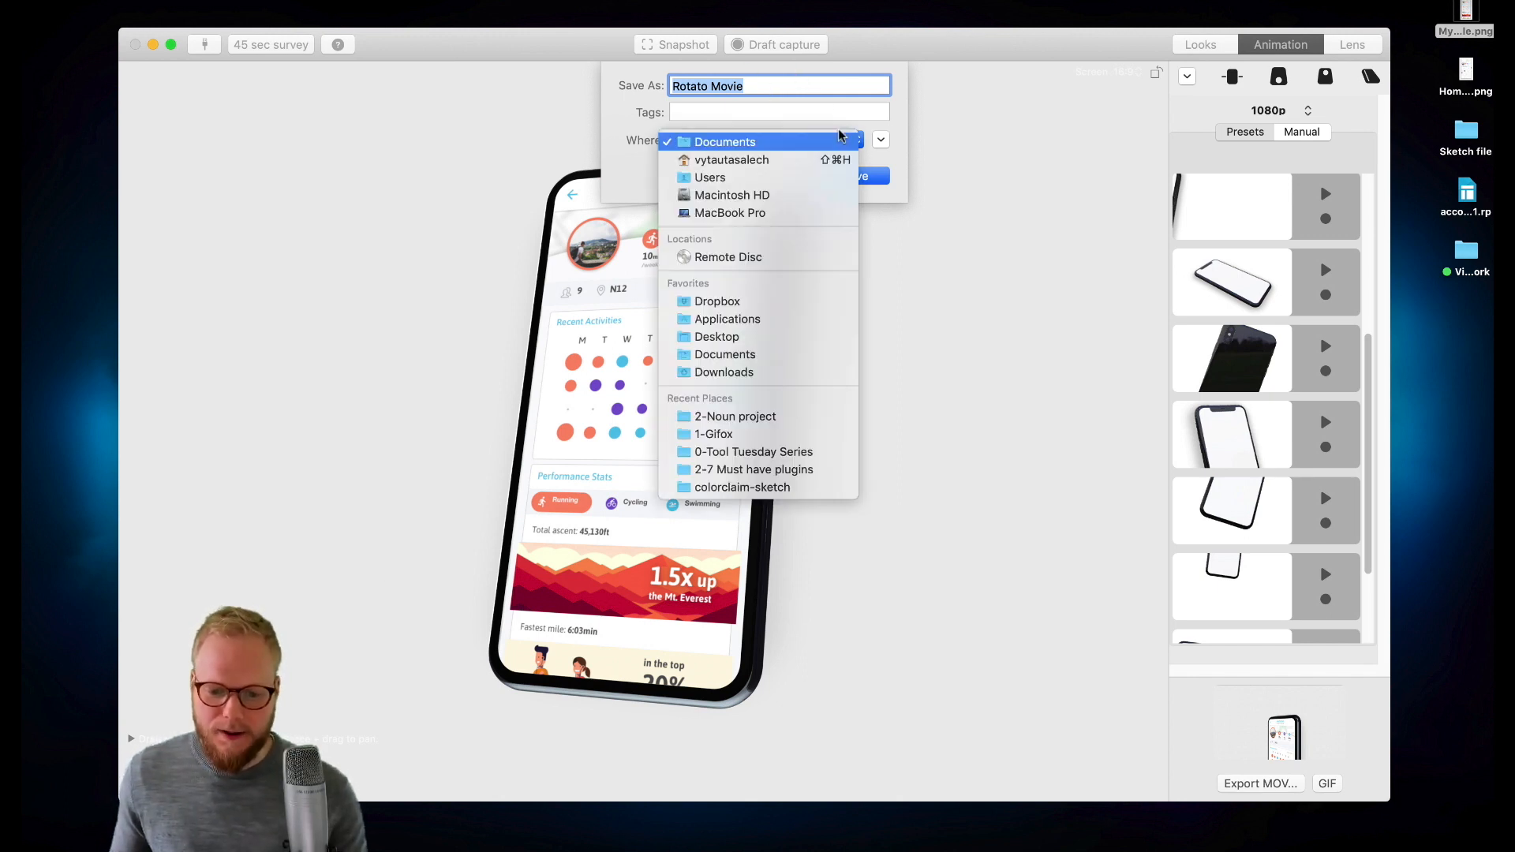
{"action": "left_click", "coordinate": [742, 337]}
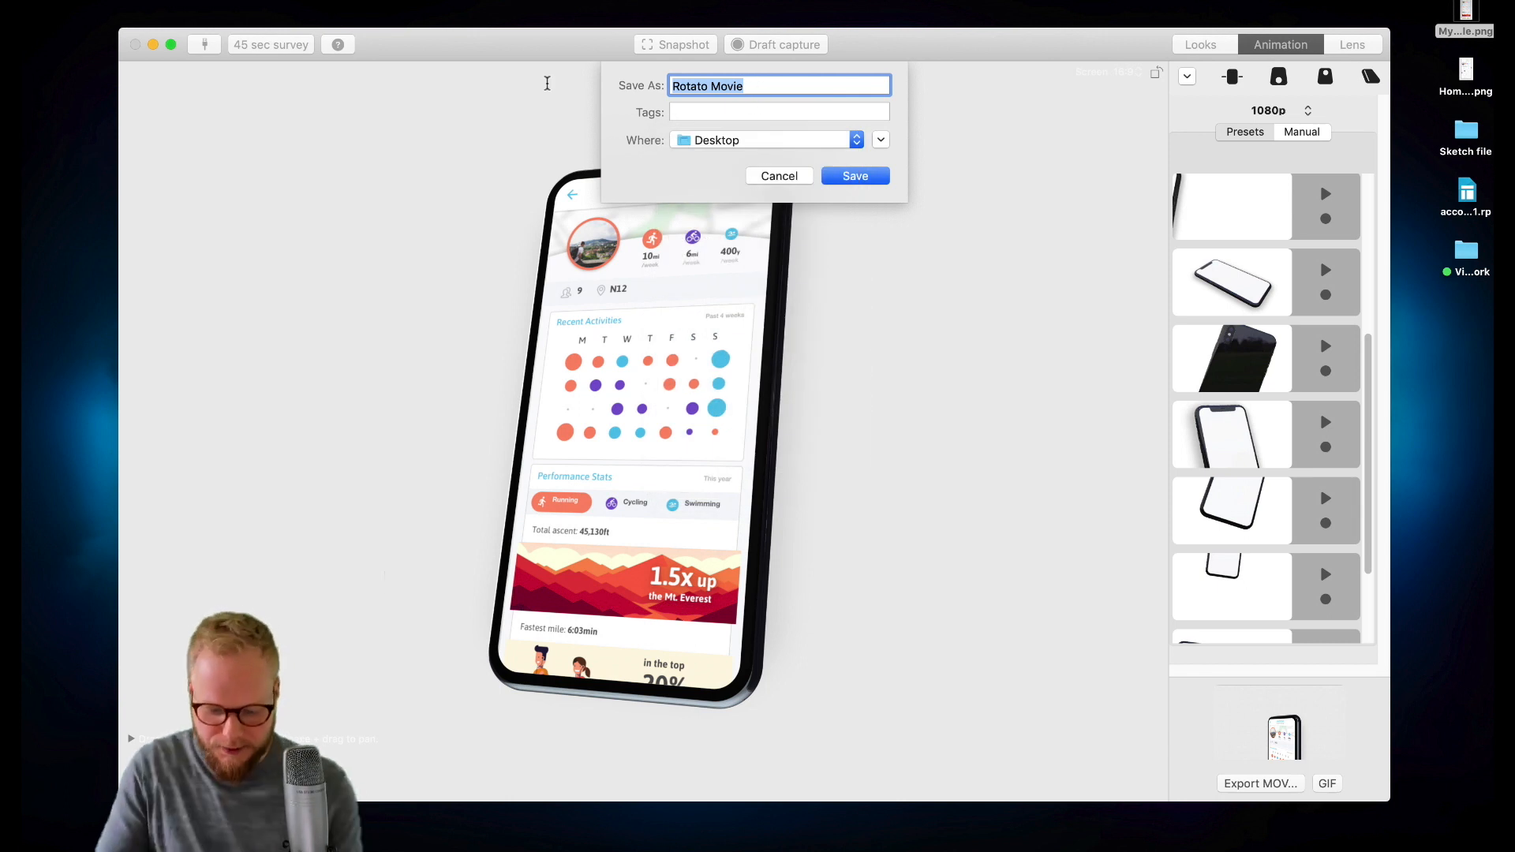
{"action": "key", "text": "Return"}
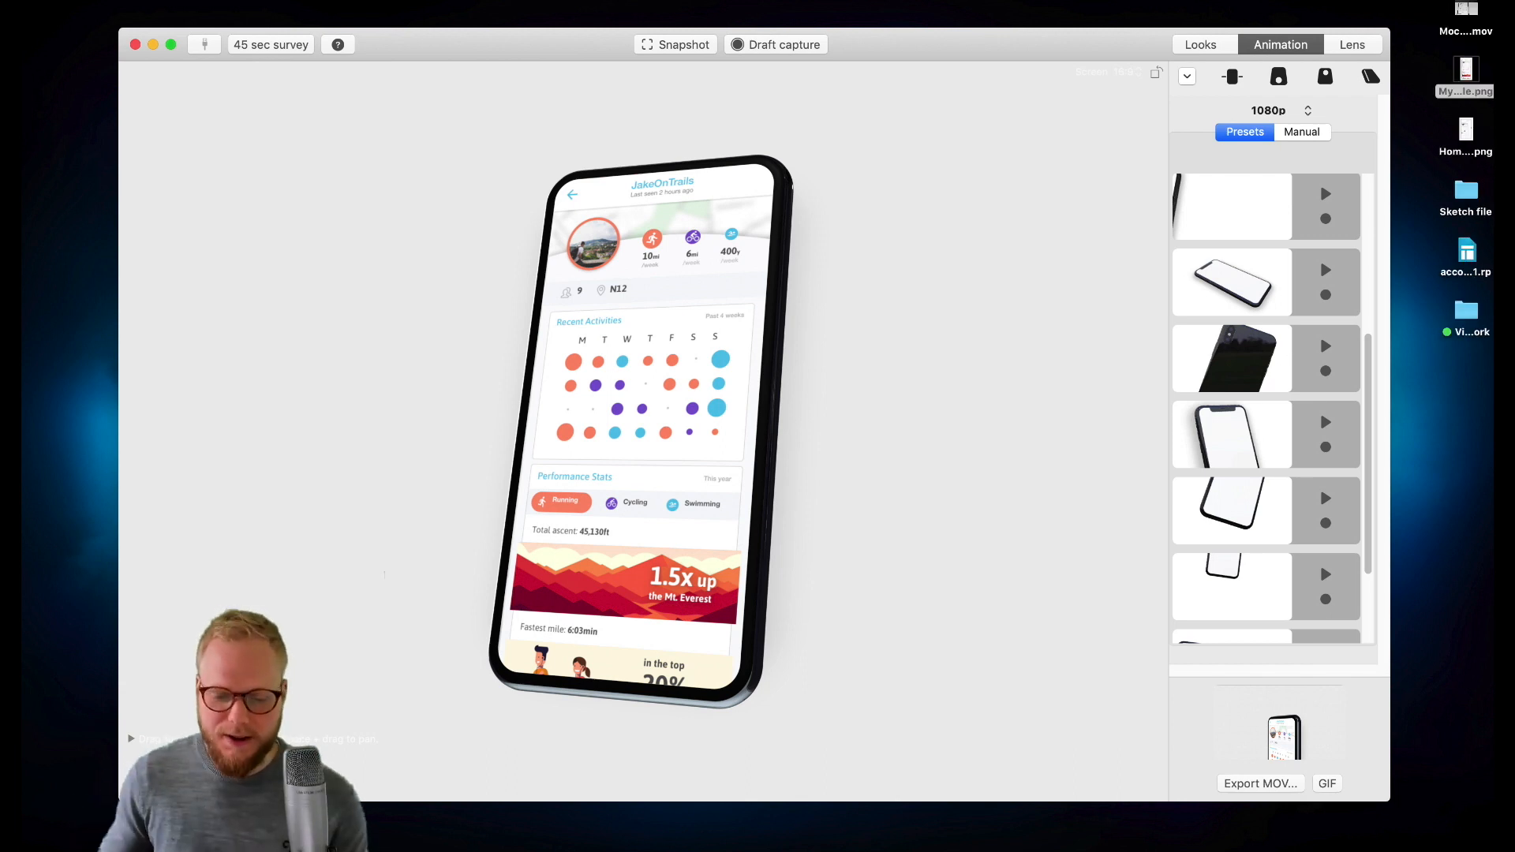
- Preview the exported MOV file from the Desktop in Quick Look, then close the preview
{"action": "left_click", "coordinate": [1471, 11]}
{"action": "key", "text": "space"}
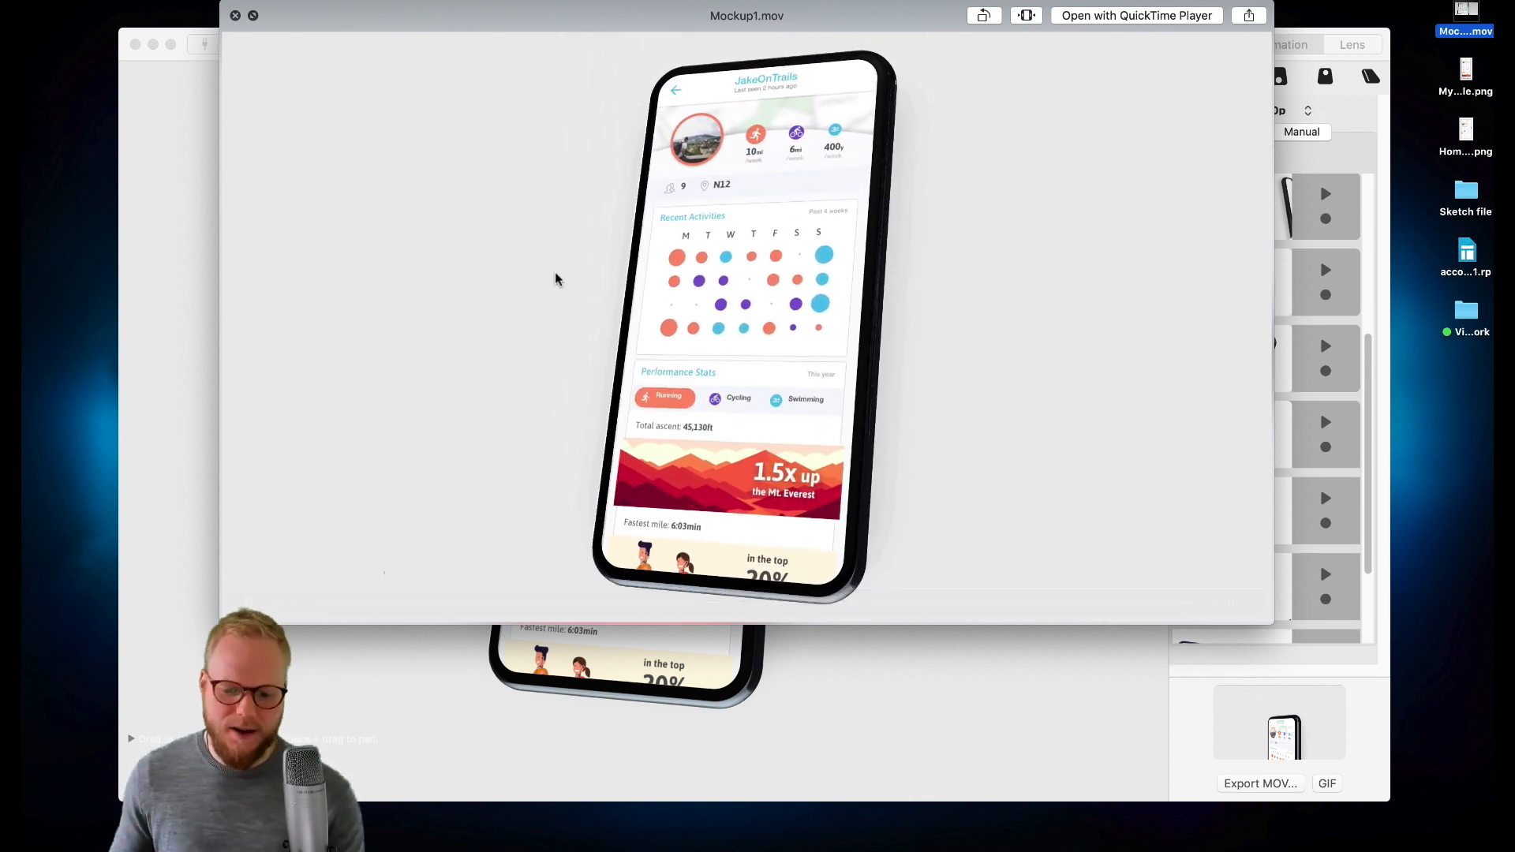
{"action": "left_click", "coordinate": [235, 16]}
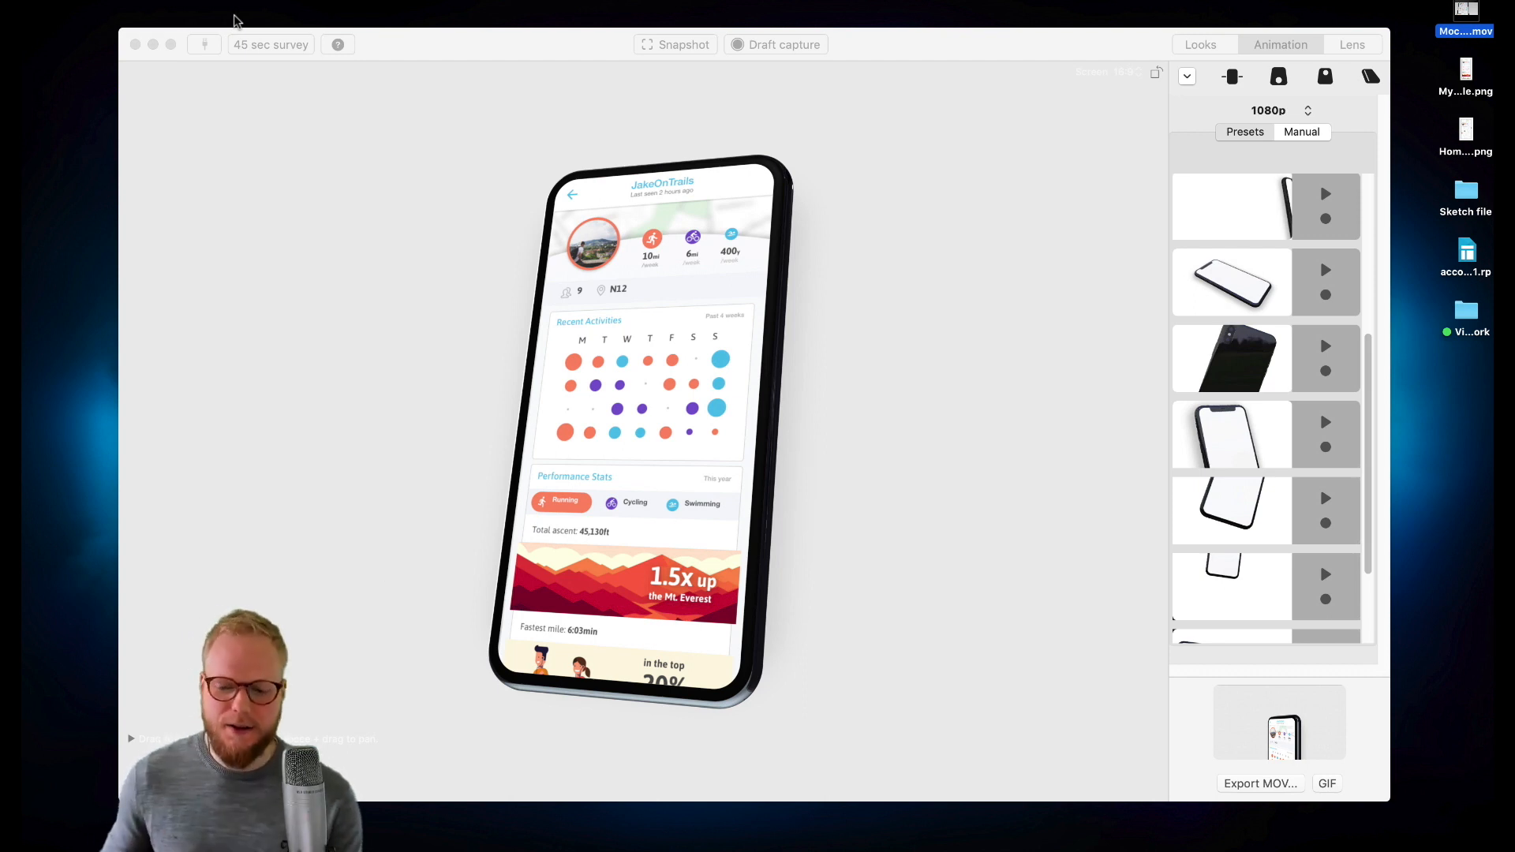
- Change the scene background colour to black in the Looks settings
{"action": "left_click", "coordinate": [1203, 45]}
{"action": "left_click", "coordinate": [1279, 440]}
{"action": "left_click", "coordinate": [1309, 505]}
{"action": "left_click", "coordinate": [1330, 446]}
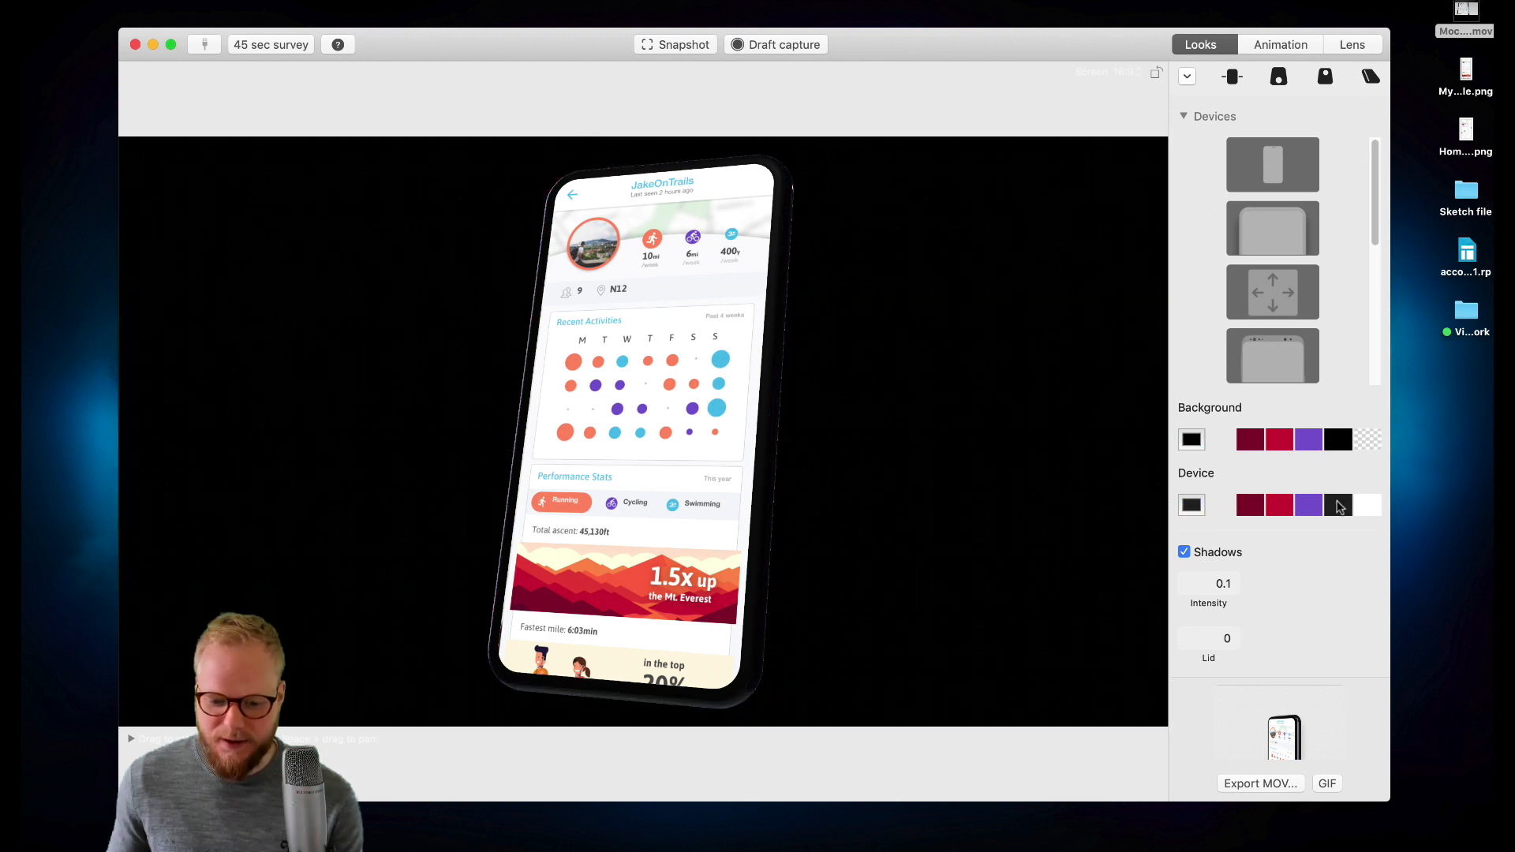
- Replay several animation presets to judge how they look against the black background
{"action": "left_click", "coordinate": [1281, 48]}
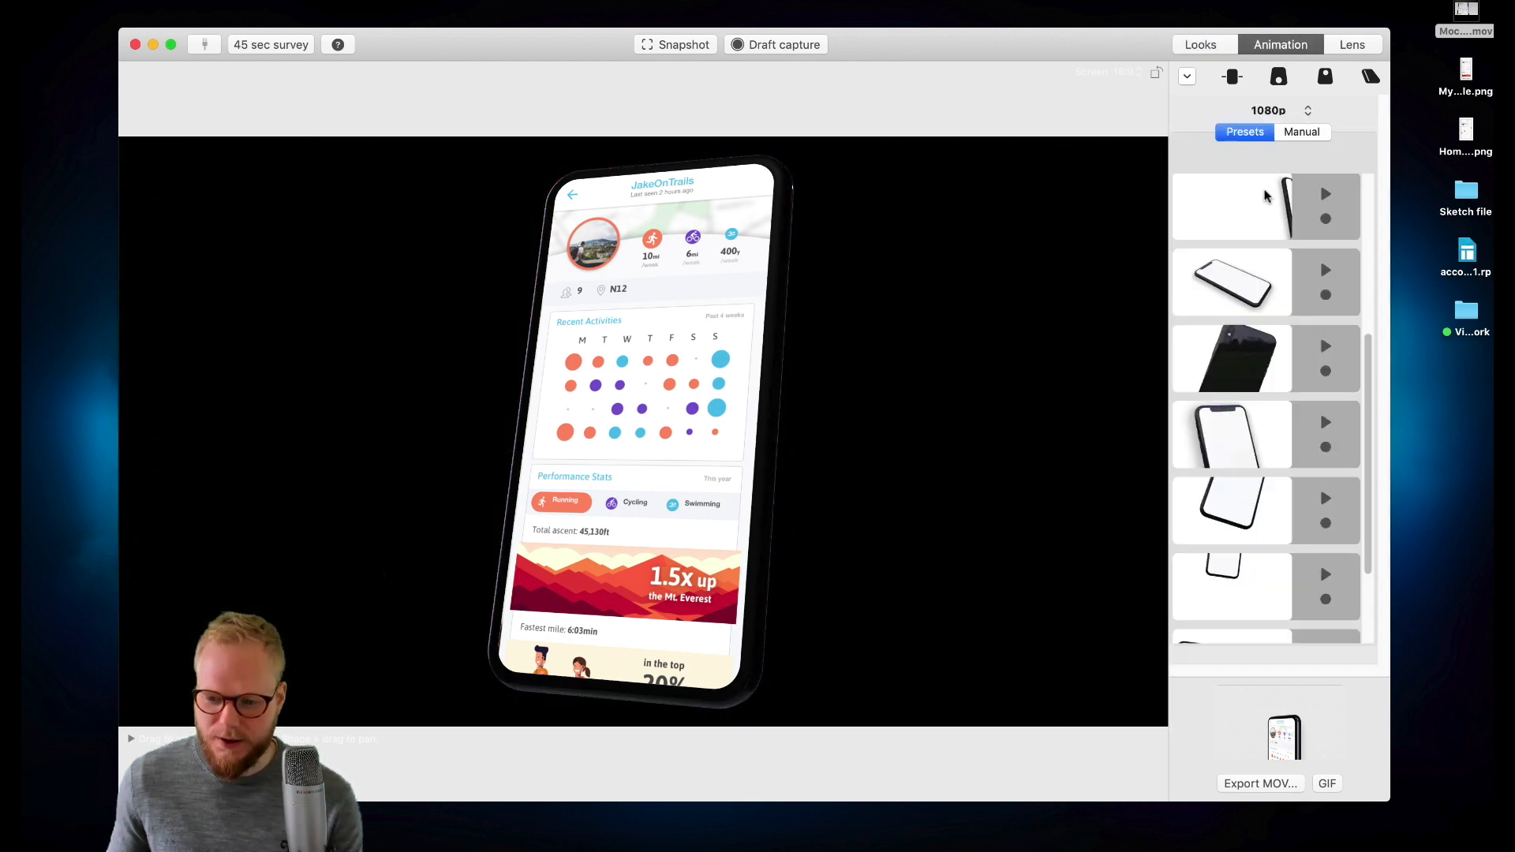
{"action": "left_click", "coordinate": [1325, 198]}
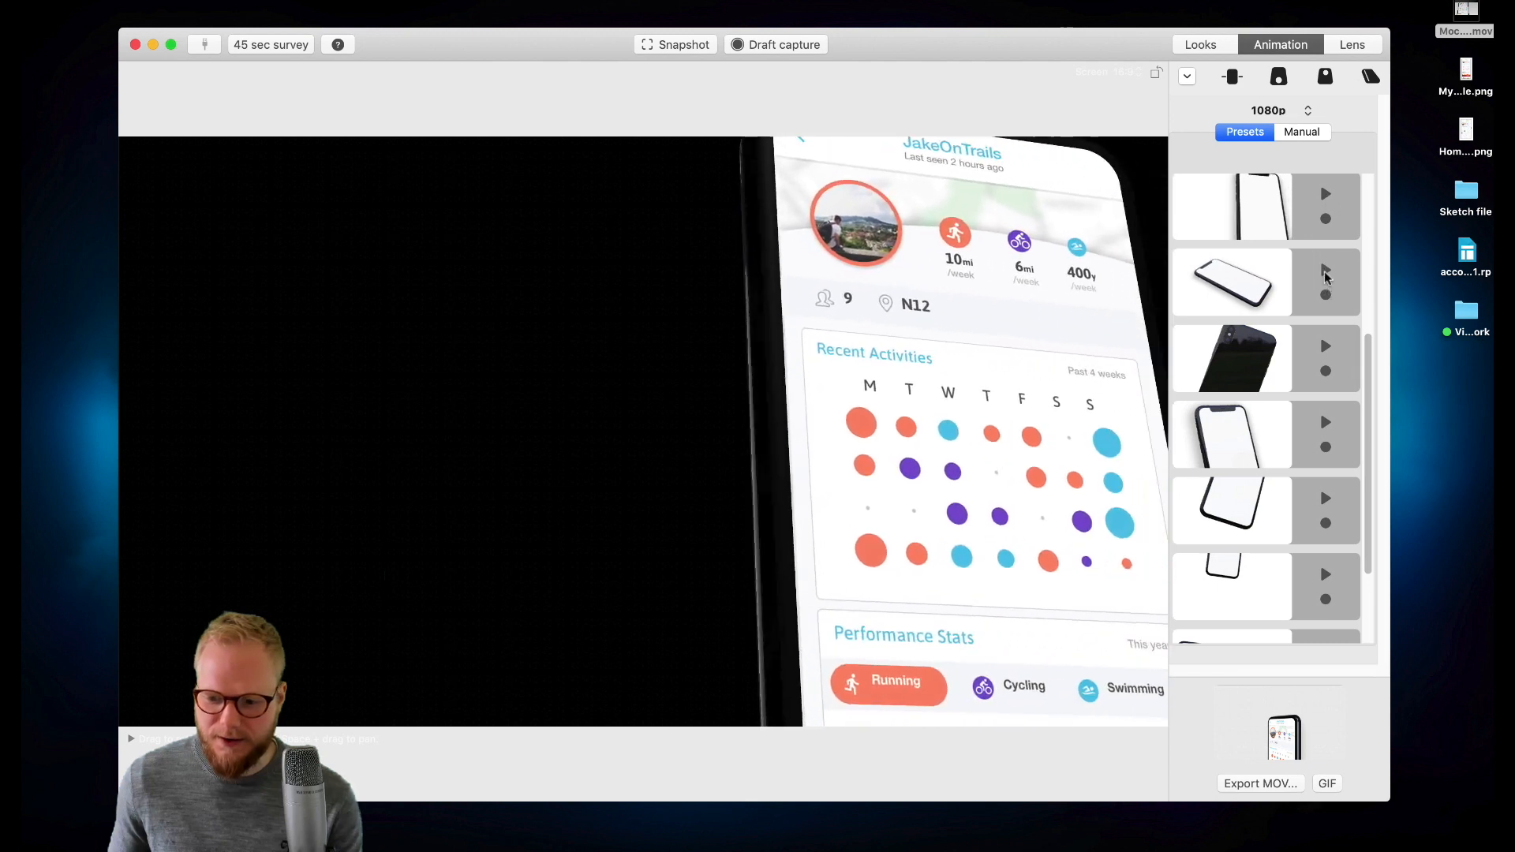
{"action": "left_click", "coordinate": [1325, 273]}
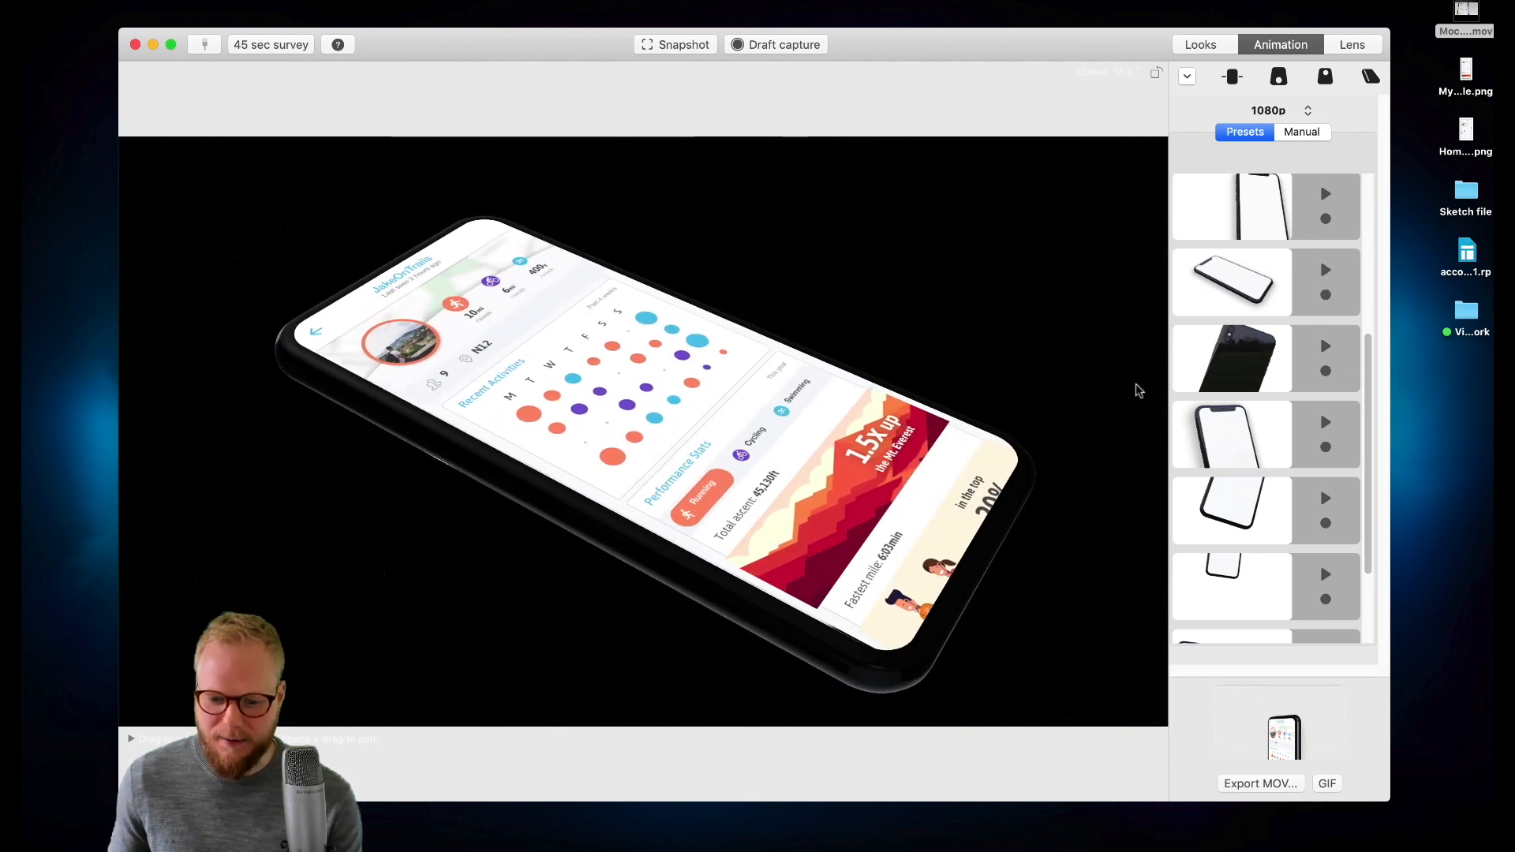
{"action": "left_click", "coordinate": [1326, 349]}
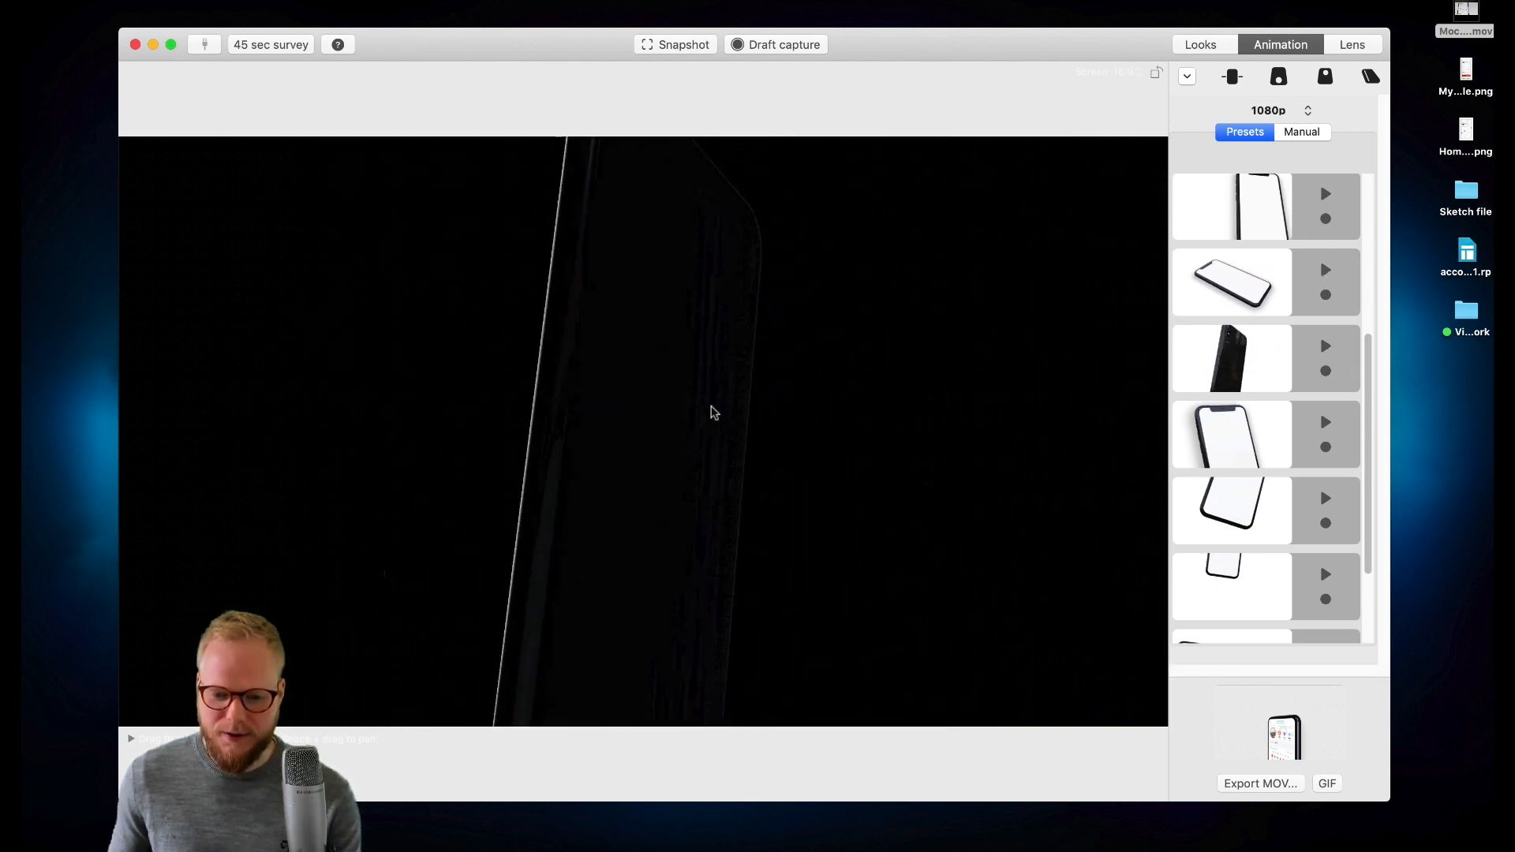